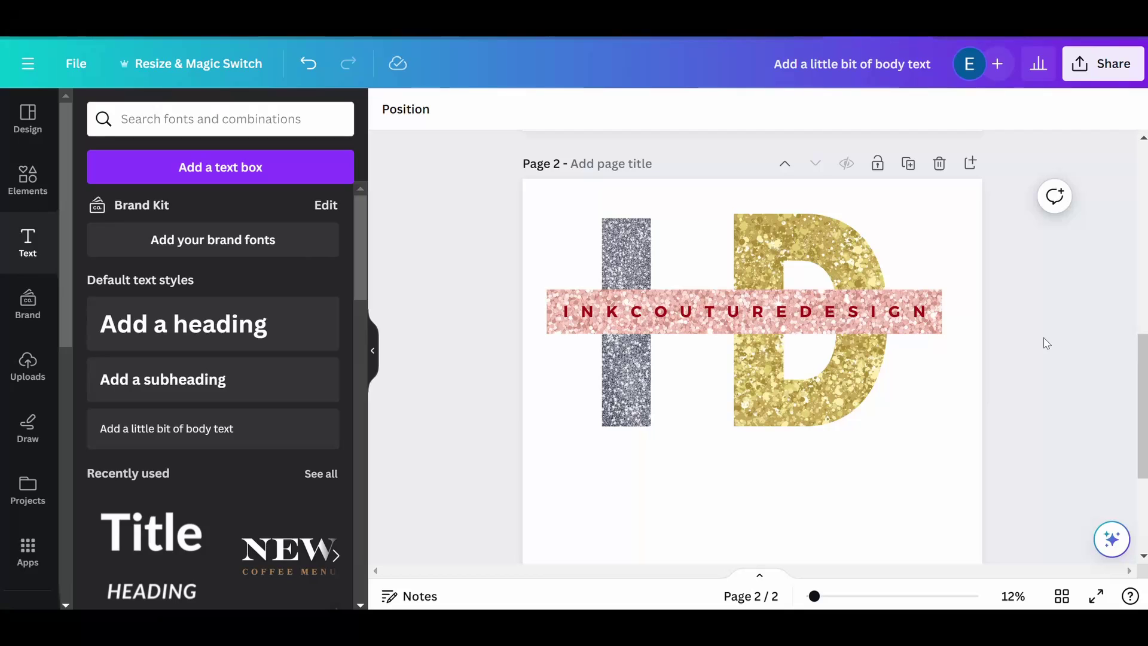
- Examine the two example pages: the glitter DREAM BOLDLY lettering and the ID monogram with its name band
scroll(1047, 344, down, 2)
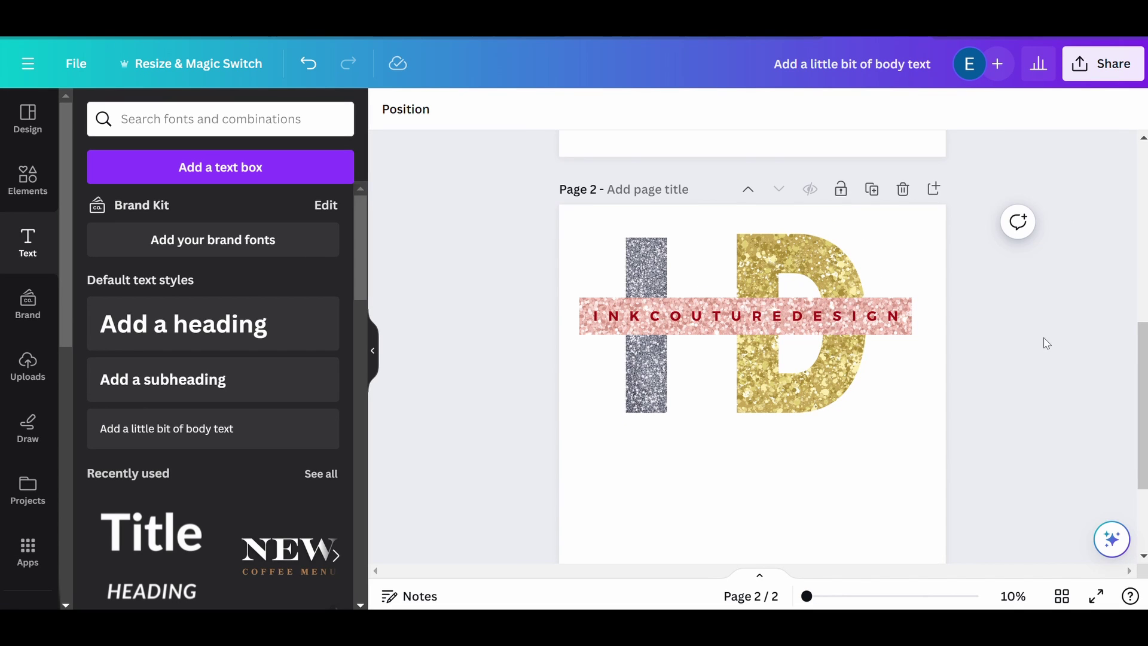
scroll(1046, 343, up, 5)
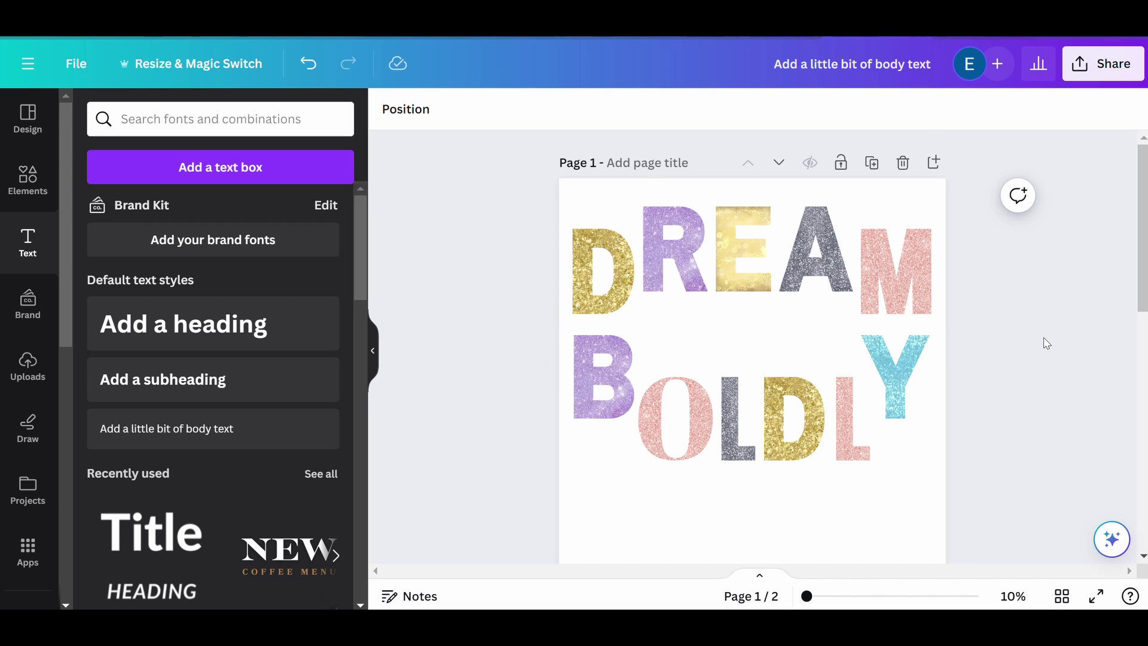
scroll(1046, 344, down, 5)
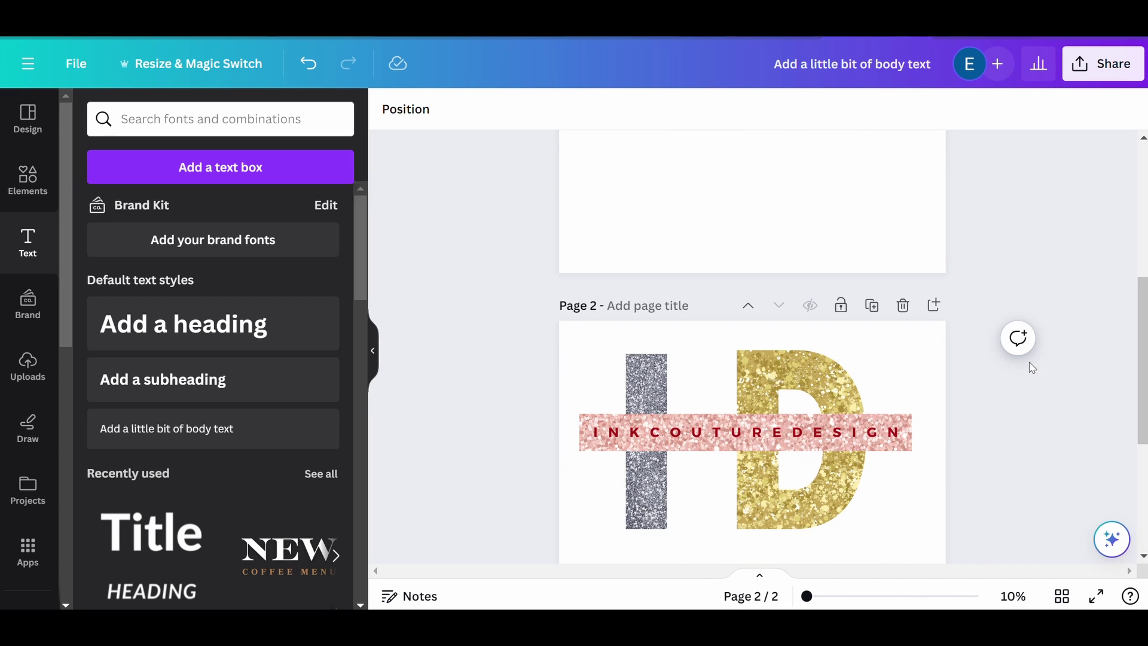
scroll(1033, 368, up, 5)
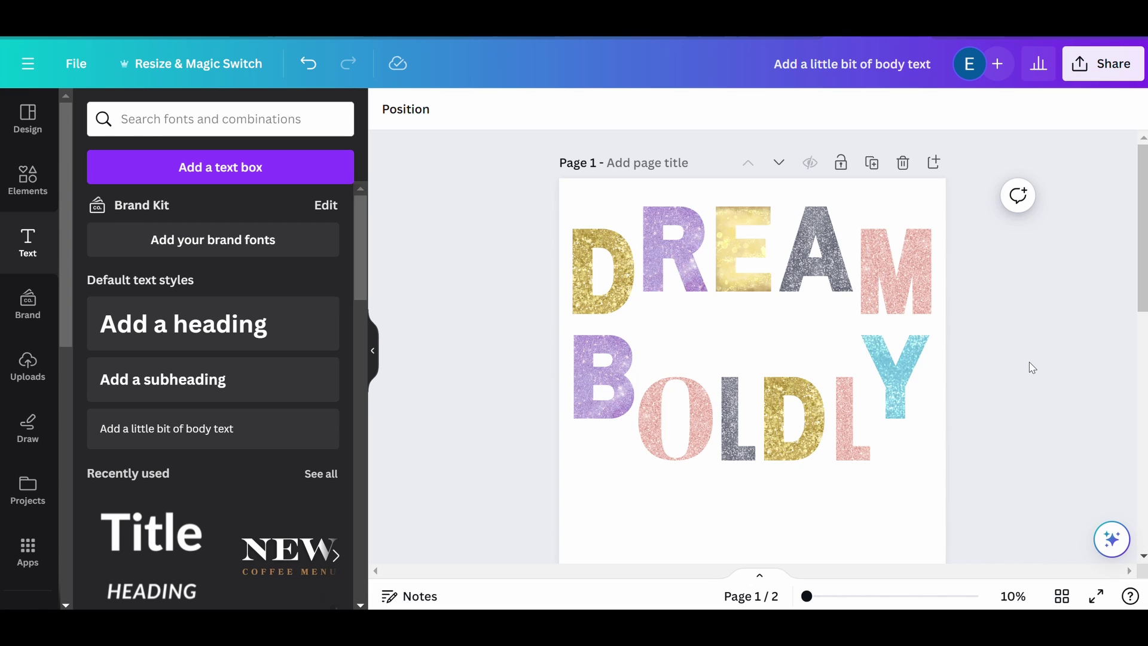
scroll(1019, 375, up, 2)
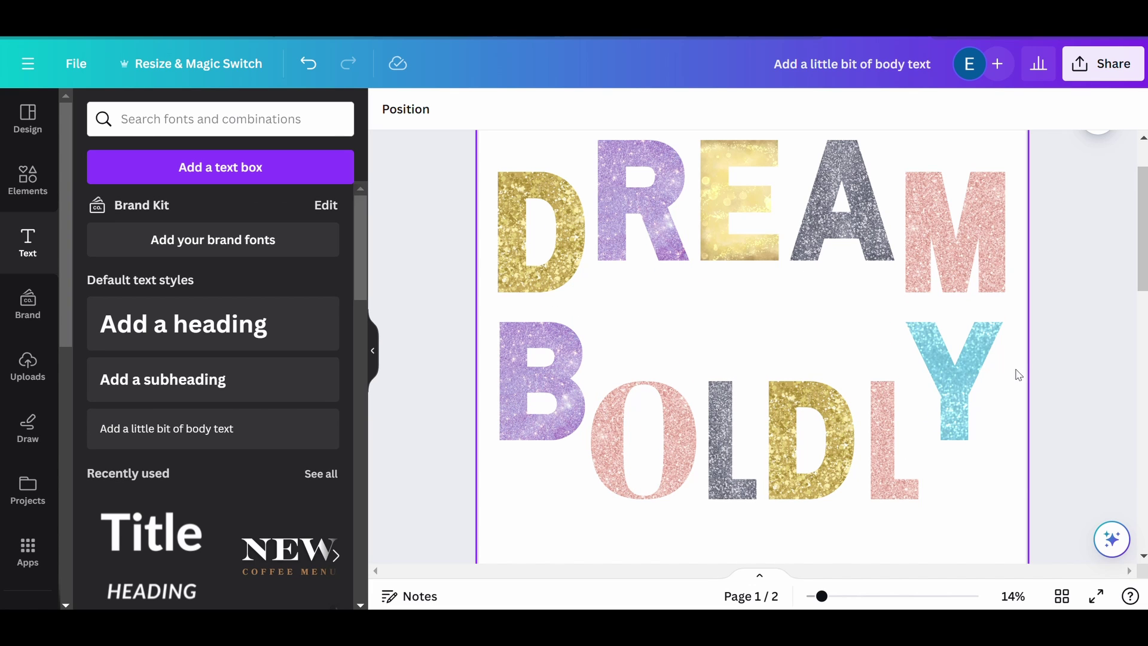
scroll(1020, 375, down, 5)
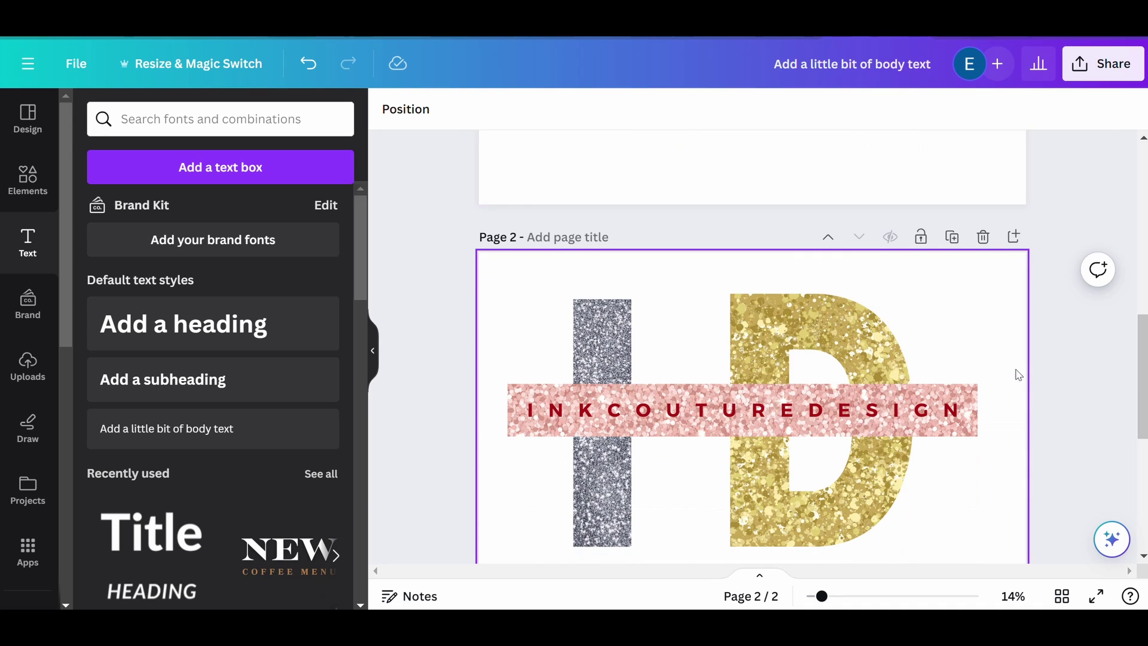
scroll(1020, 375, down, 2)
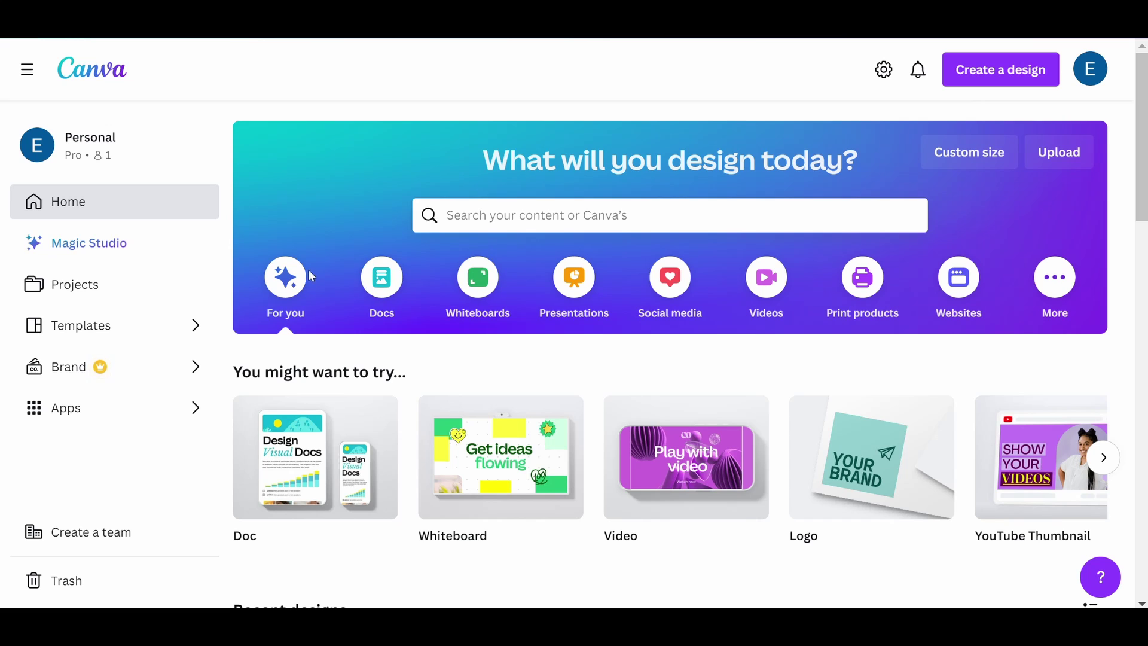
- Create a new custom-size design 4500 px wide and 5100 px high
click(994, 78)
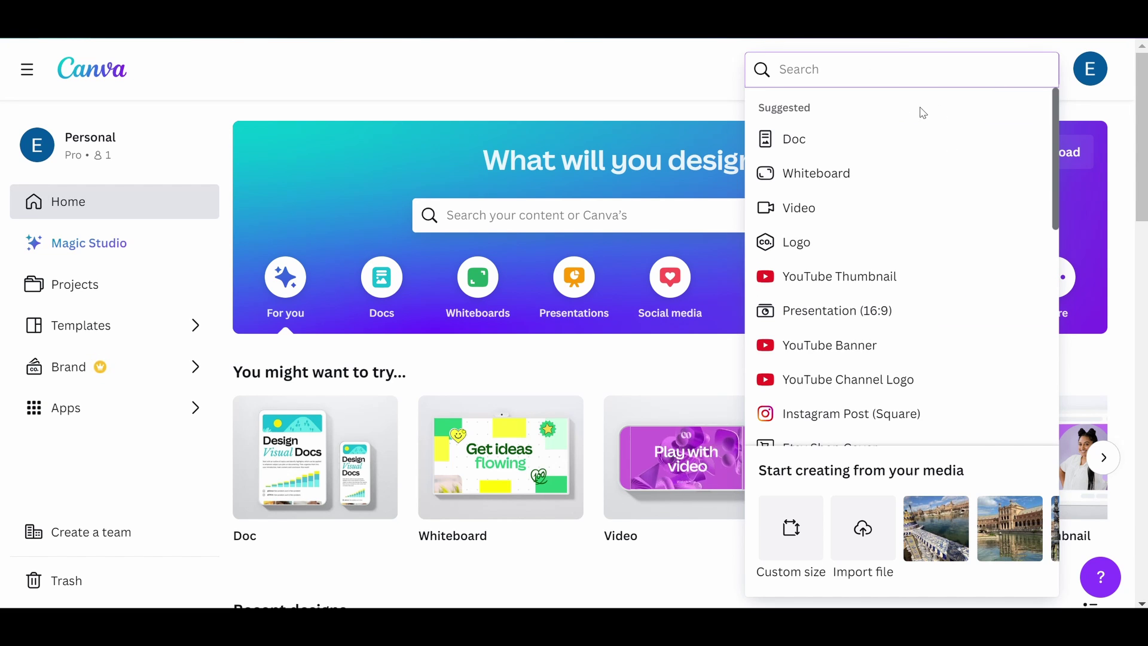
click(796, 543)
text(45)
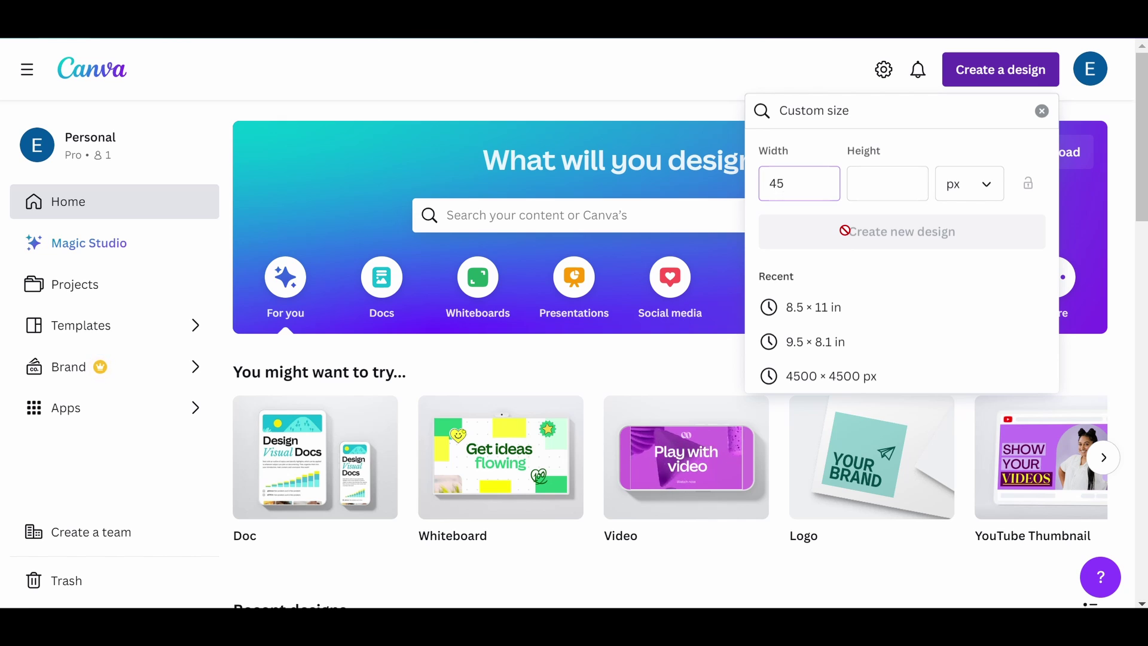
text(00)
key(Tab)
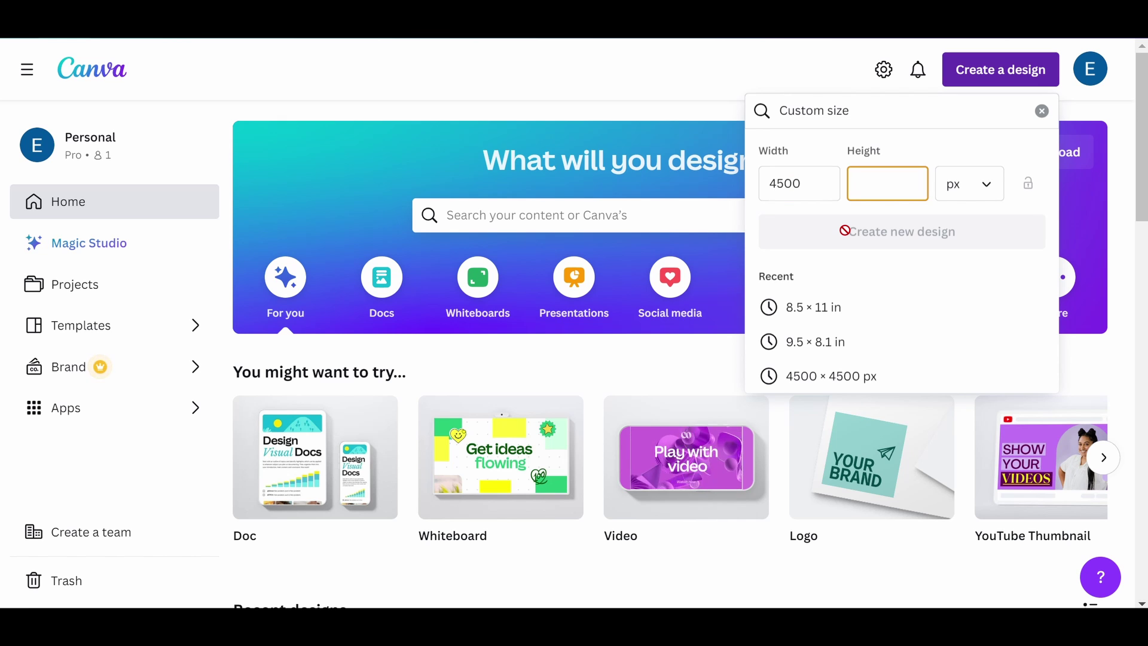
text(5100)
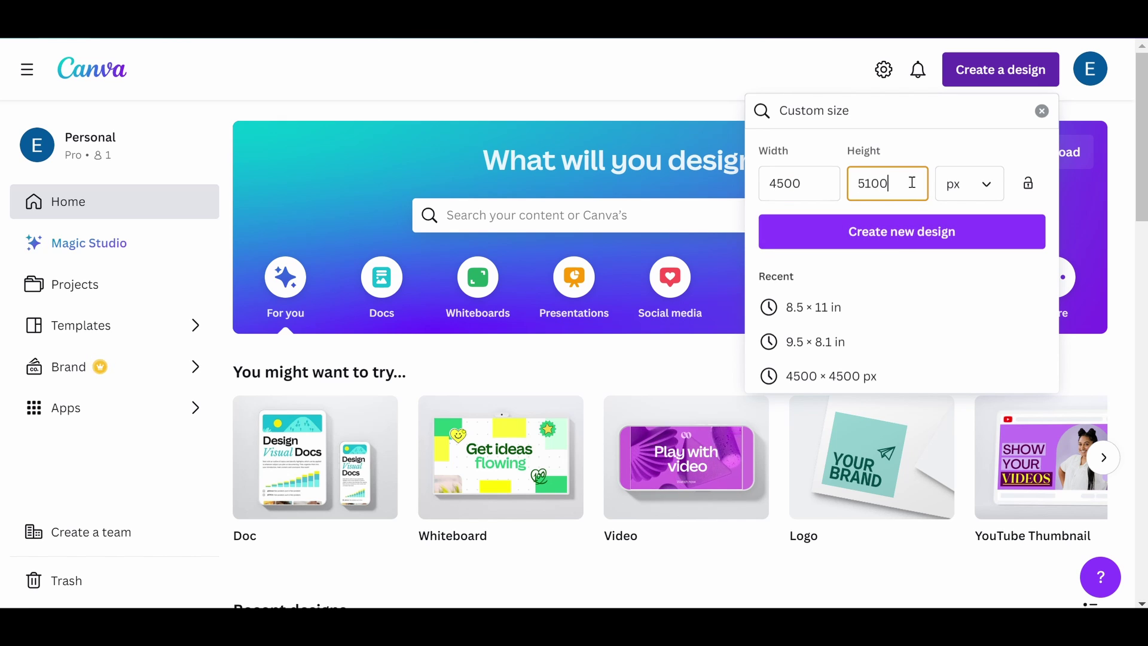
click(824, 185)
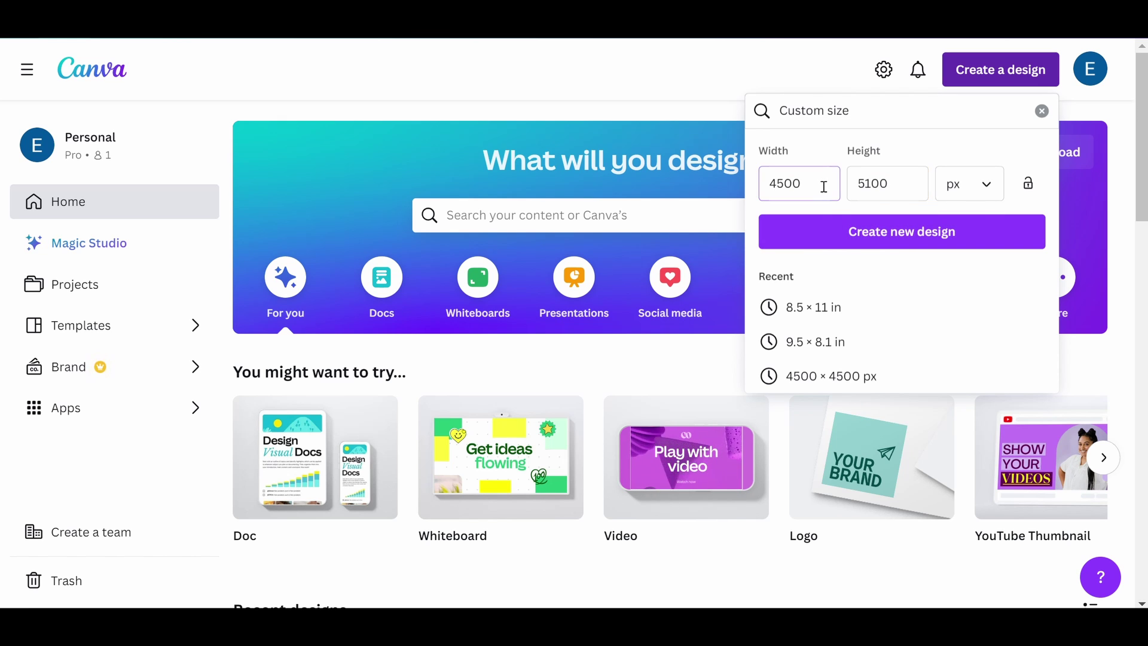
click(894, 239)
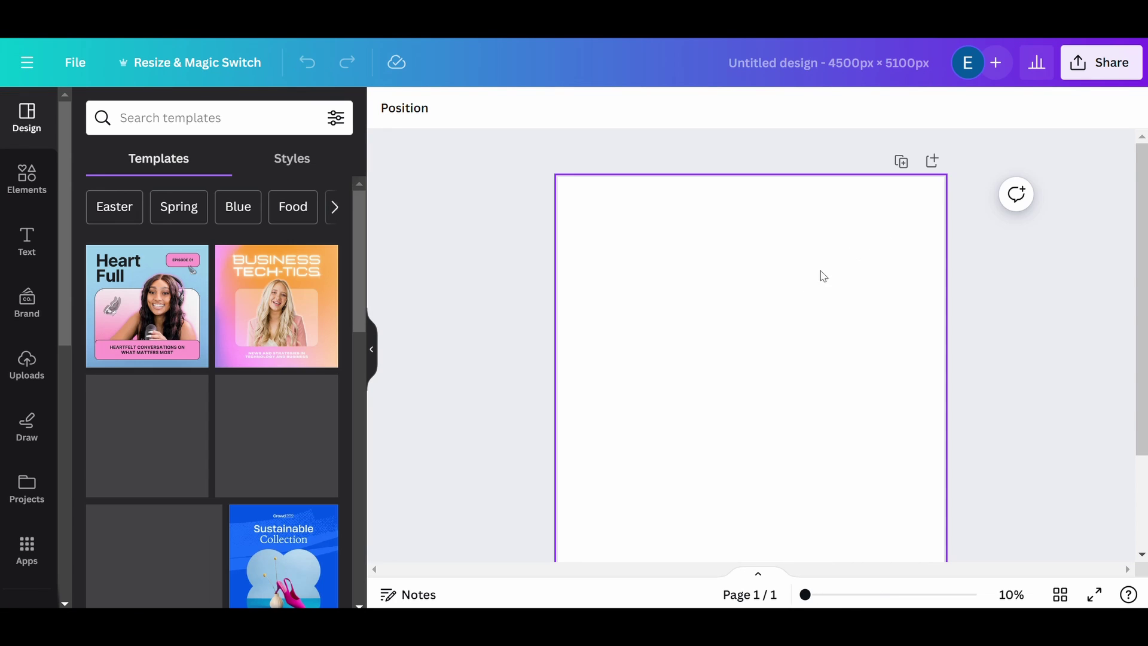
scroll(886, 376, down, 2)
scroll(888, 375, up, 2)
scroll(888, 375, down, 1)
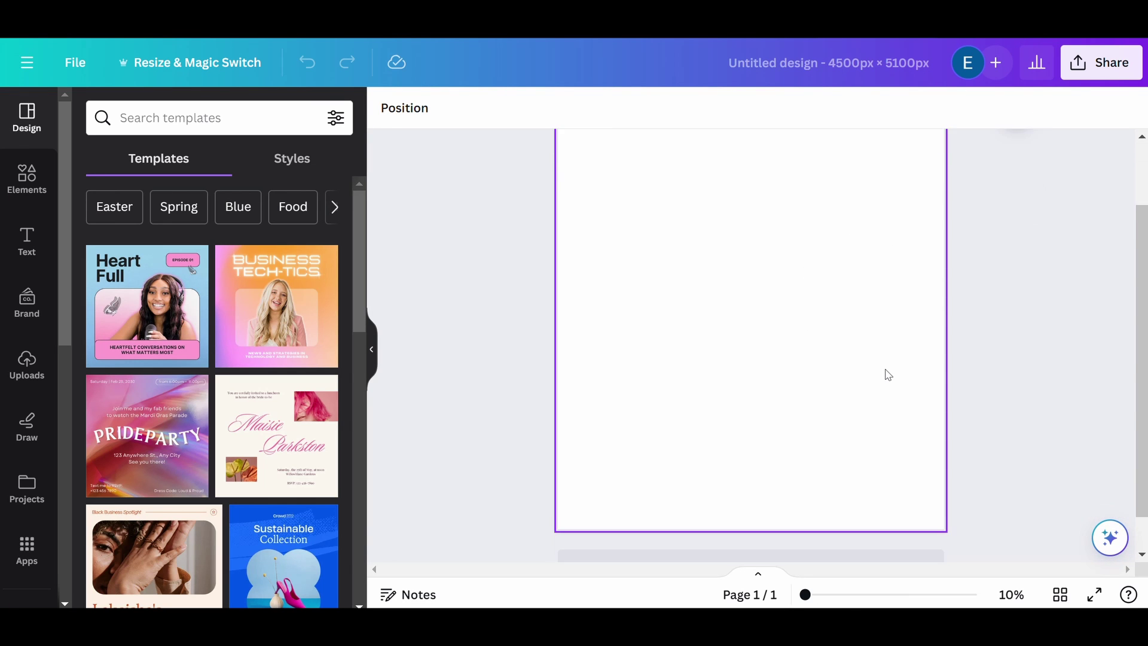
scroll(888, 375, up, 2)
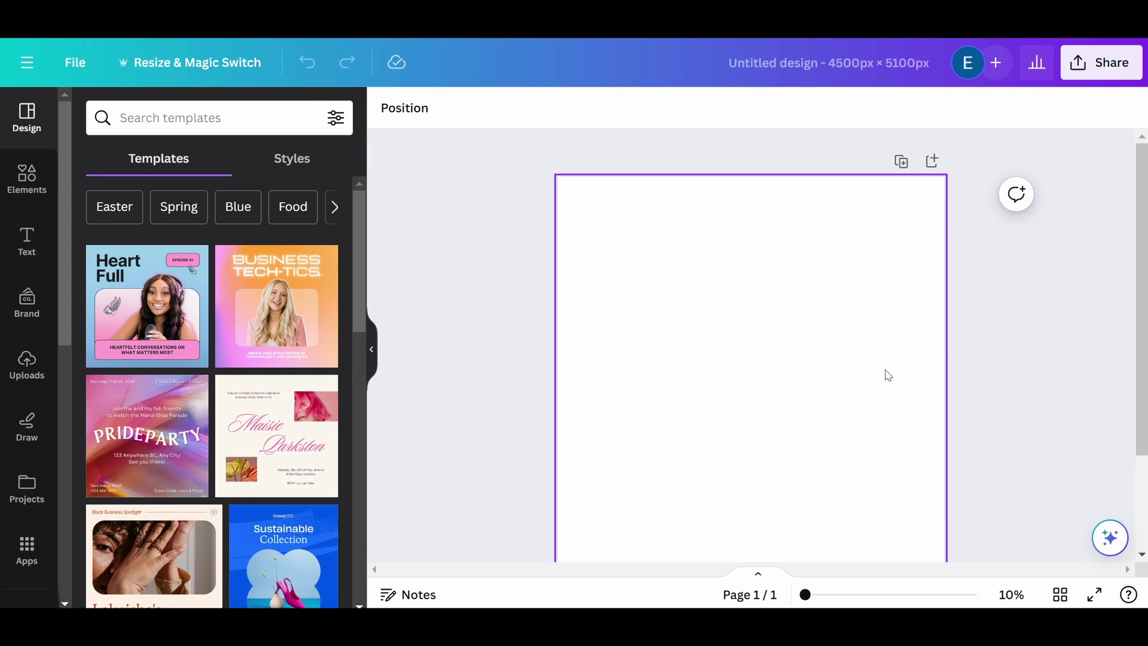
- Search the elements for "letter frames" and show all results of the frame type
click(28, 179)
click(187, 117)
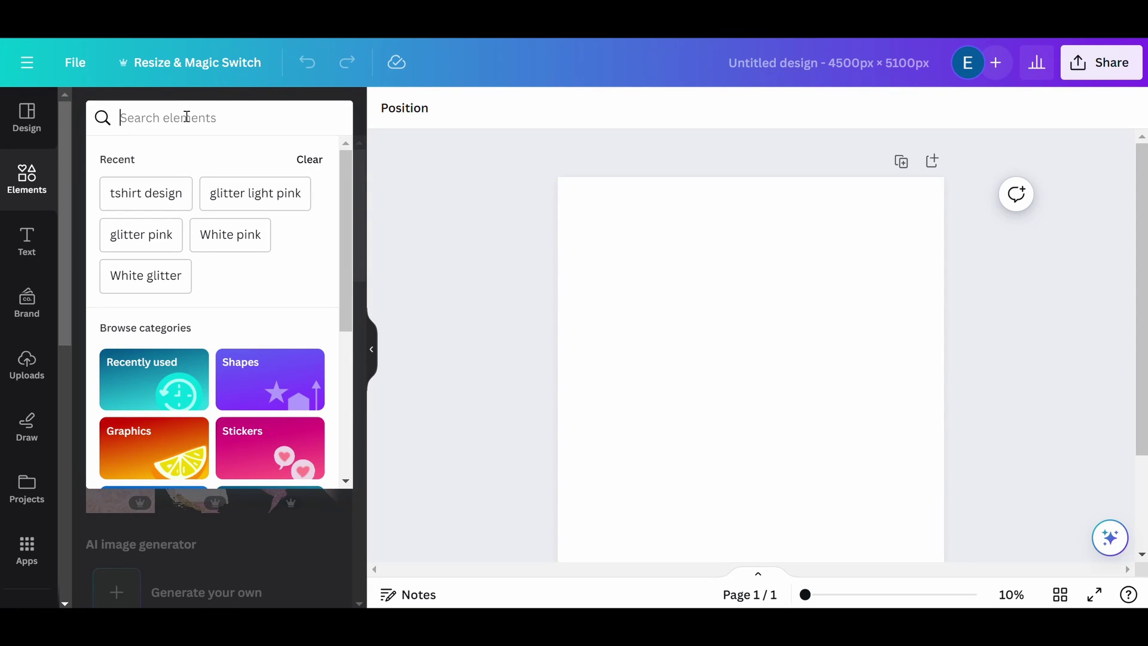
text(fra)
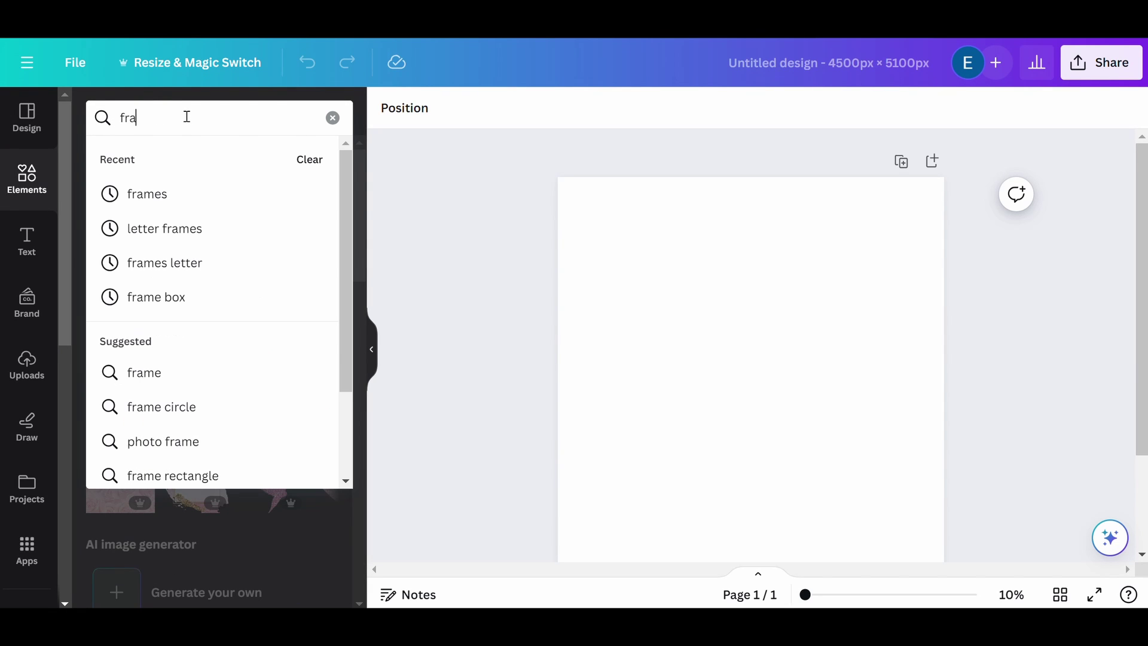
click(175, 230)
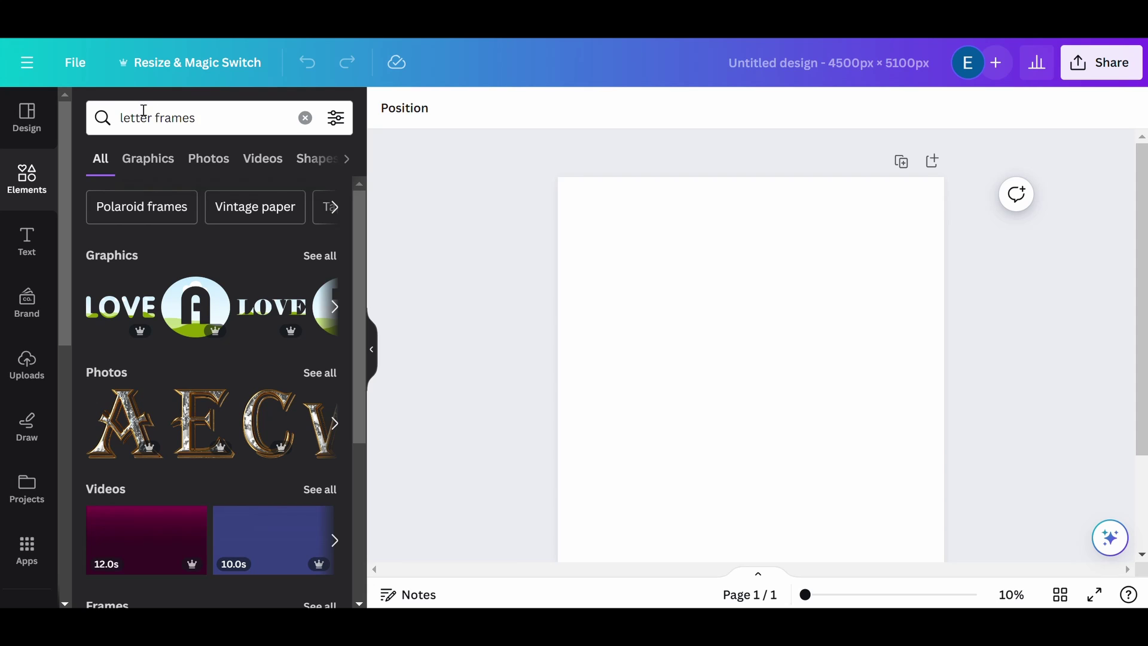
scroll(200, 239, down, 5)
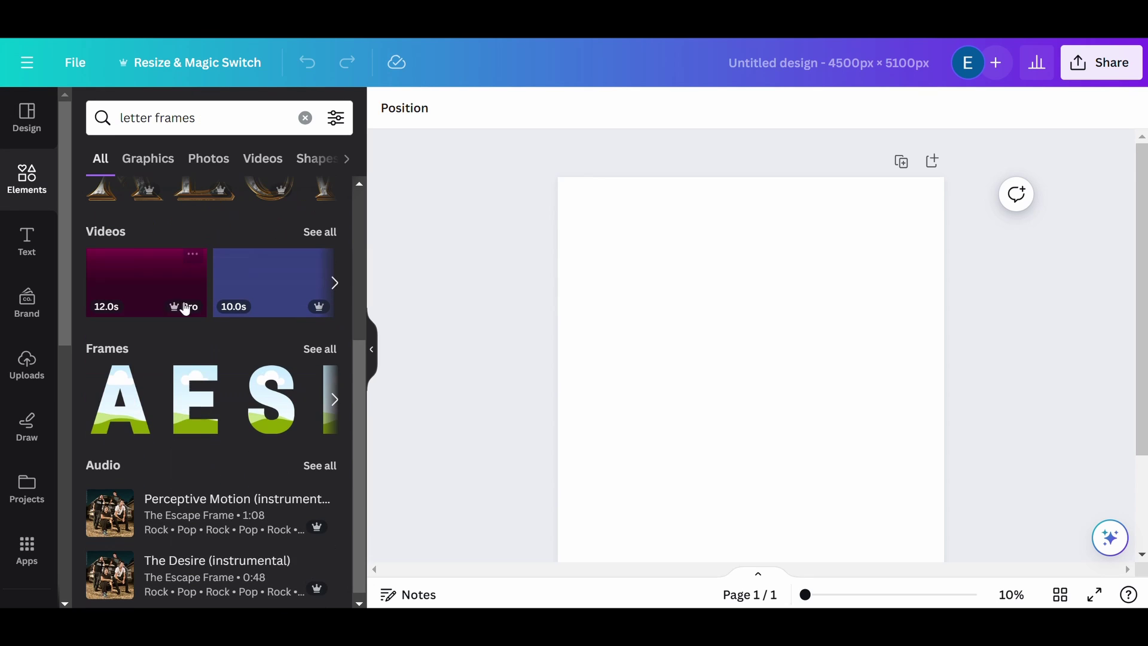
click(321, 352)
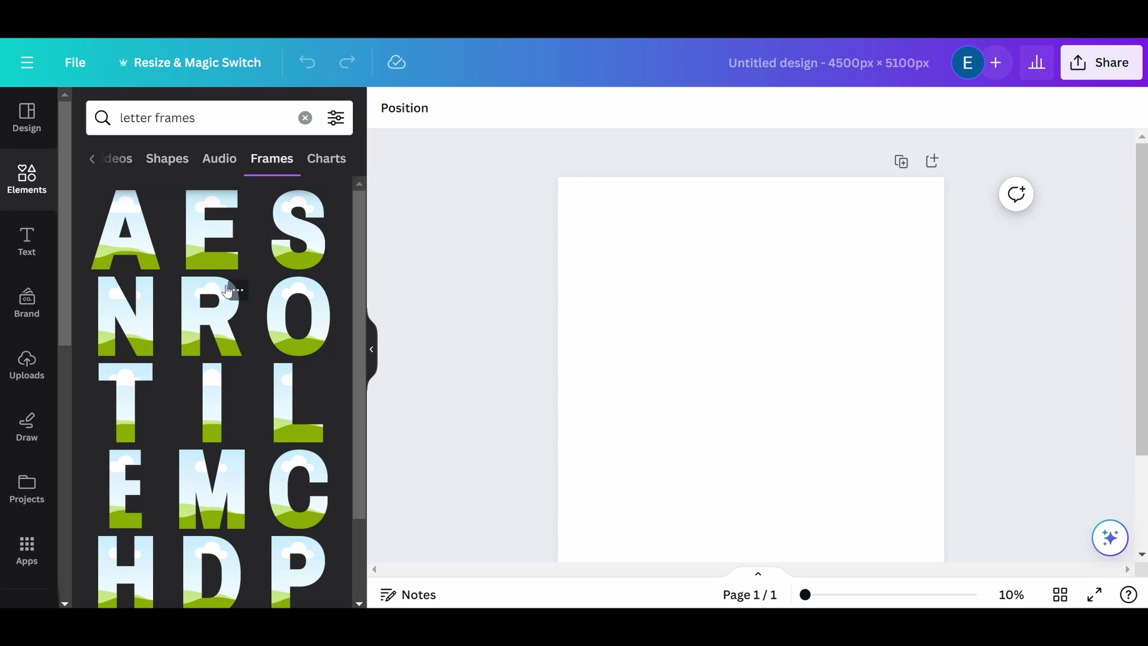
- Add the bold letter D frame, shrink it and place it in the page's upper-left corner
scroll(228, 291, down, 5)
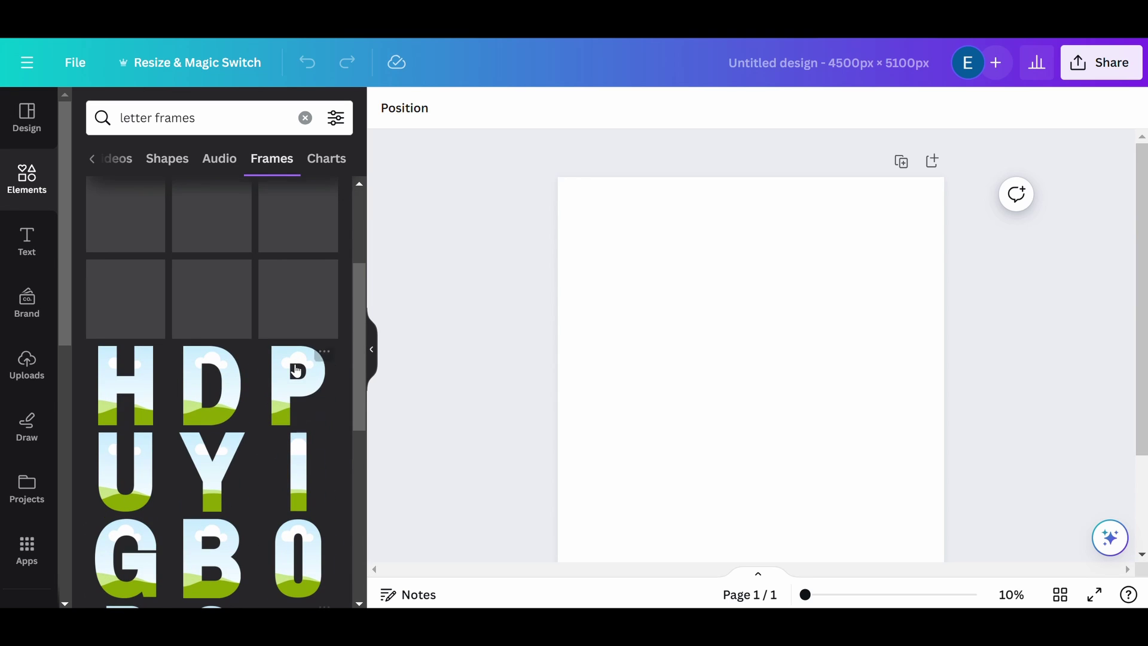
click(209, 410)
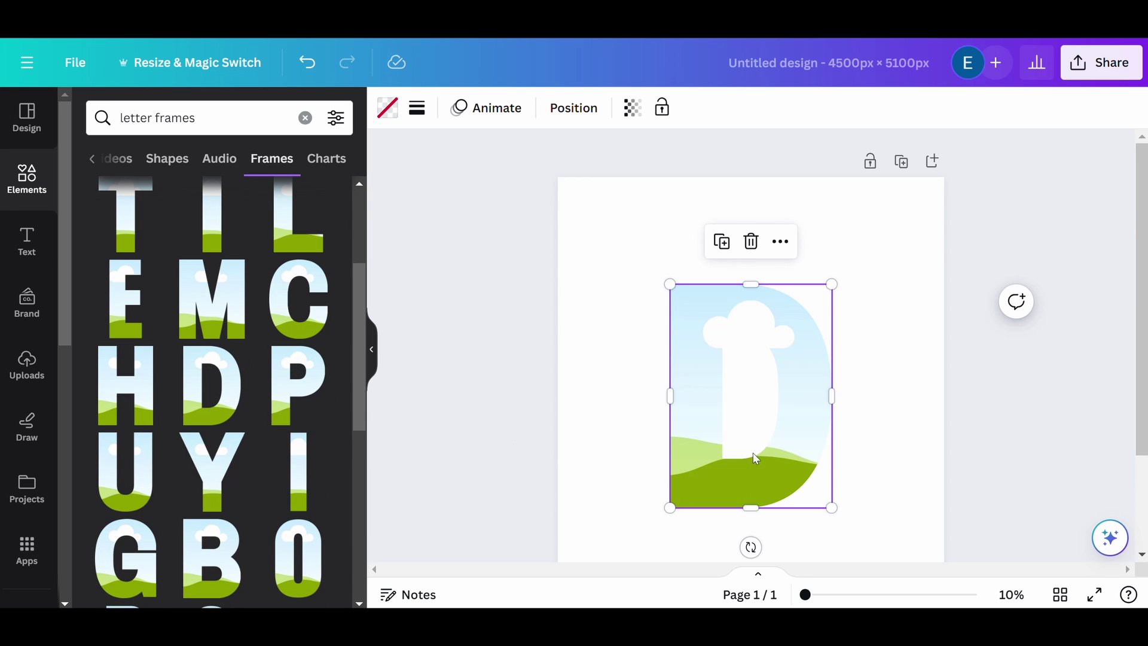
drag(755, 458, 658, 338)
drag(744, 418, 656, 305)
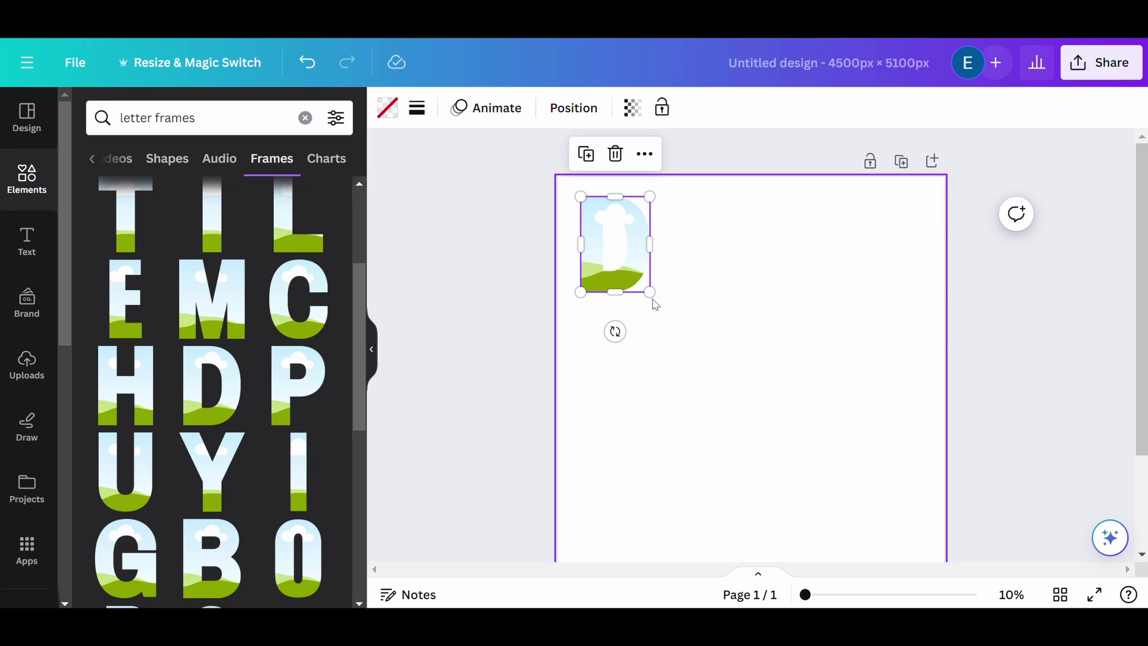
- Add the bold letter R frame, scale it to the D's height and align it directly beside the D
scroll(207, 263, up, 3)
click(199, 310)
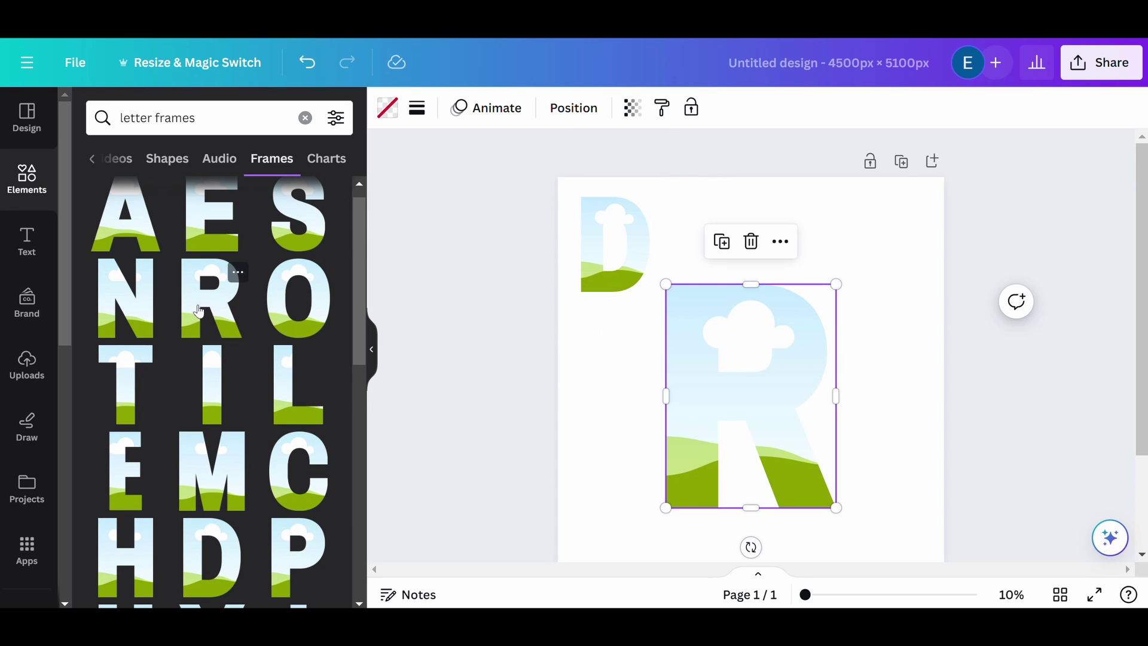
drag(788, 399, 775, 308)
drag(828, 418, 744, 291)
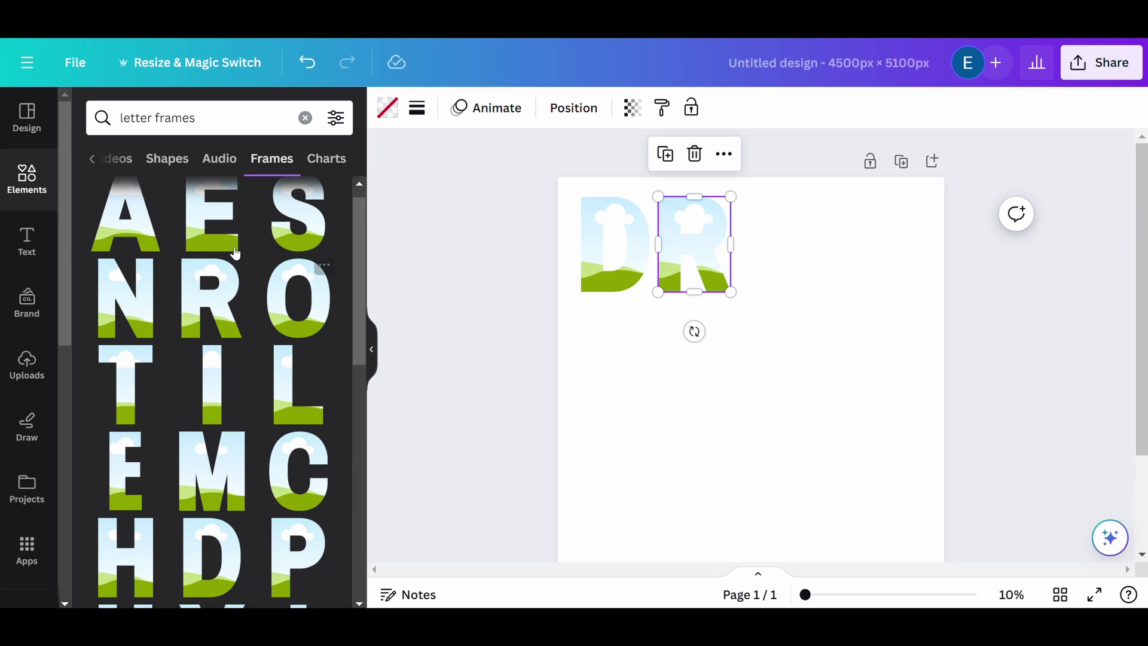
- Add the bold E and A letter frames, scaled to the same height and lined up after the R
click(208, 215)
drag(829, 509, 761, 410)
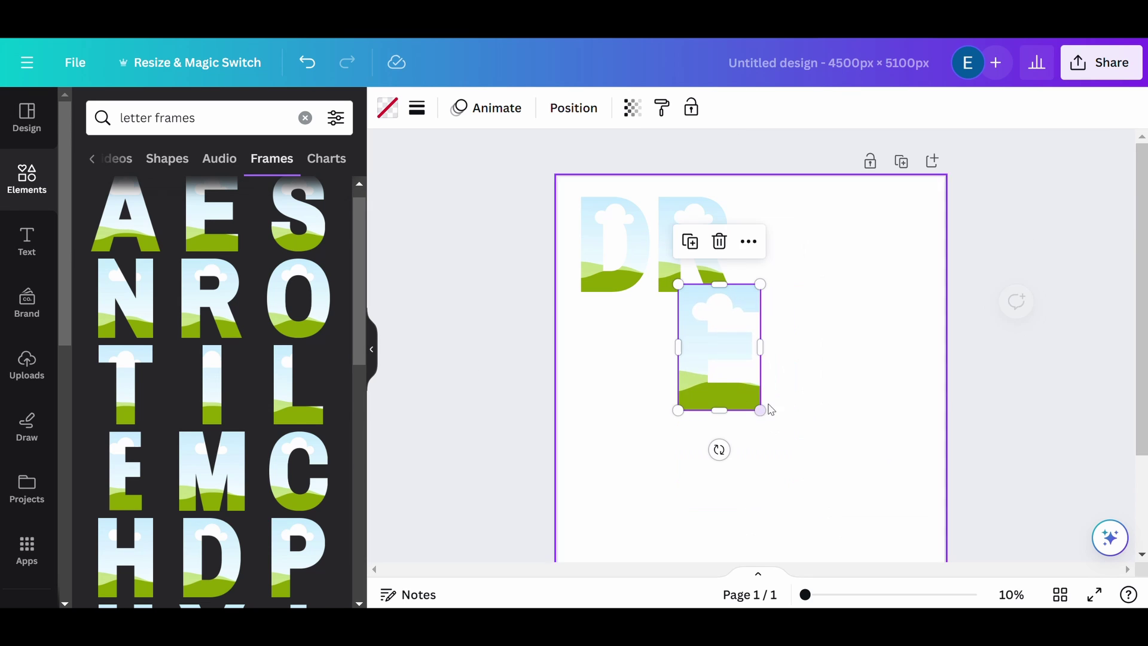
drag(731, 364, 789, 275)
drag(822, 325, 803, 293)
click(118, 238)
drag(843, 507, 898, 292)
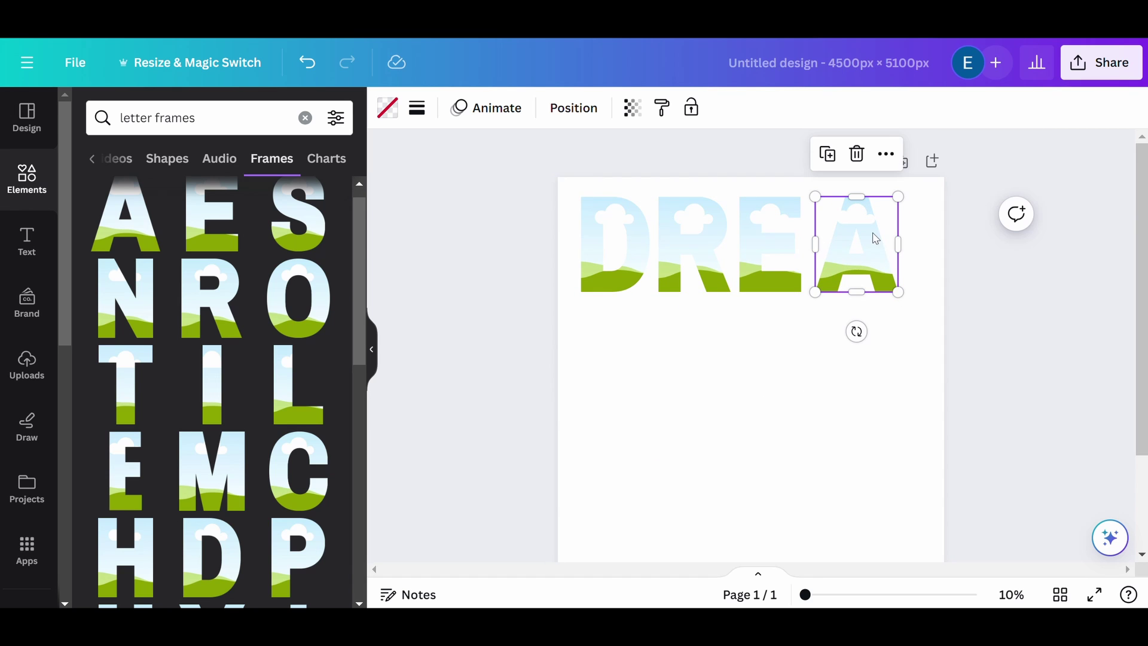
- Scale the four letters D, R, E and A down together to free space at the end of the row
drag(998, 314, 855, 279)
drag(731, 241, 725, 249)
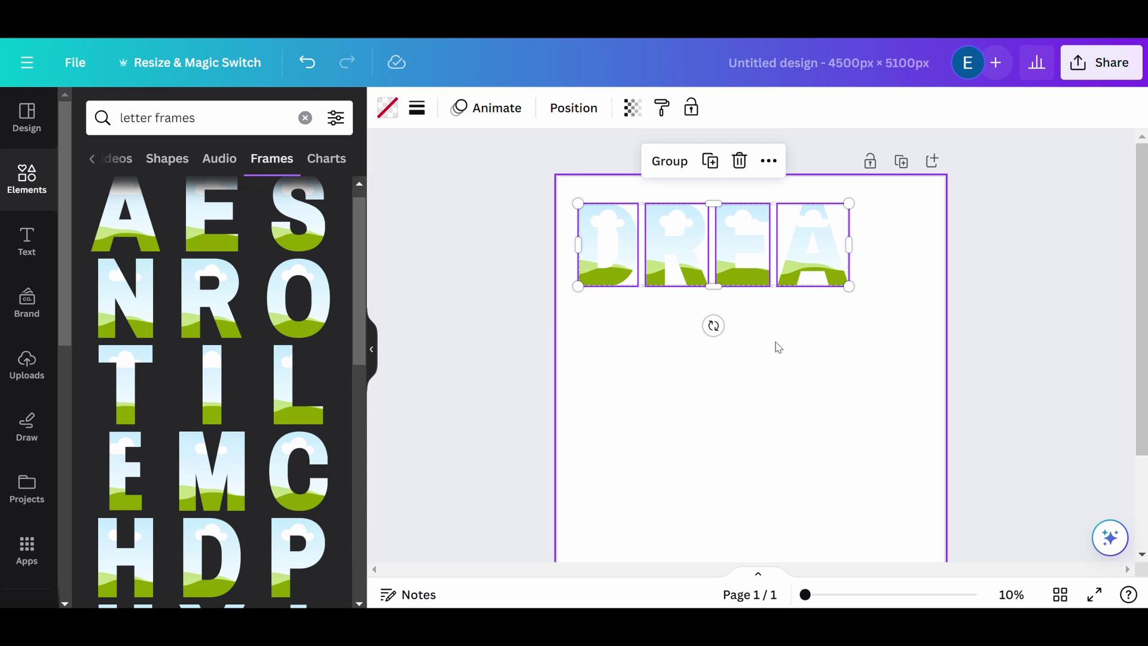
click(778, 348)
- Add the bold letter M frame, scale it to the row's height and place it after the A to complete DREAM
click(212, 471)
drag(843, 505, 744, 388)
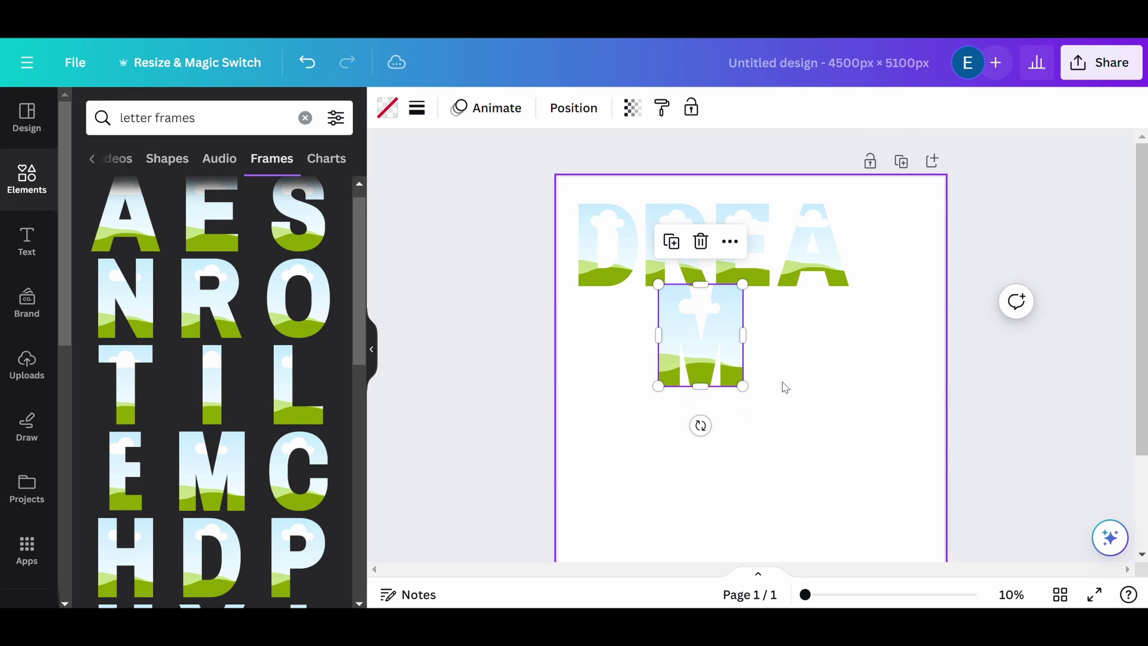
scroll(785, 388, up, 2)
drag(692, 333, 928, 239)
drag(976, 299, 968, 272)
click(1028, 316)
- Enlarge all five DREAM letters together slightly and centre the word across the upper part of the page
drag(1028, 311, 541, 174)
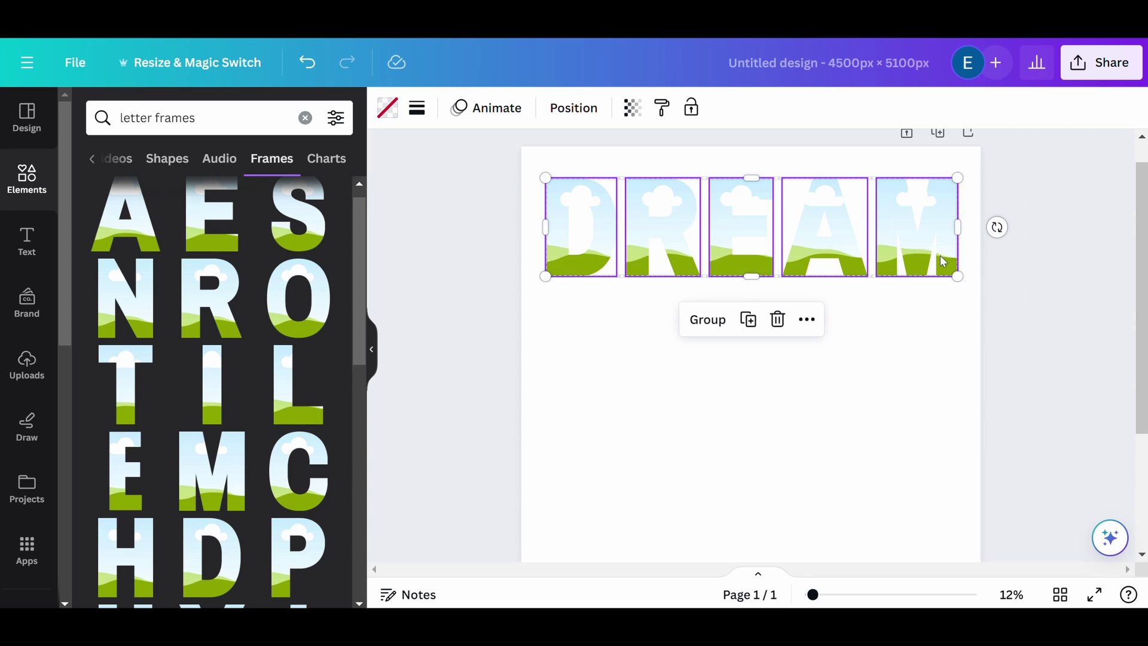
drag(961, 275, 969, 279)
drag(904, 226, 898, 224)
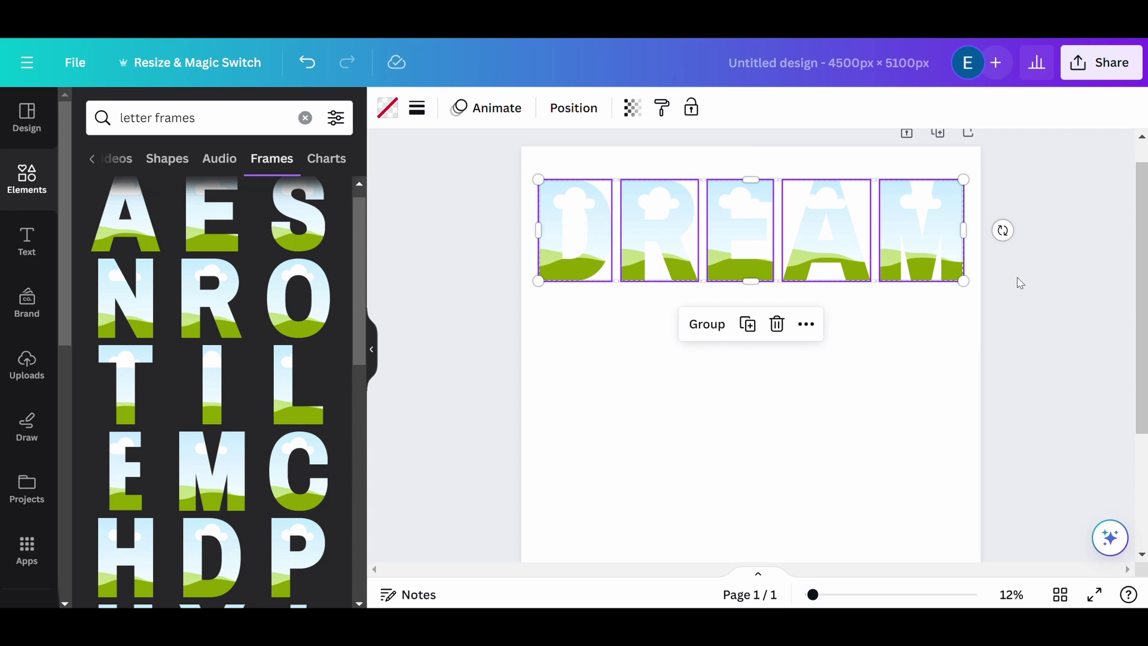
click(1019, 279)
- Add the bold letter B frame, shrink it to about the DREAM letters' height and place it below the D
scroll(277, 391, down, 5)
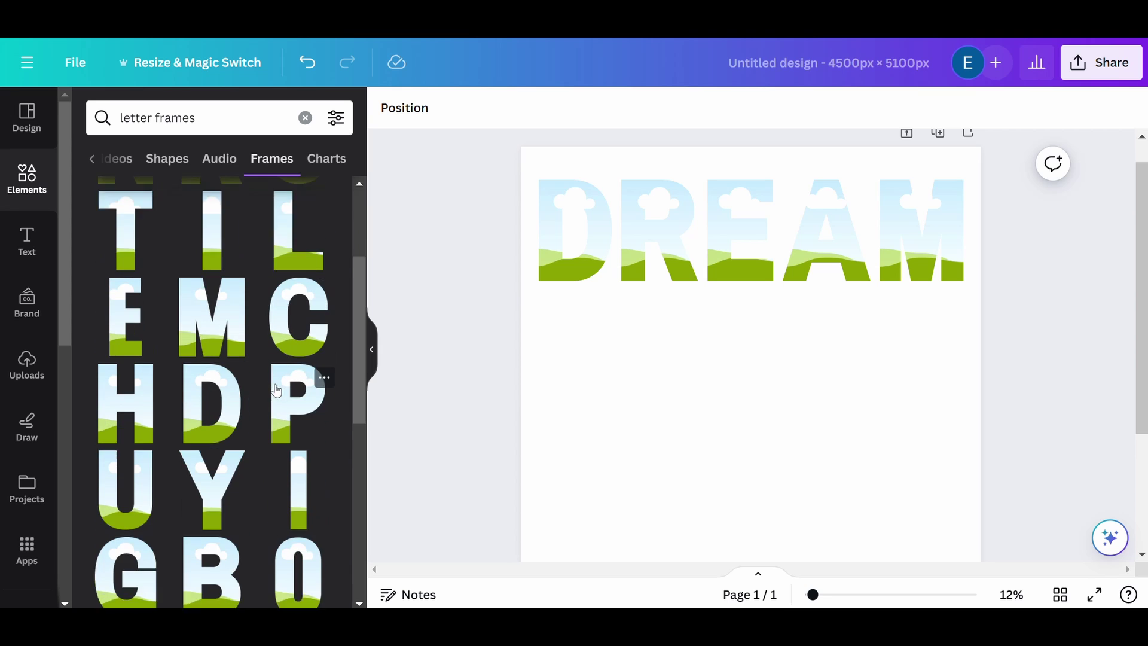
click(230, 466)
drag(845, 537, 730, 379)
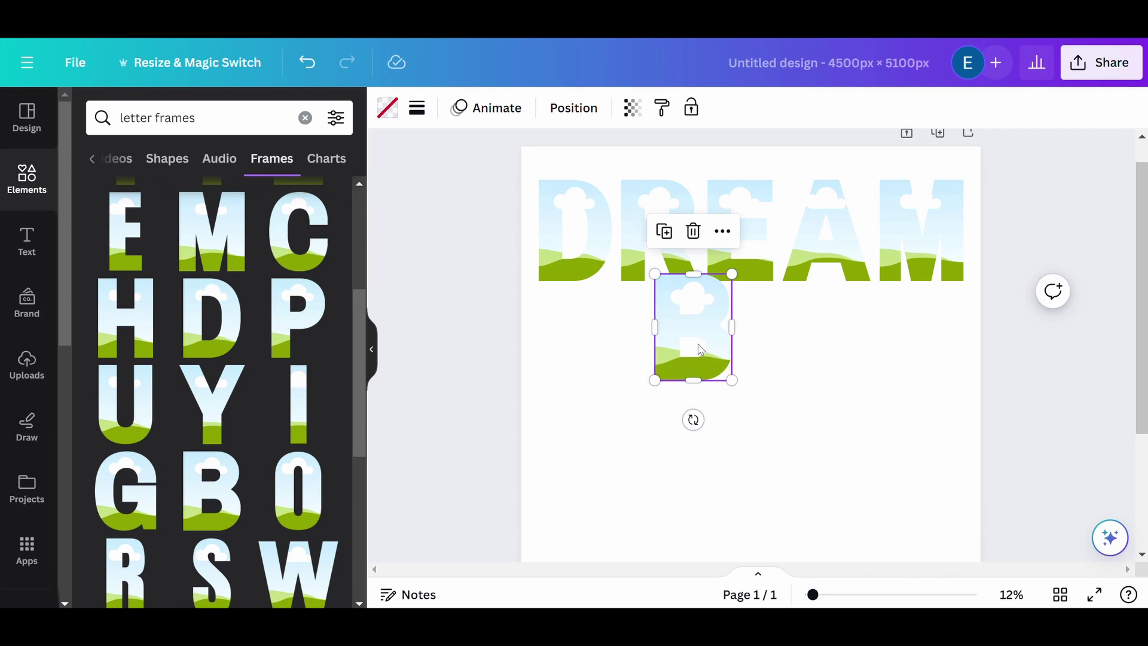
drag(700, 341, 584, 373)
mouse_move(615, 415)
mouse_down()
mouse_move(608, 400)
mouse_move(613, 408)
mouse_up()
- Add the bold letter O frame, shrink it to the B's height and place it right after the B
scroll(287, 467, down, 5)
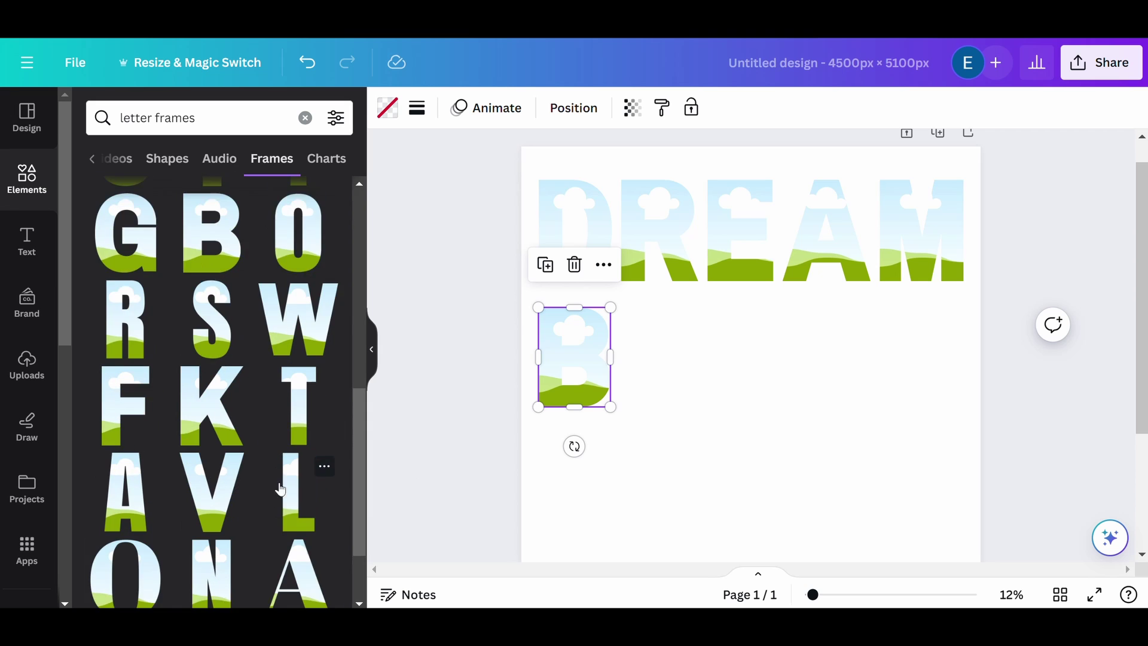
click(126, 472)
drag(867, 538, 740, 392)
drag(725, 344, 713, 367)
drag(728, 297, 720, 306)
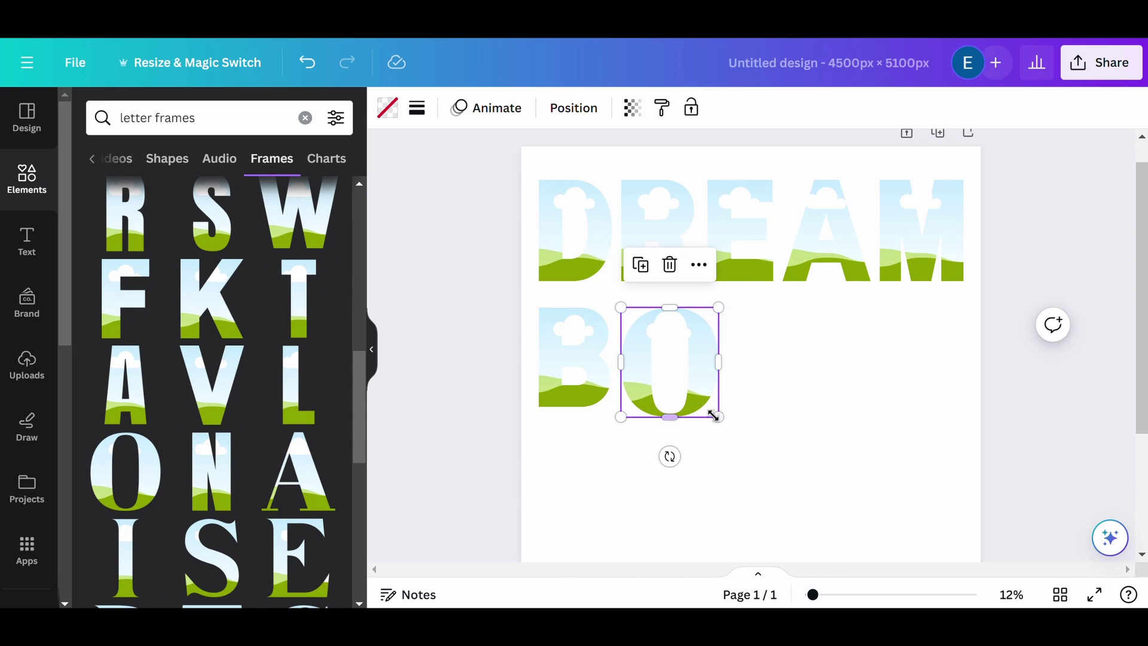
drag(719, 415, 704, 407)
- Add the bold letter L frame and scale it down to the second row's height, just after the O
click(298, 382)
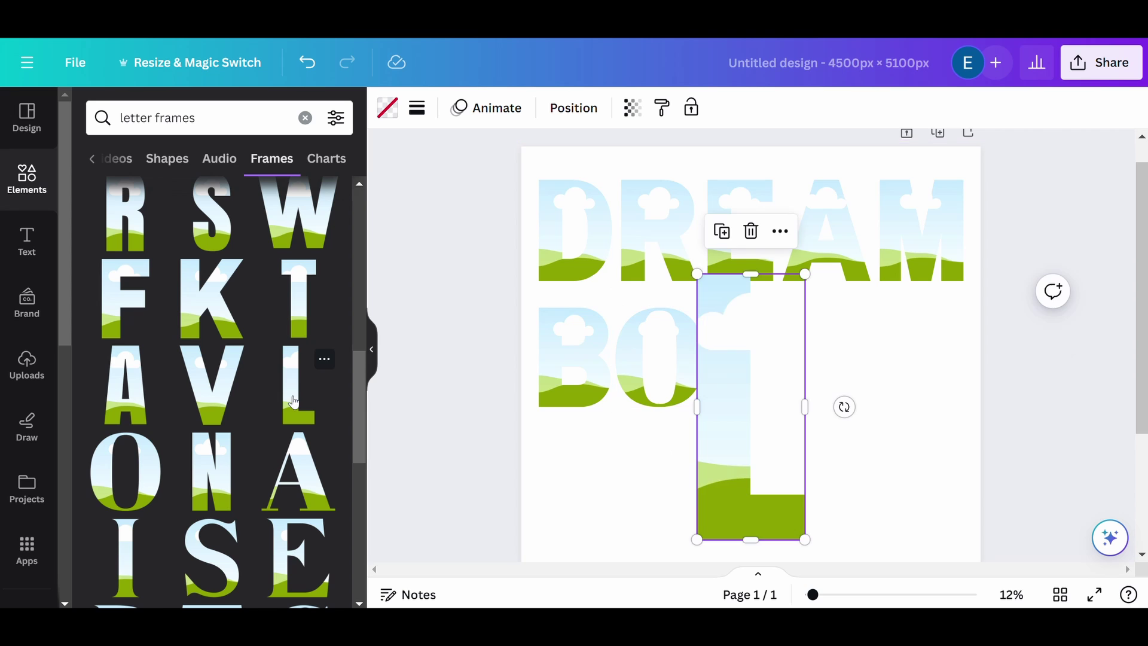
drag(805, 544, 751, 407)
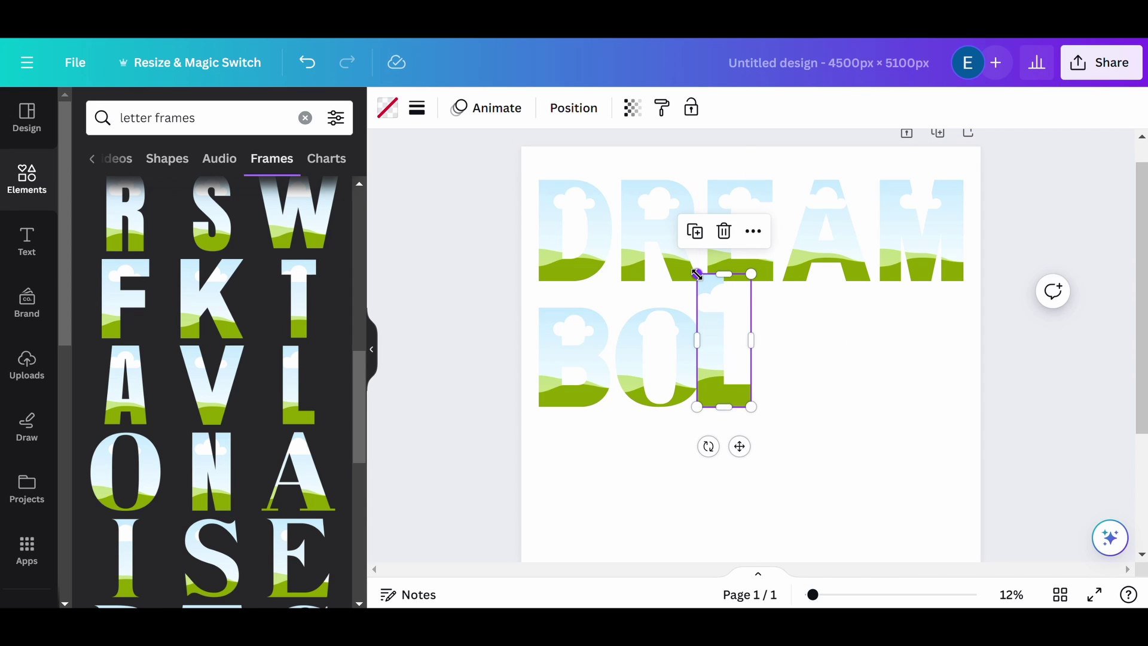
drag(697, 274, 719, 306)
click(836, 415)
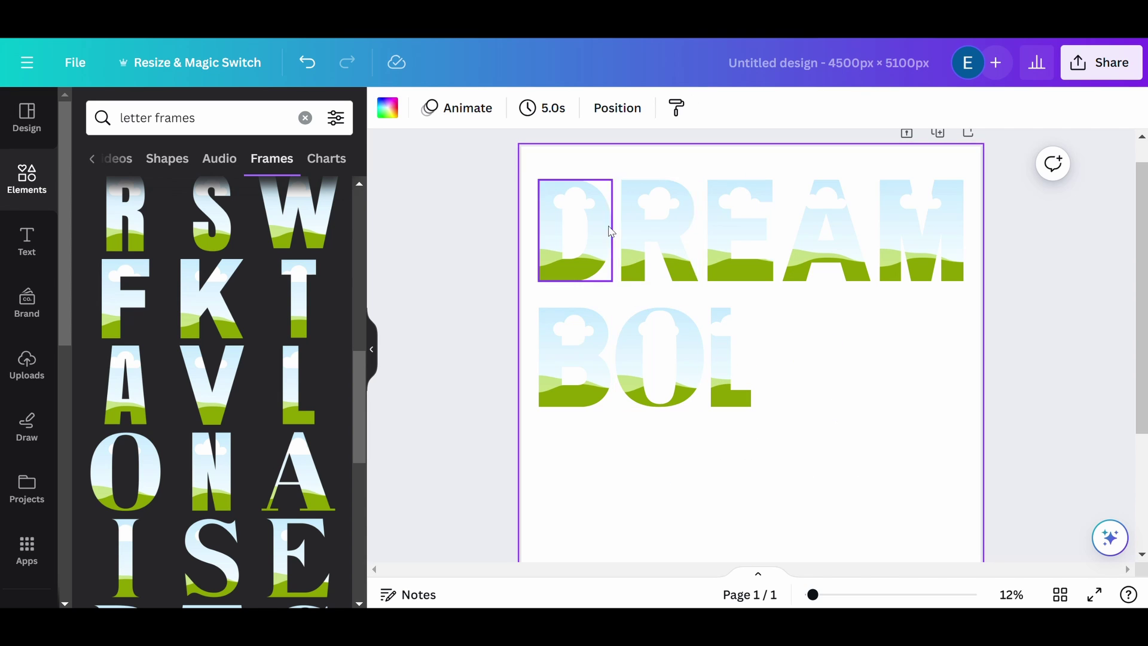
- Duplicate the D of DREAM and place the copy after the L in the second row
click(579, 244)
drag(594, 246, 836, 403)
click(899, 365)
- Duplicate the second row's L and place the copy after the D
click(731, 402)
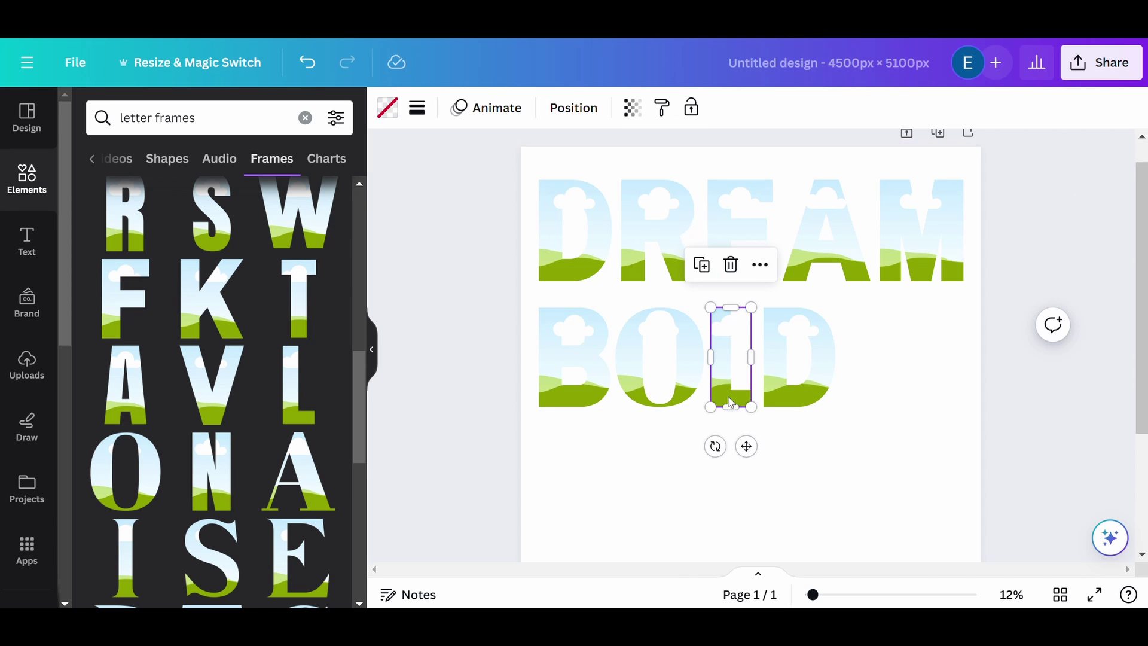
drag(738, 376, 808, 377)
click(926, 407)
- Add the bold letter Y frame, scale it to the second row's height and place it last to complete BOLDLY
scroll(279, 449, up, 5)
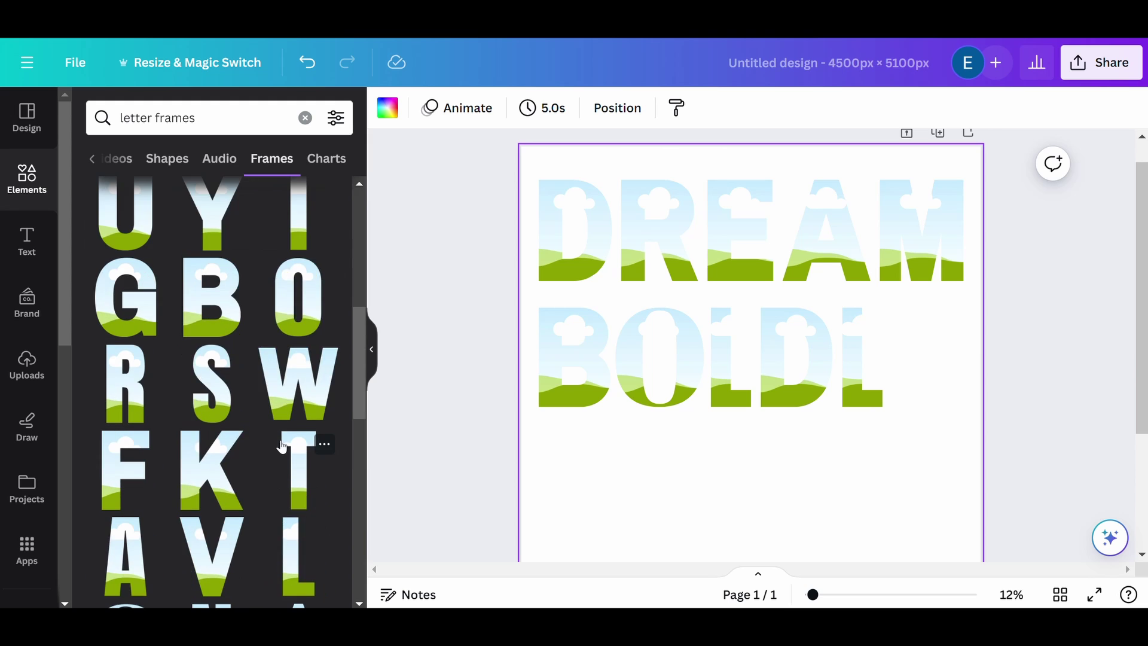
click(212, 296)
drag(655, 290, 754, 404)
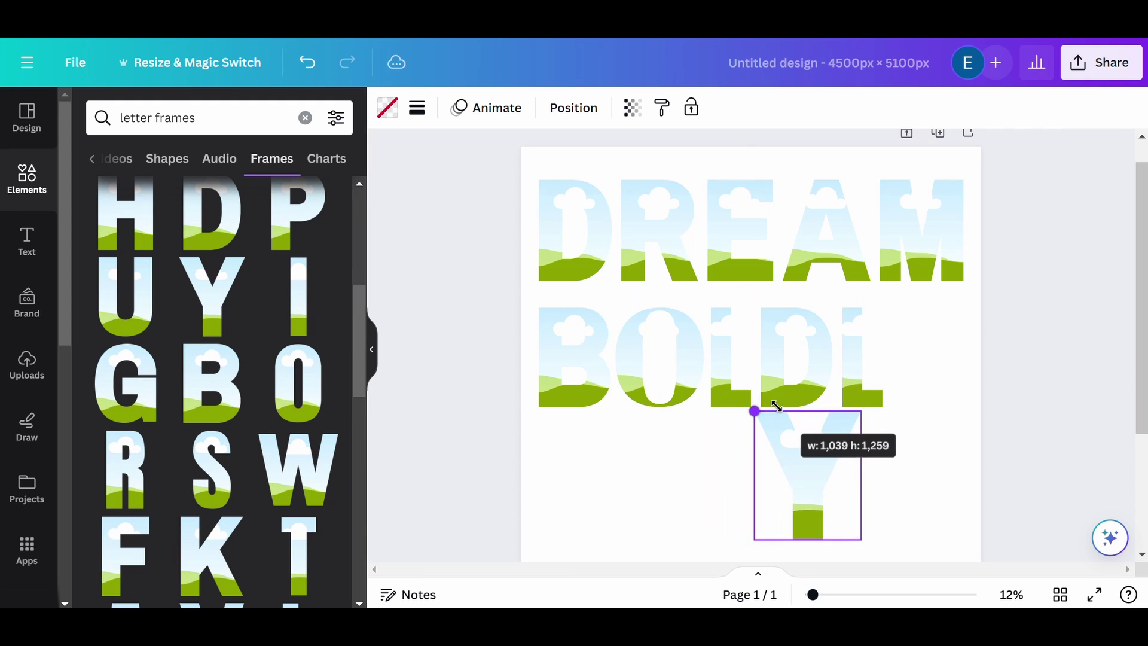
drag(807, 466, 941, 373)
drag(987, 428, 970, 408)
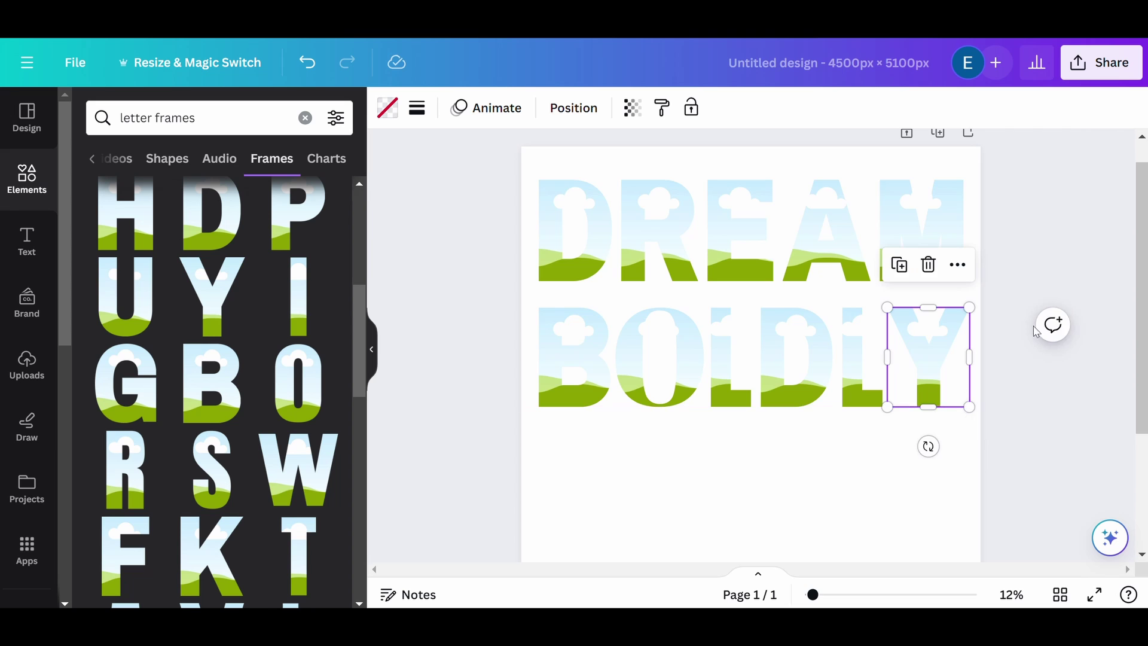
click(1058, 257)
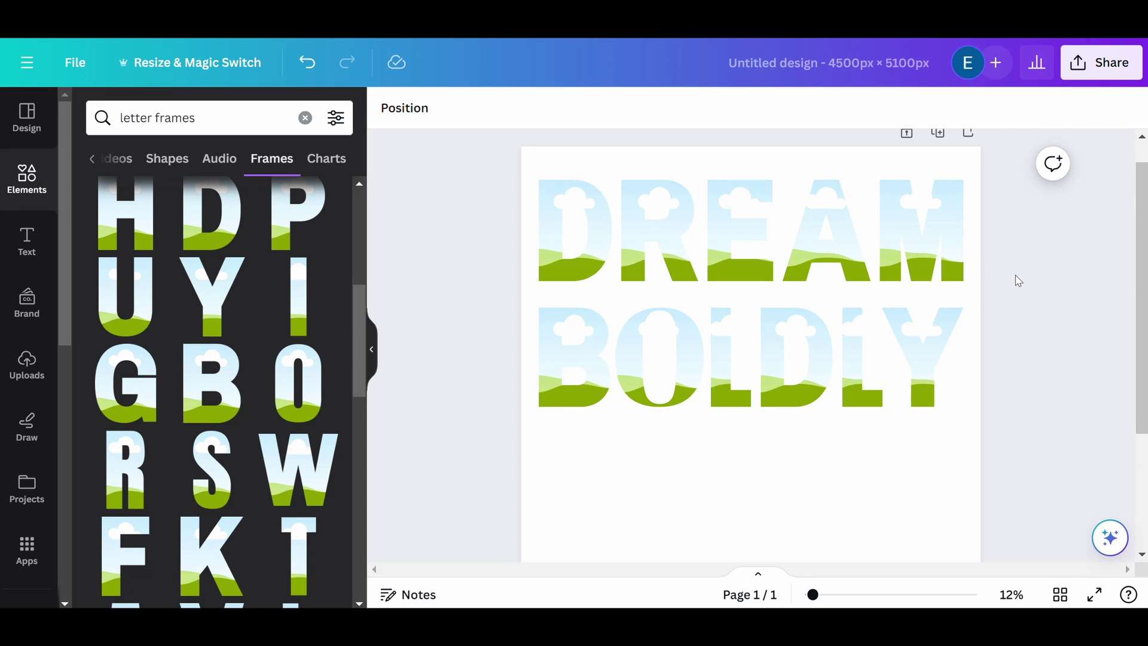
- Search the elements for "glitter gold" and limit the results to graphics
scroll(1019, 281, up, 1)
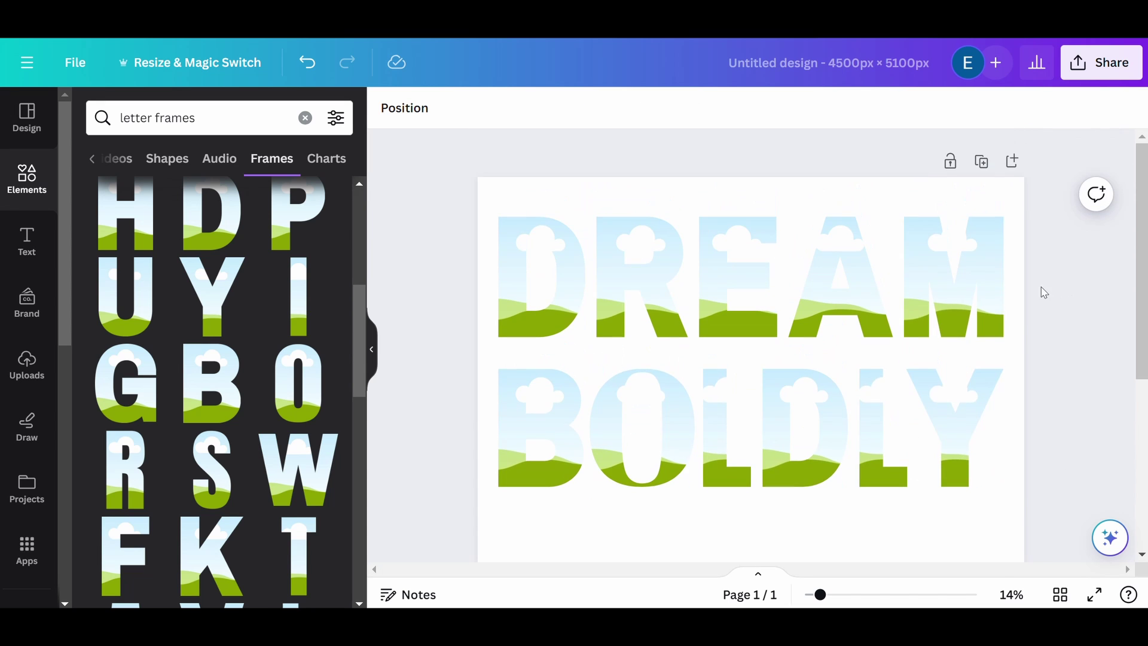
drag(217, 119, 94, 113)
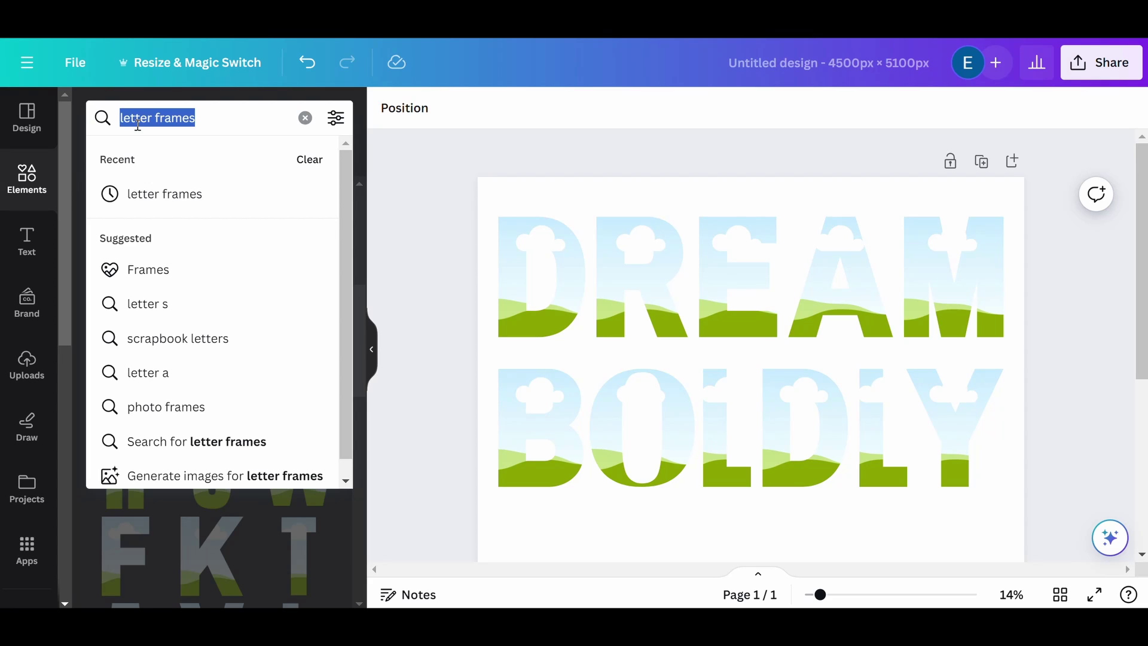
text(glitt)
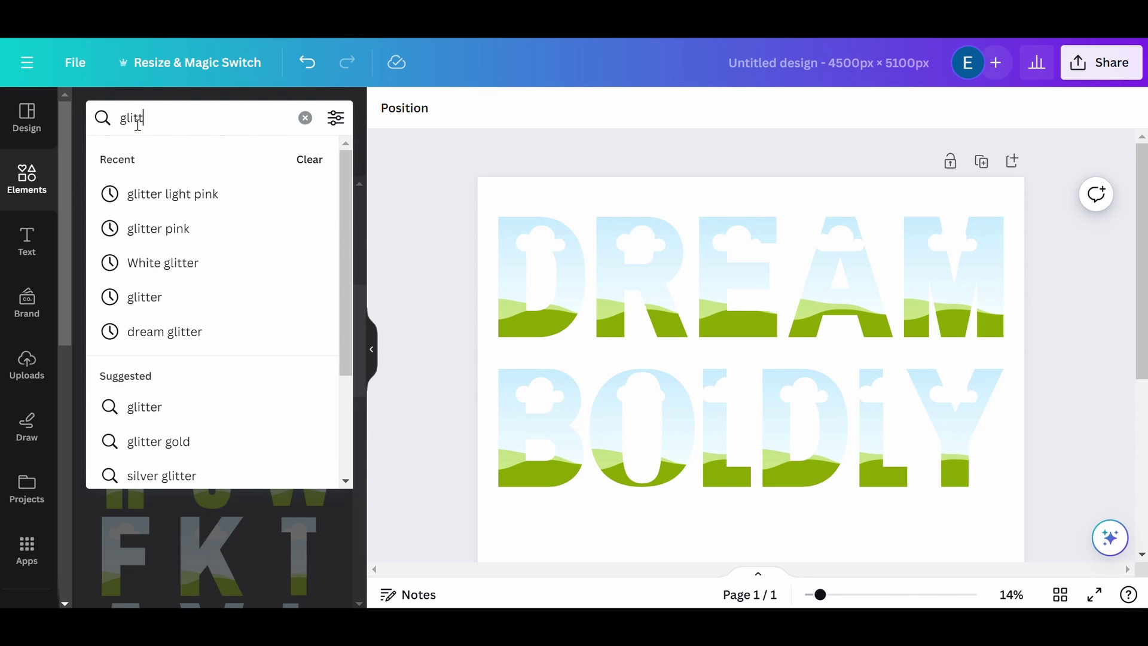
text(er gold)
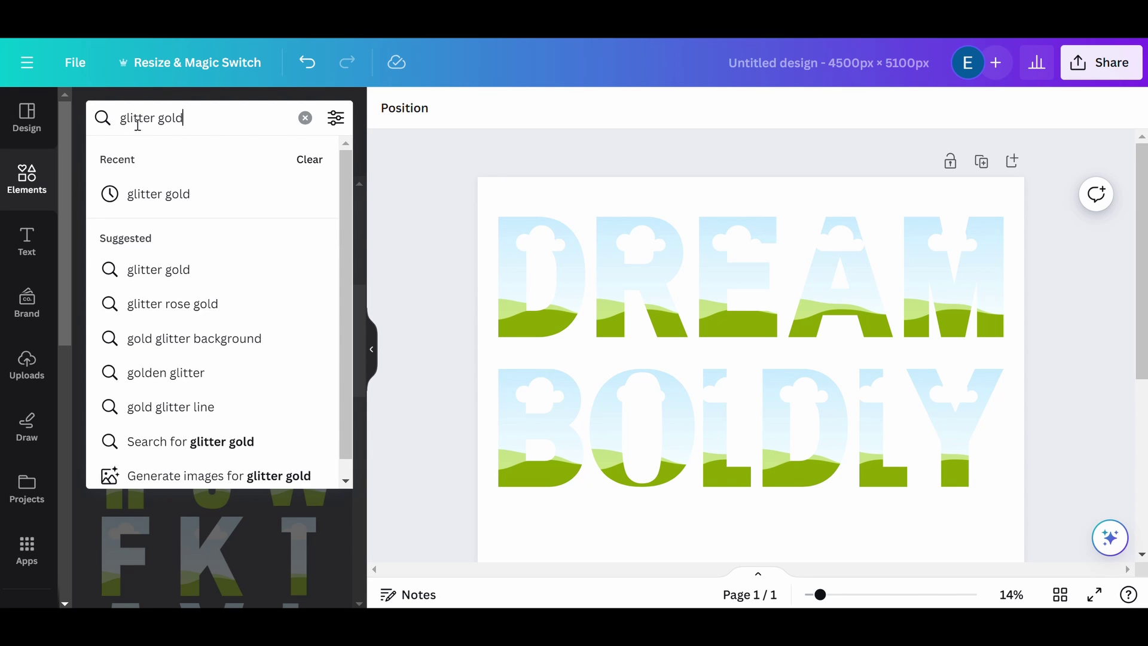
key(Return)
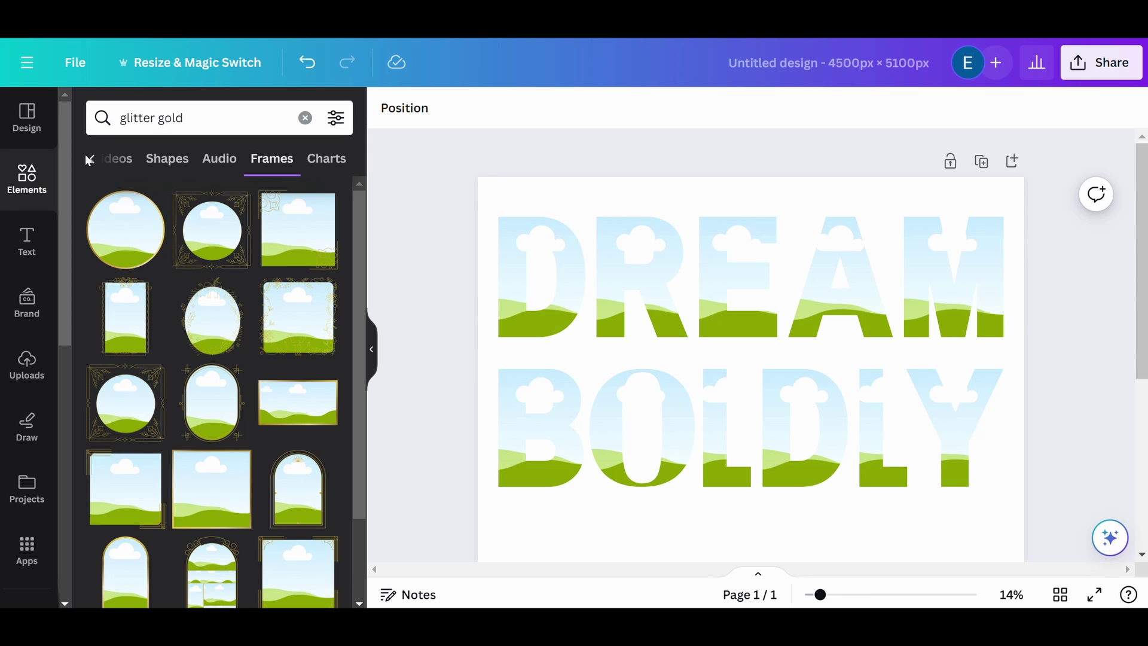
click(92, 160)
click(143, 162)
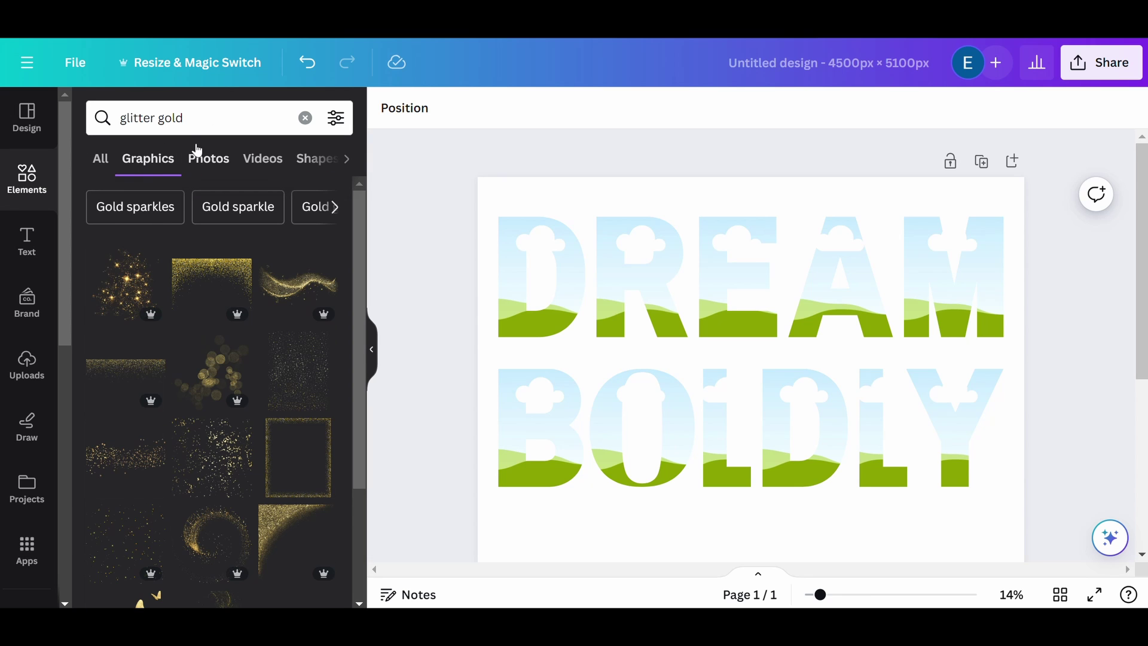
- Fill the D frame of DREAM with the square gold glitter texture
scroll(252, 338, down, 10)
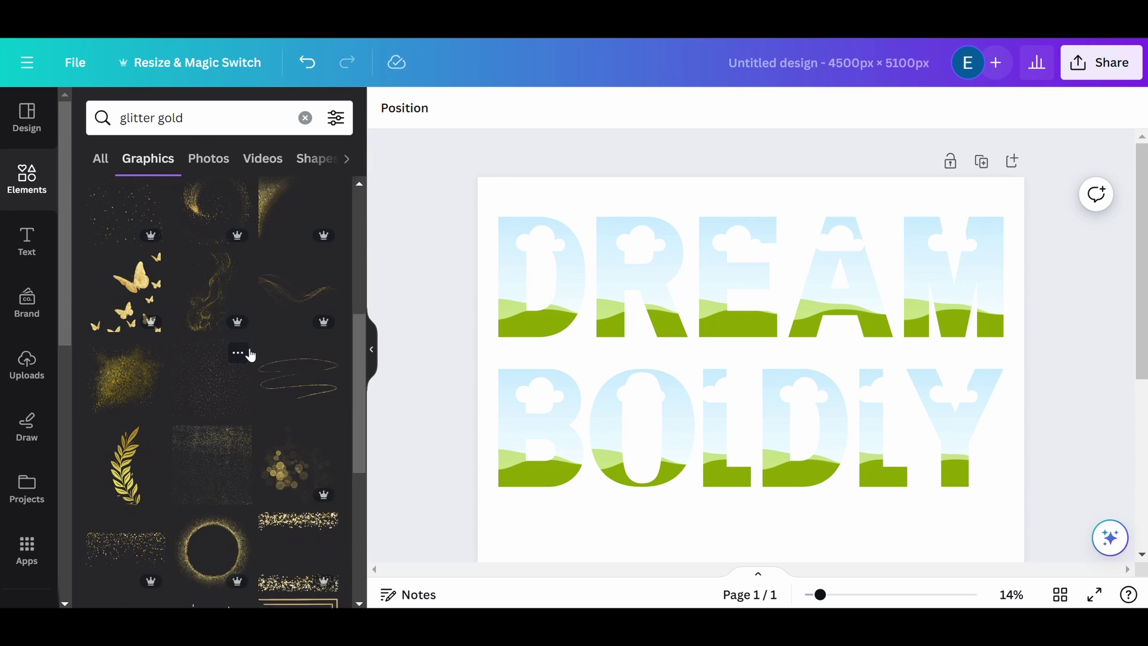
scroll(250, 345, down, 10)
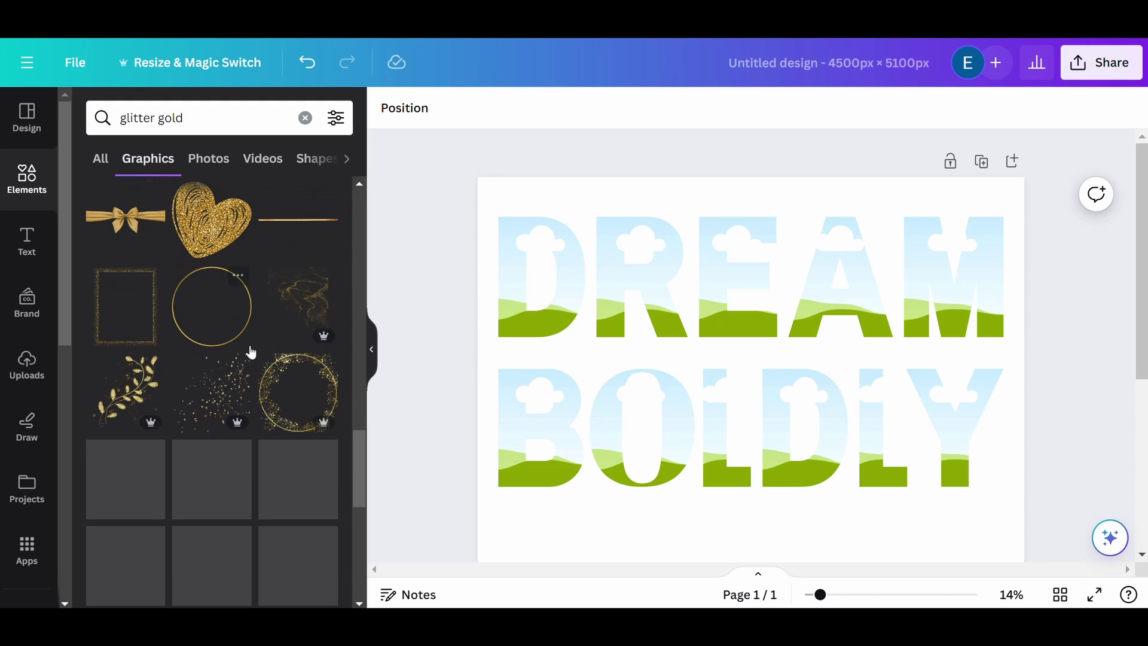
scroll(250, 353, down, 3)
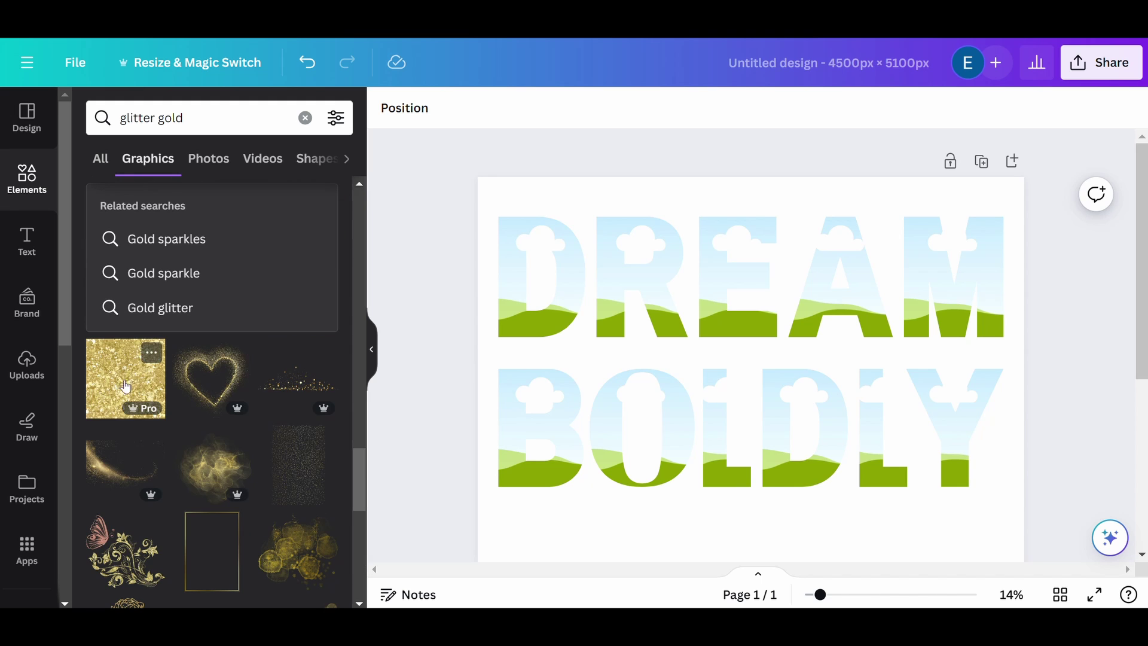
drag(125, 387, 535, 287)
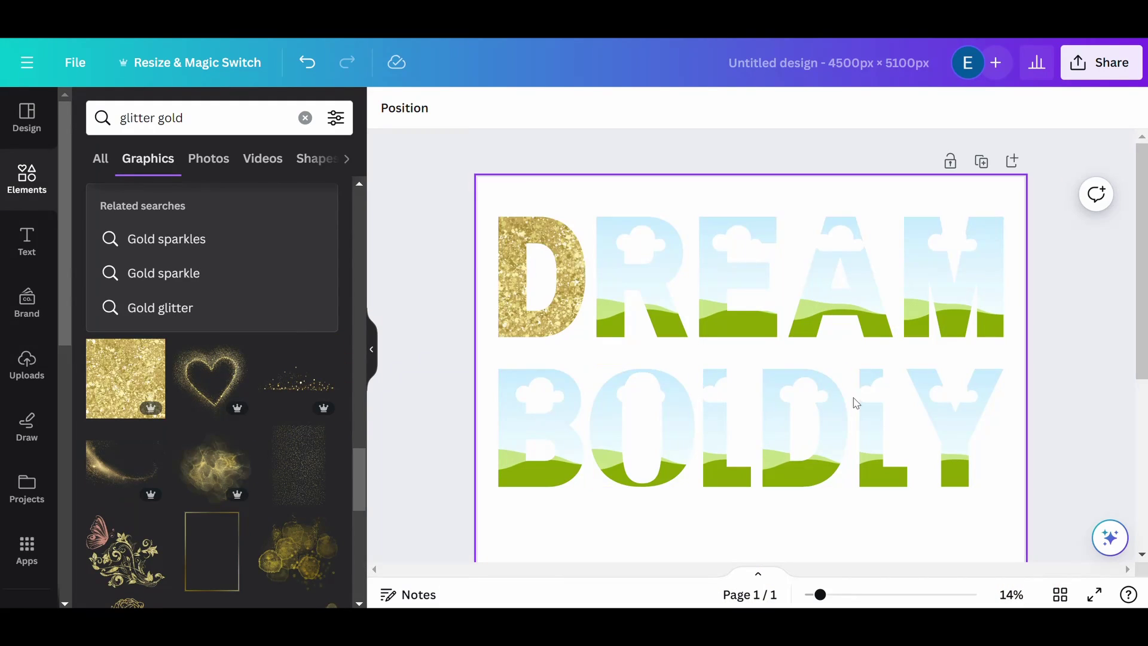
- Search the graphics for "glitter rose gold" and fill the R frame with the square light pink glitter texture
scroll(292, 392, down, 4)
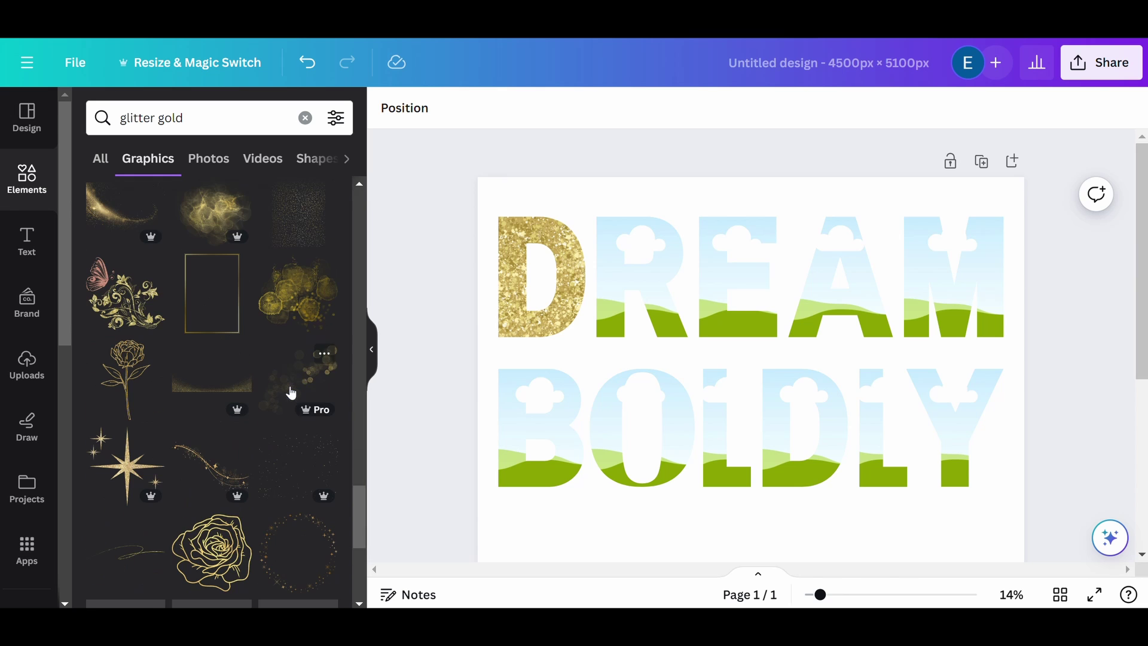
click(205, 122)
click(181, 302)
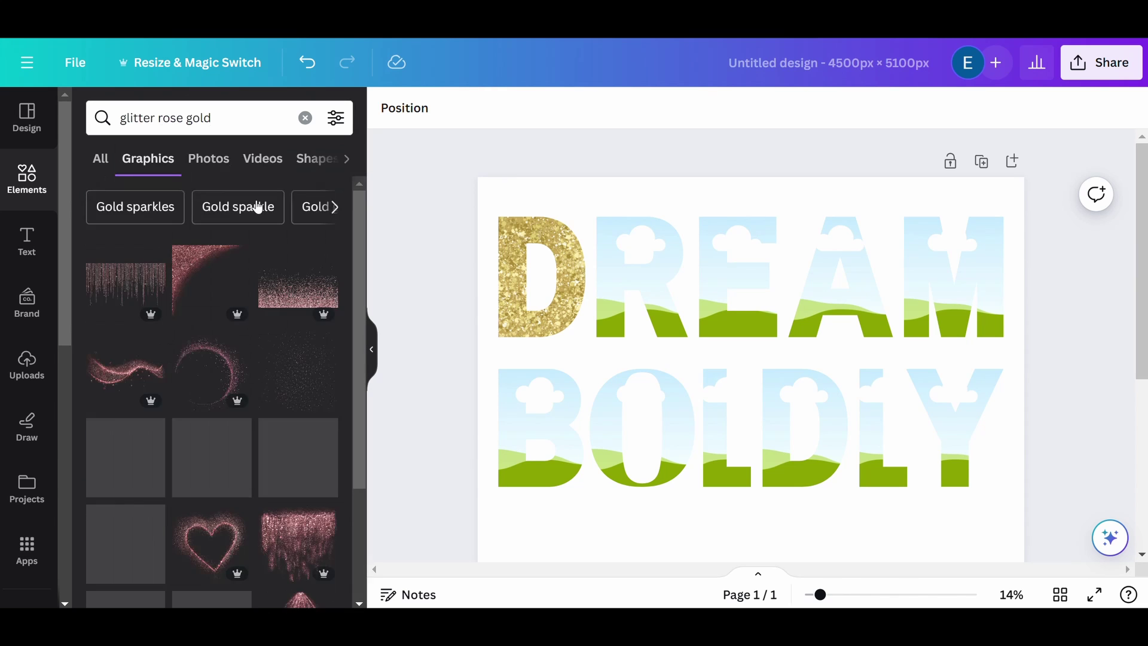
scroll(276, 340, down, 3)
scroll(279, 340, down, 3)
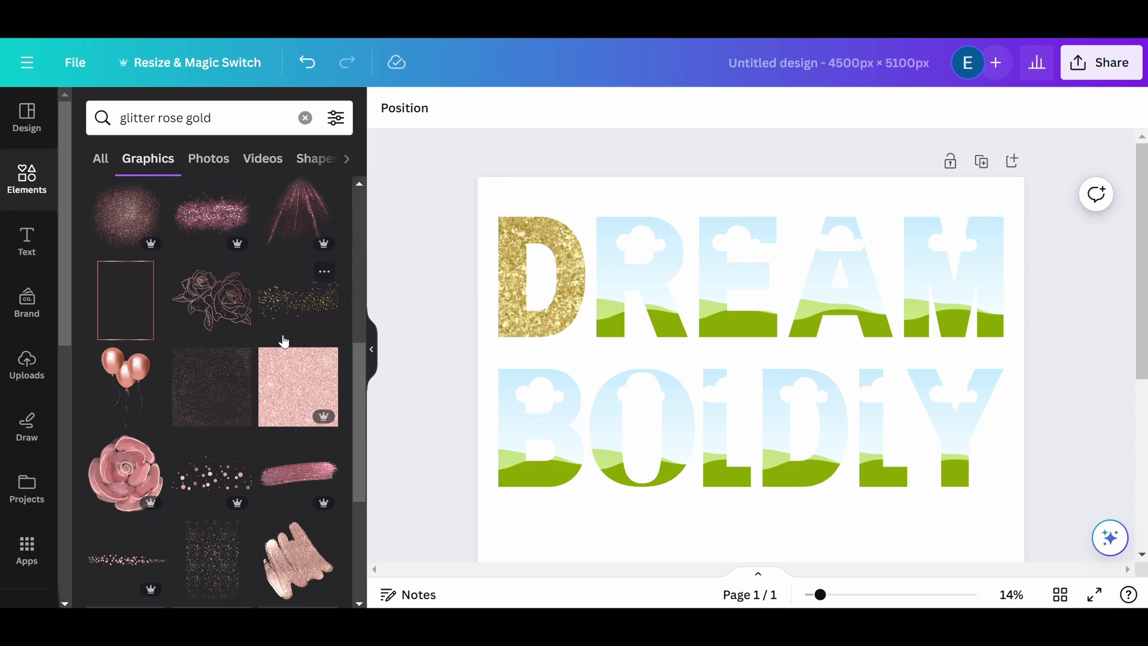
drag(295, 384, 637, 290)
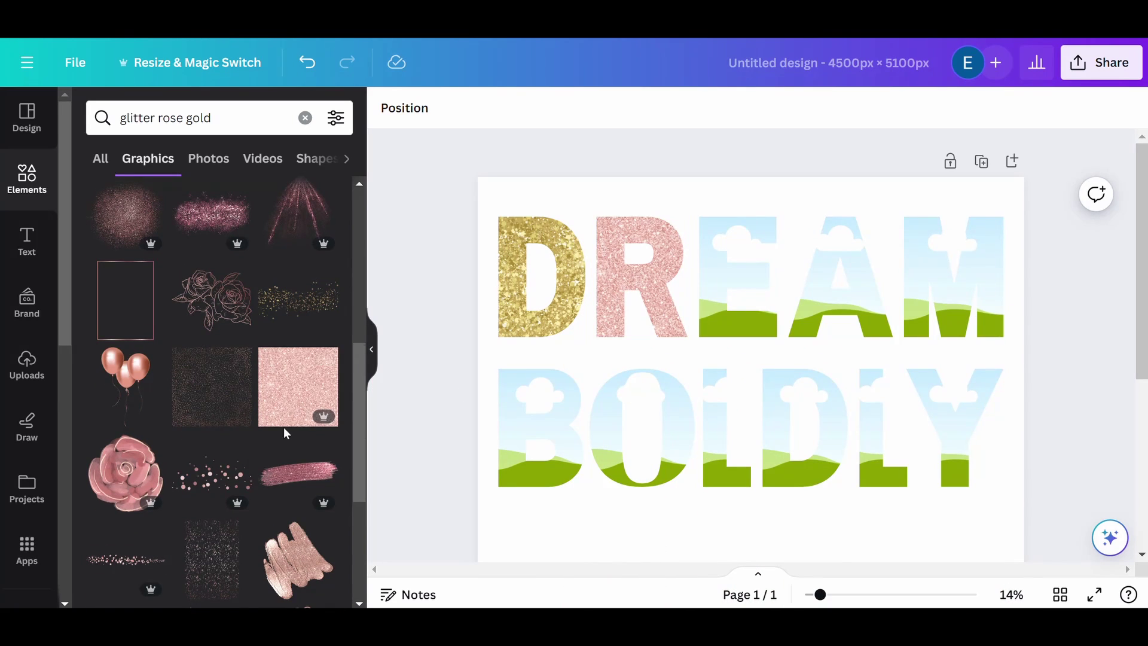
- Search the graphics for "glitter colors" and fill the E frame of DREAM with the dark red glitter texture
scroll(285, 433, down, 10)
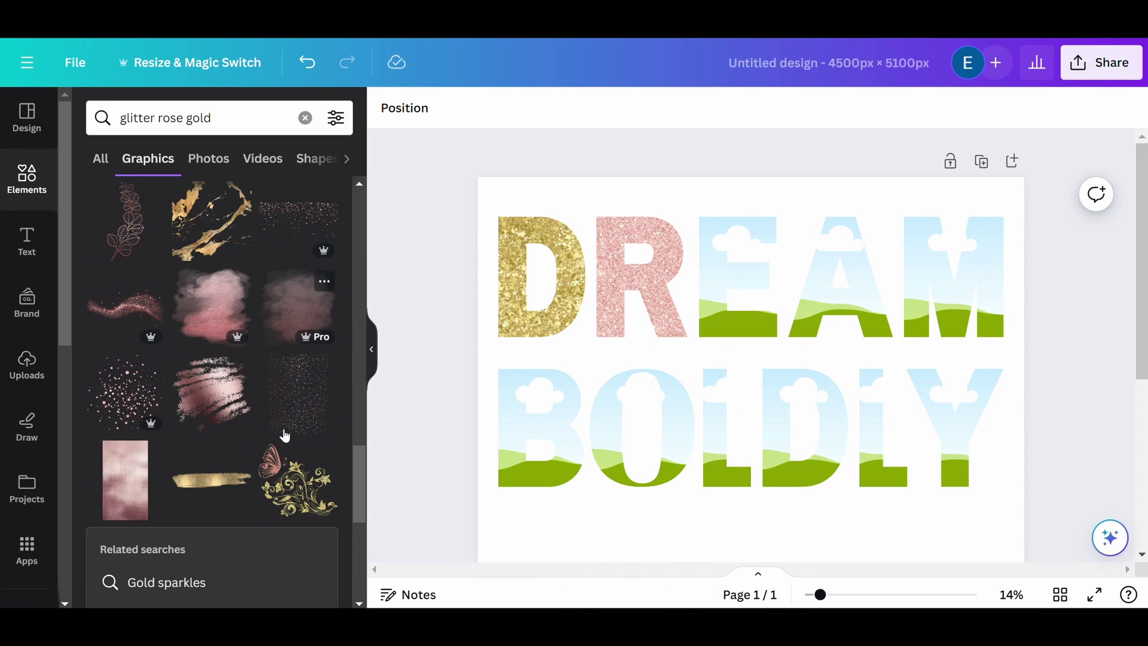
scroll(285, 436, down, 7)
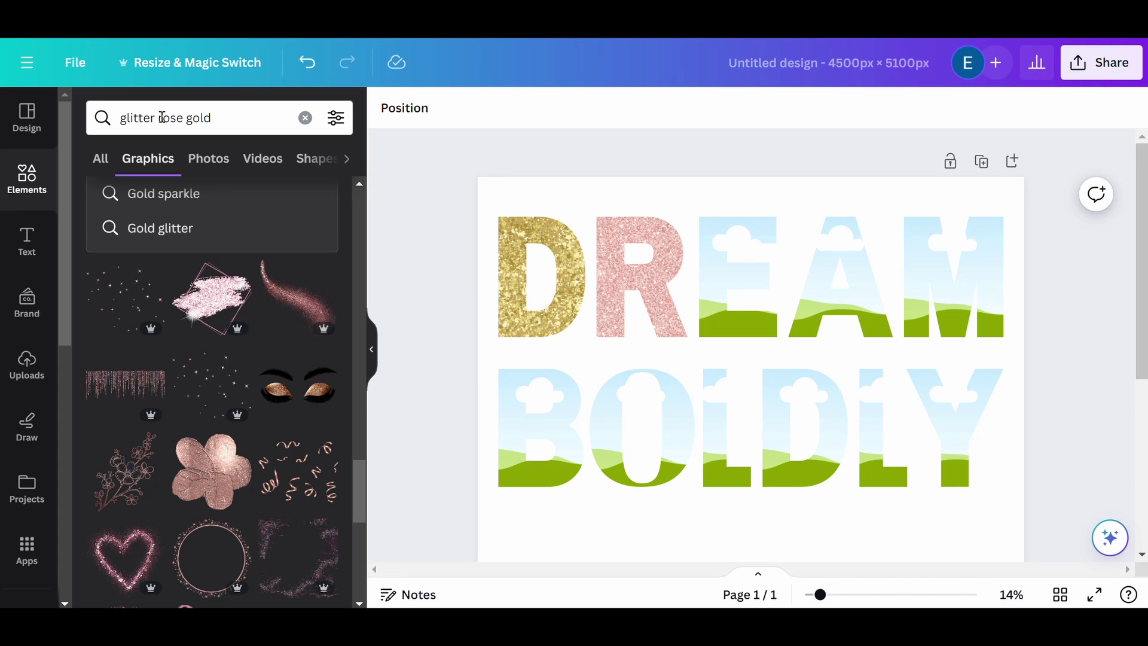
drag(159, 118, 239, 116)
key(BackSpace)
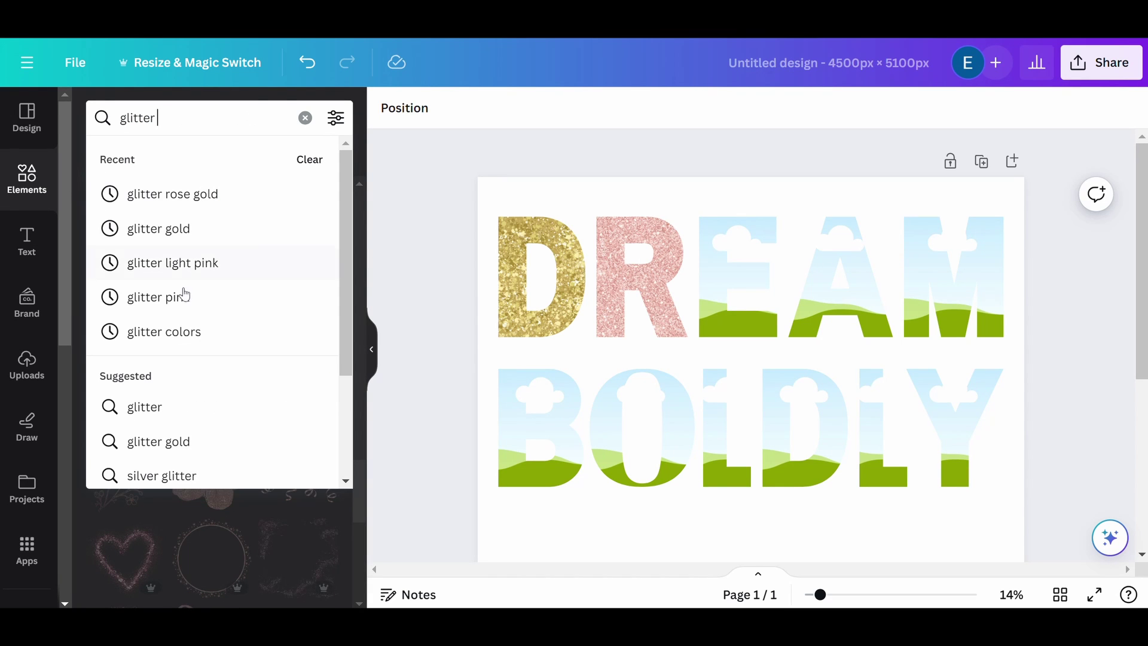
click(179, 332)
scroll(153, 252, down, 5)
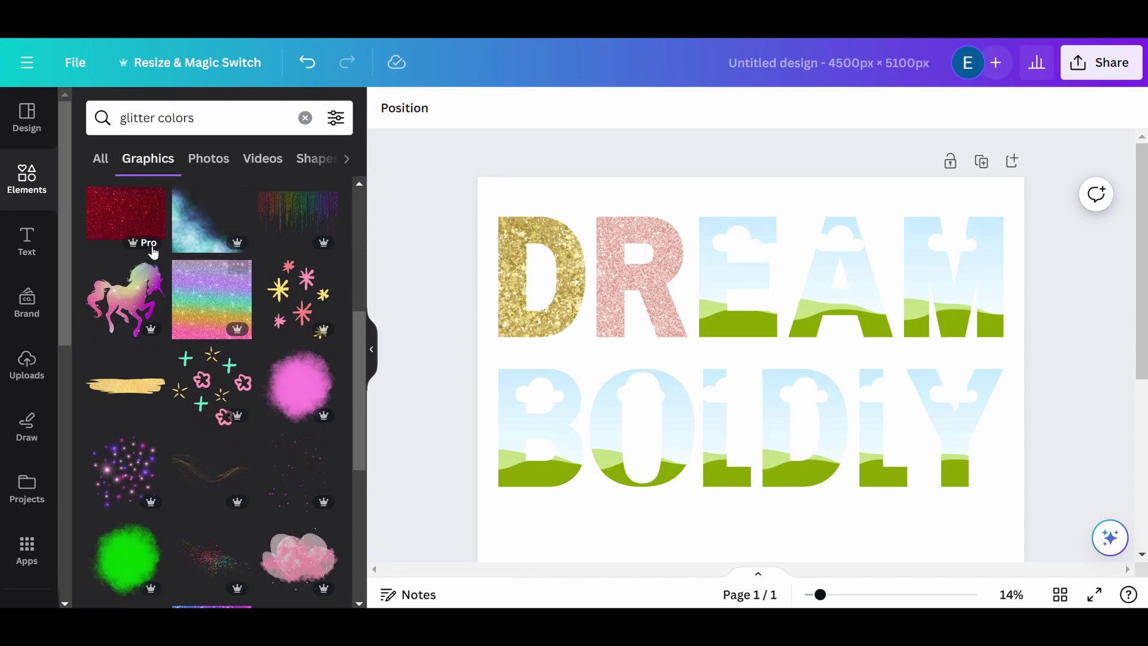
drag(153, 252, 738, 276)
- Fill the A frame with the glitter texture that fades from magenta to turquoise
scroll(191, 439, down, 5)
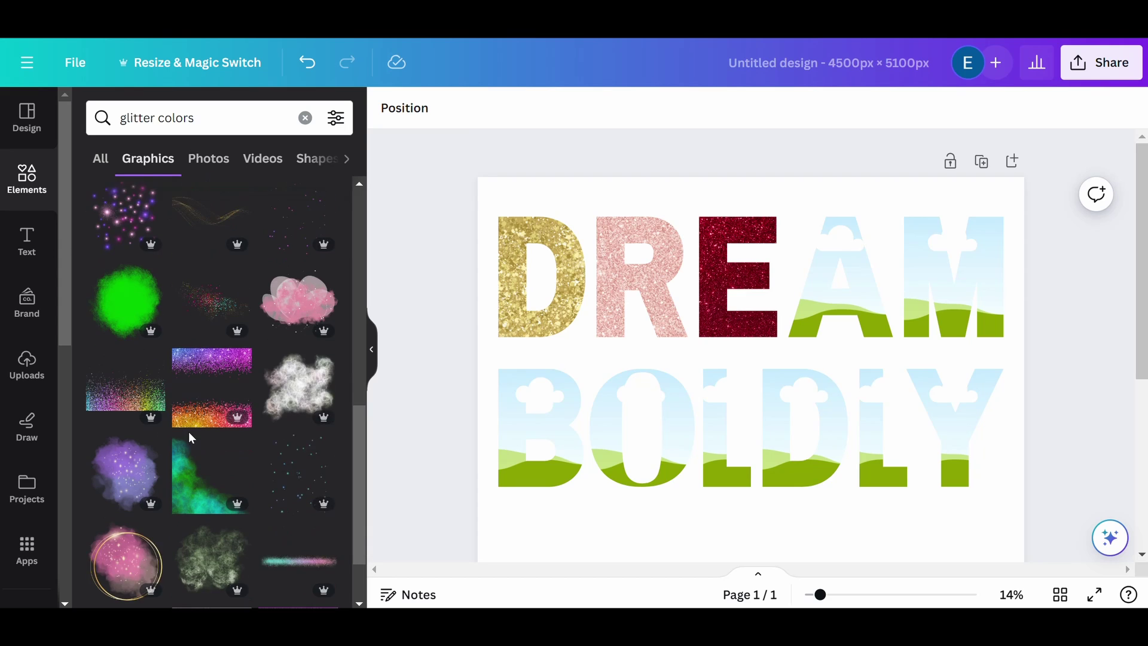
scroll(192, 438, down, 5)
drag(297, 389, 837, 275)
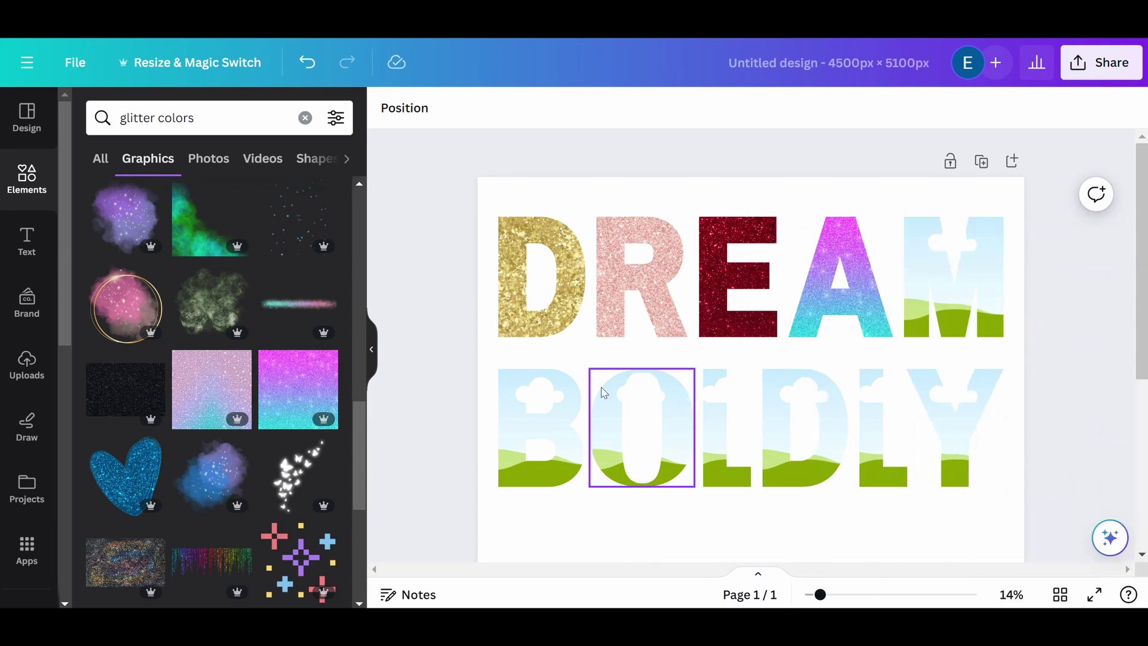
- Search the graphics for "glitter blue" and fill the M frame with the dark blue glitter texture
scroll(257, 377, down, 10)
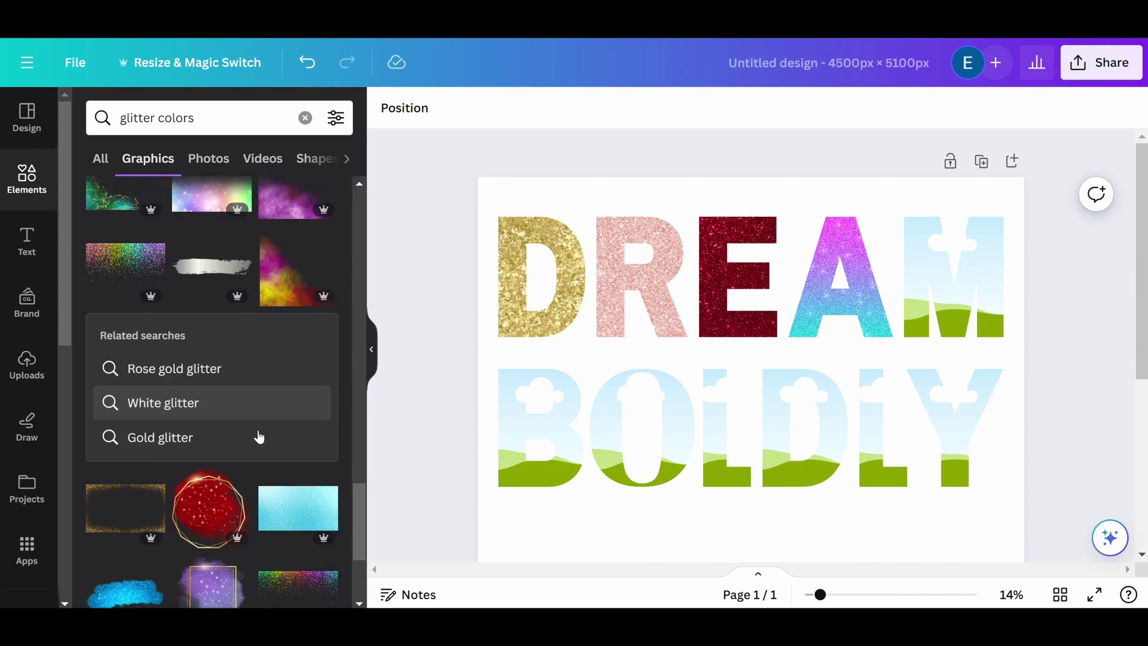
scroll(258, 437, down, 6)
scroll(258, 432, down, 1)
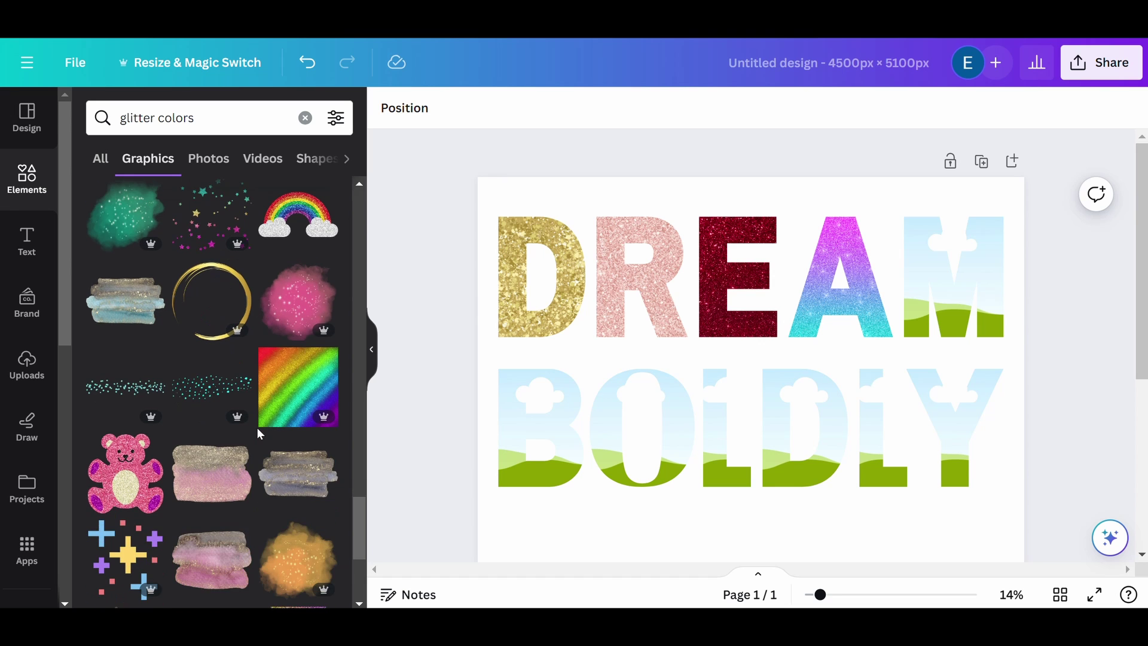
scroll(258, 429, down, 7)
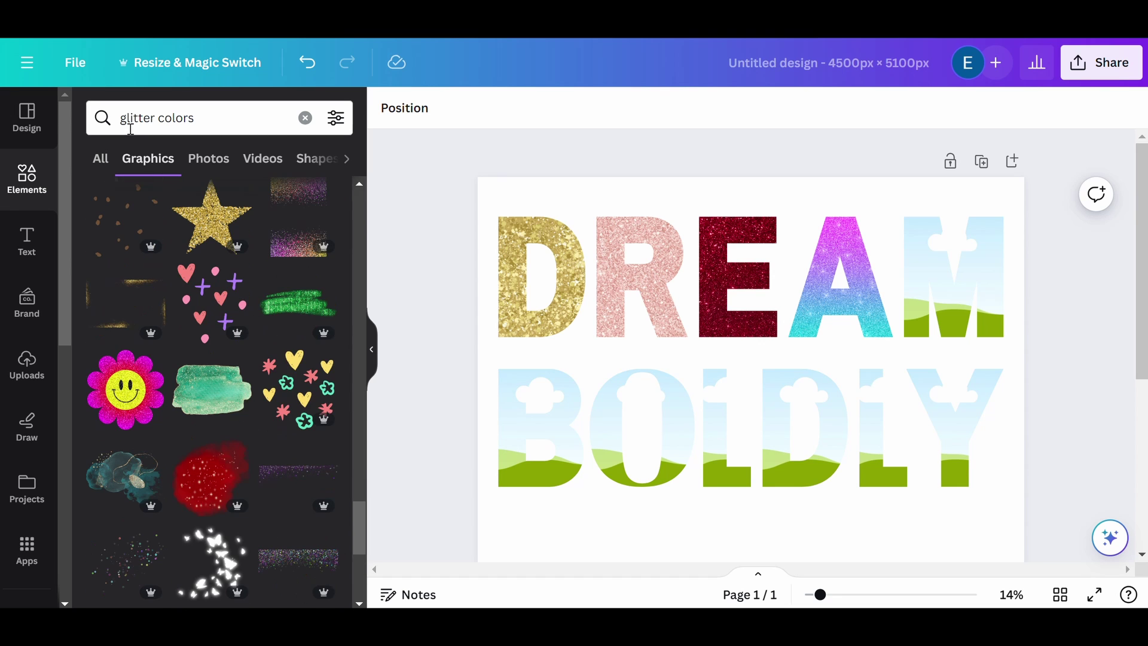
click(166, 118)
key(Escape)
text(bl)
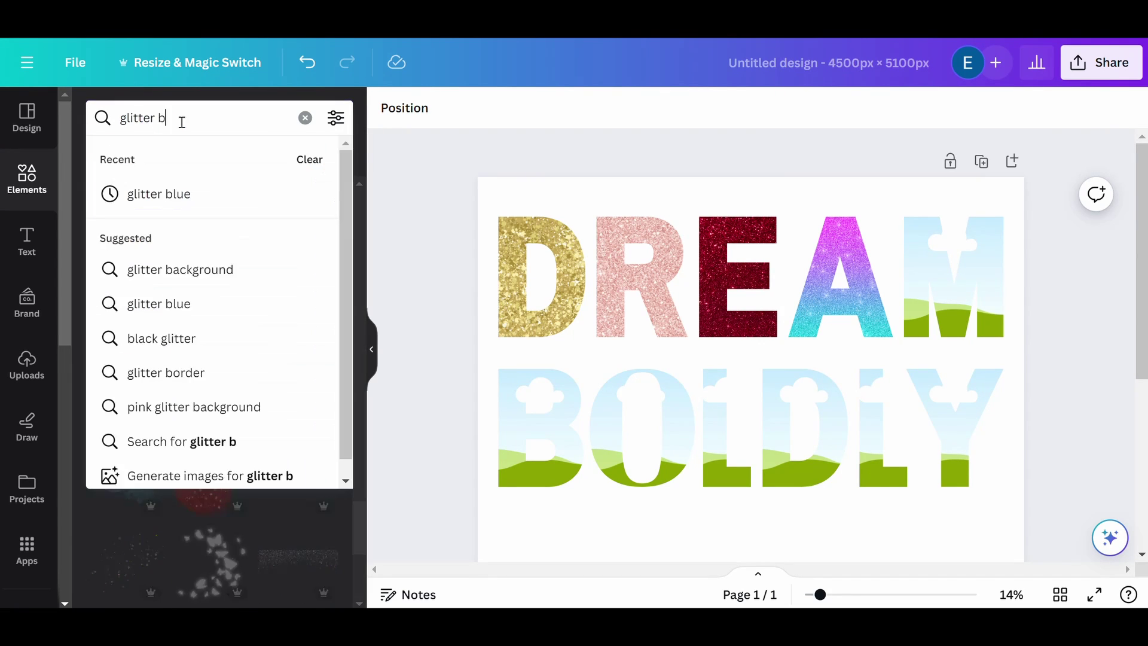
click(147, 190)
drag(299, 284, 915, 290)
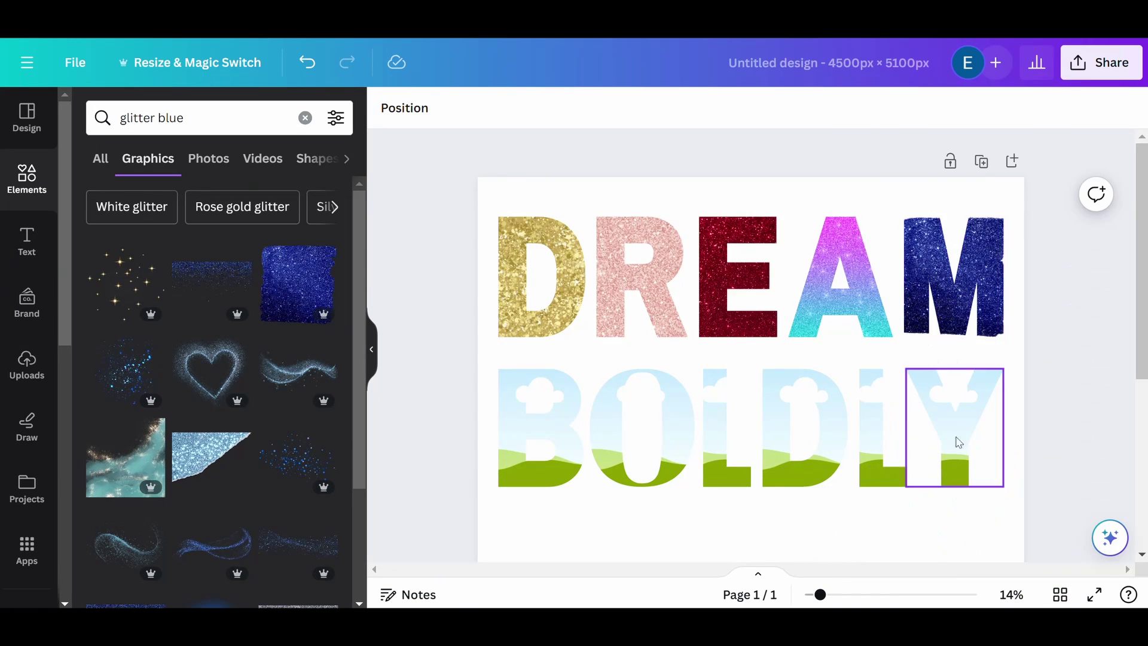
- Fill the B frame of BOLDLY with the medium blue glitter texture
scroll(256, 487, down, 5)
drag(211, 386, 574, 466)
scroll(290, 441, down, 3)
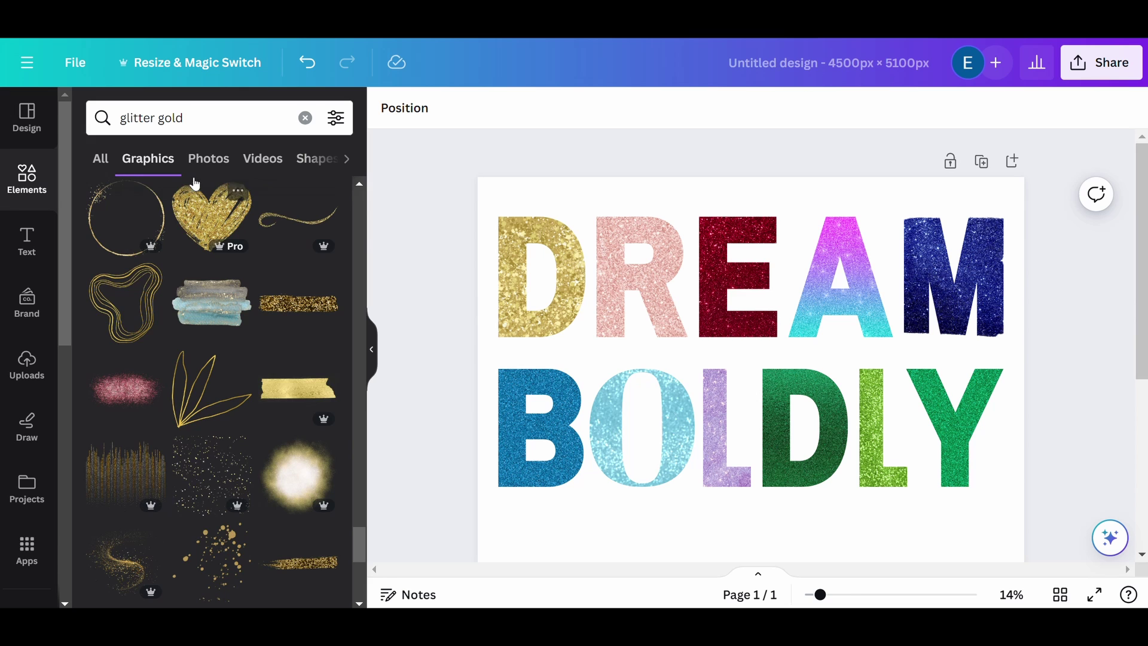
- Search the graphics for "glitter gold light" and fill the R frame with the square pale gold bokeh texture
click(160, 118)
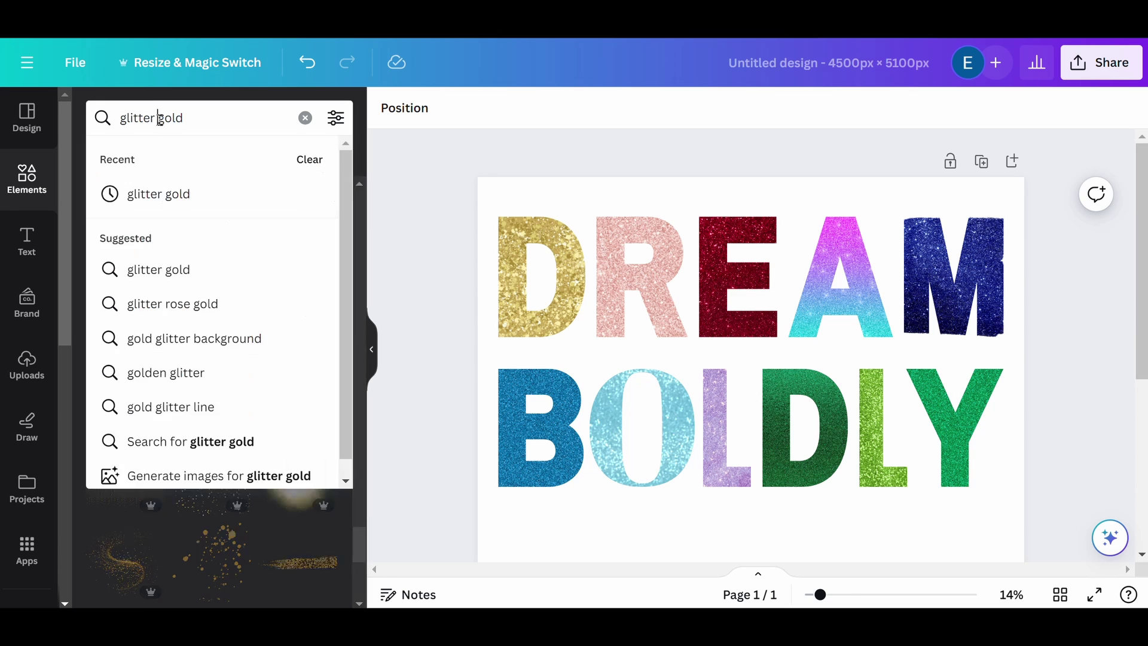
click(205, 118)
text(li)
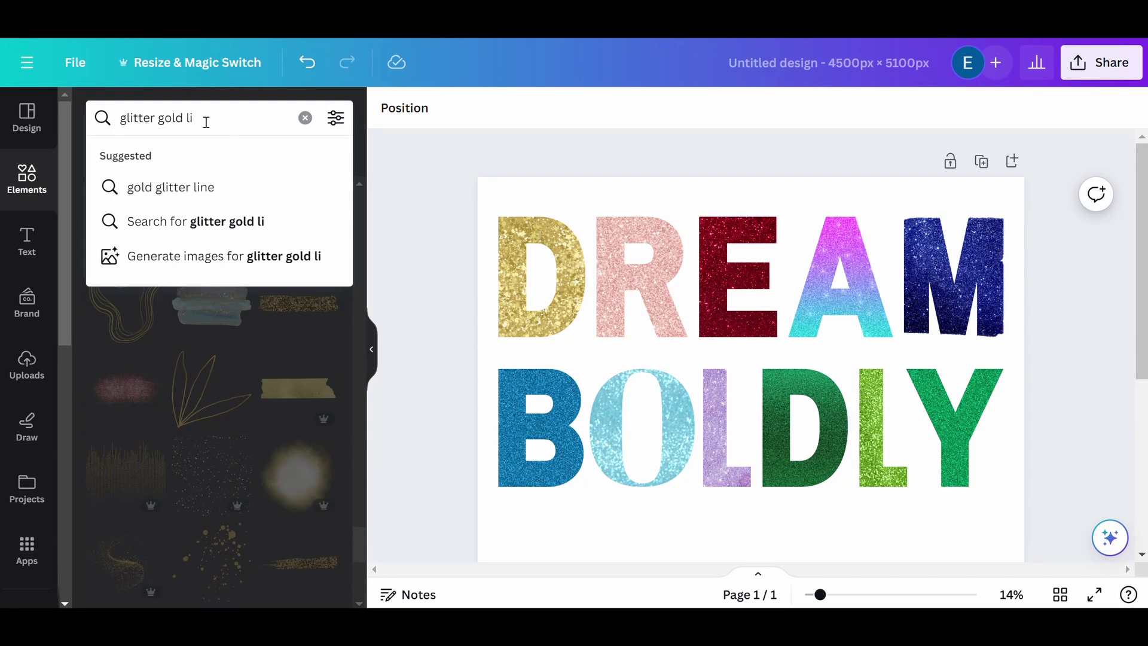
text(ght)
key(Return)
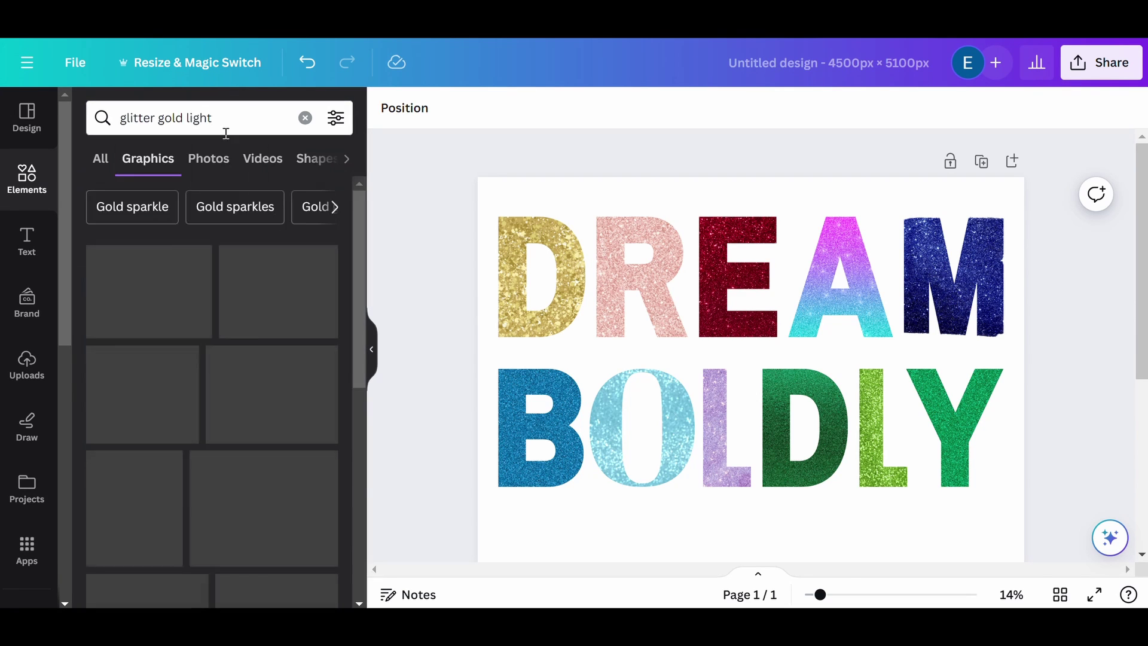
drag(118, 463, 643, 278)
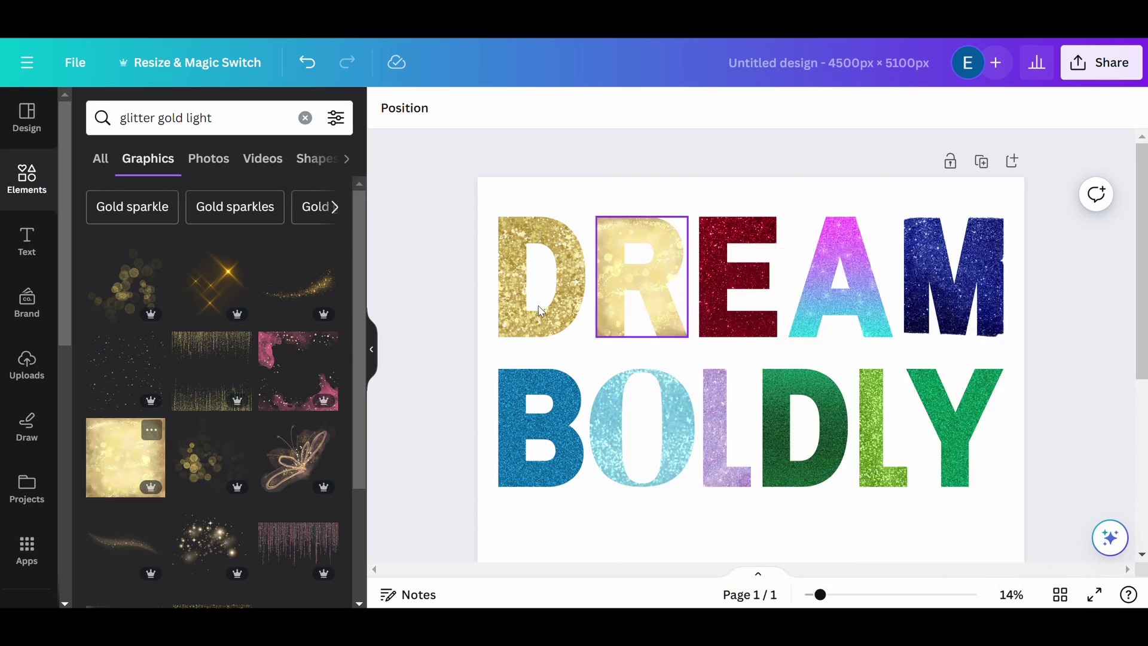
- Fill the E frame of DREAM with the smooth gold gradient texture and try another texture on the O frame of BOLDLY
scroll(256, 413, down, 3)
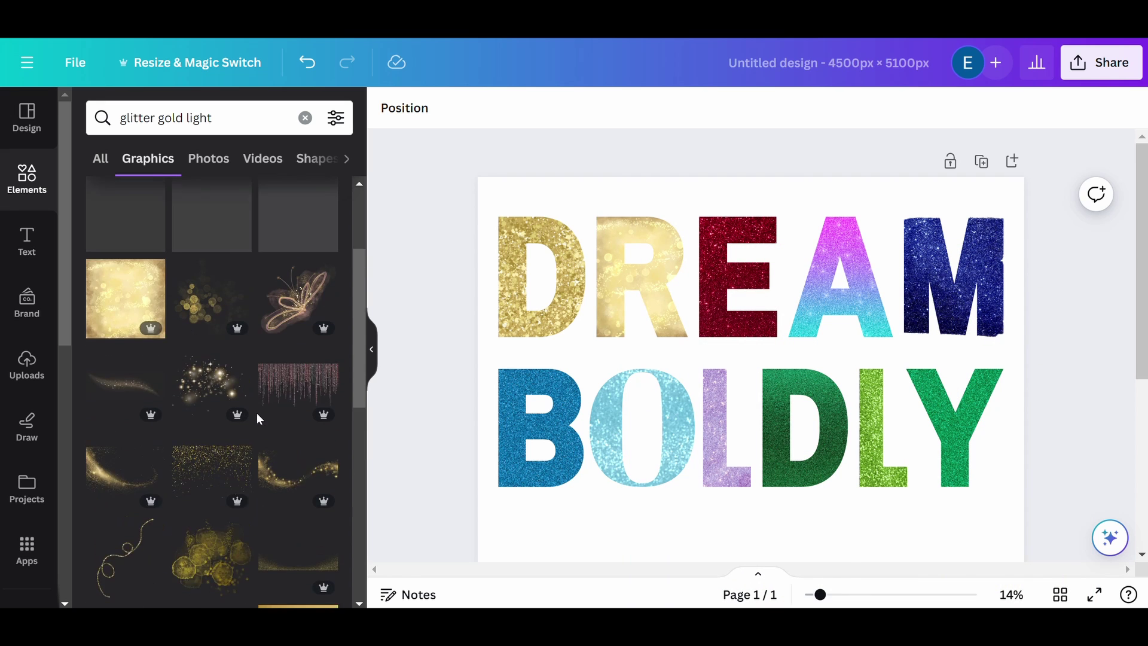
drag(287, 454, 745, 330)
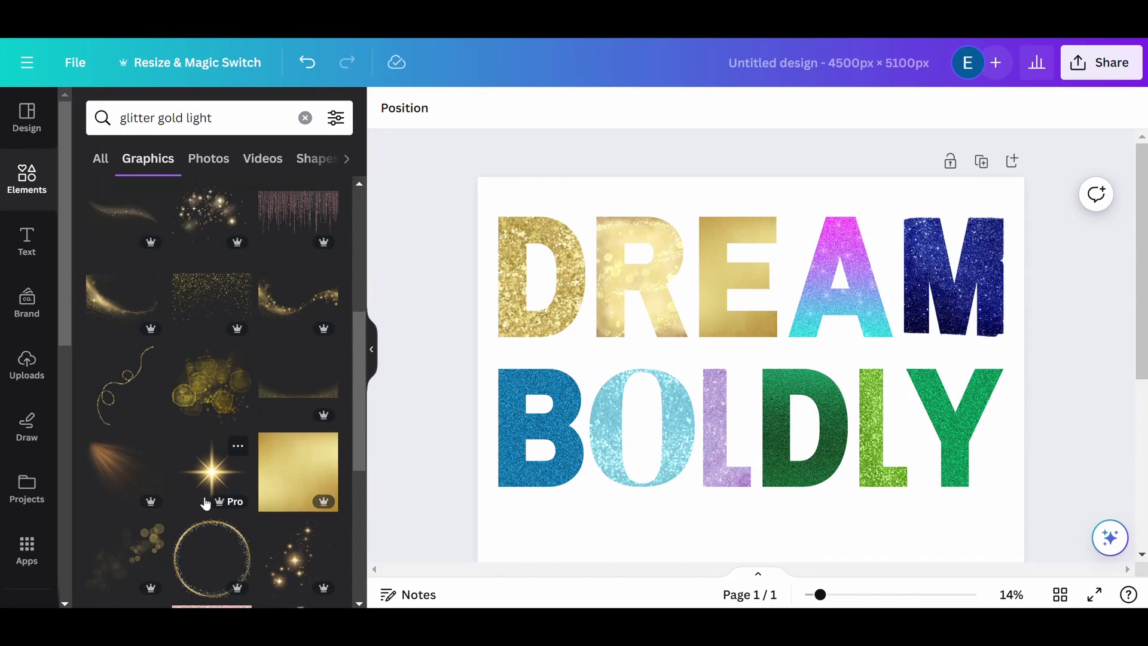
scroll(206, 504, down, 4)
drag(210, 391, 606, 409)
scroll(252, 476, down, 1)
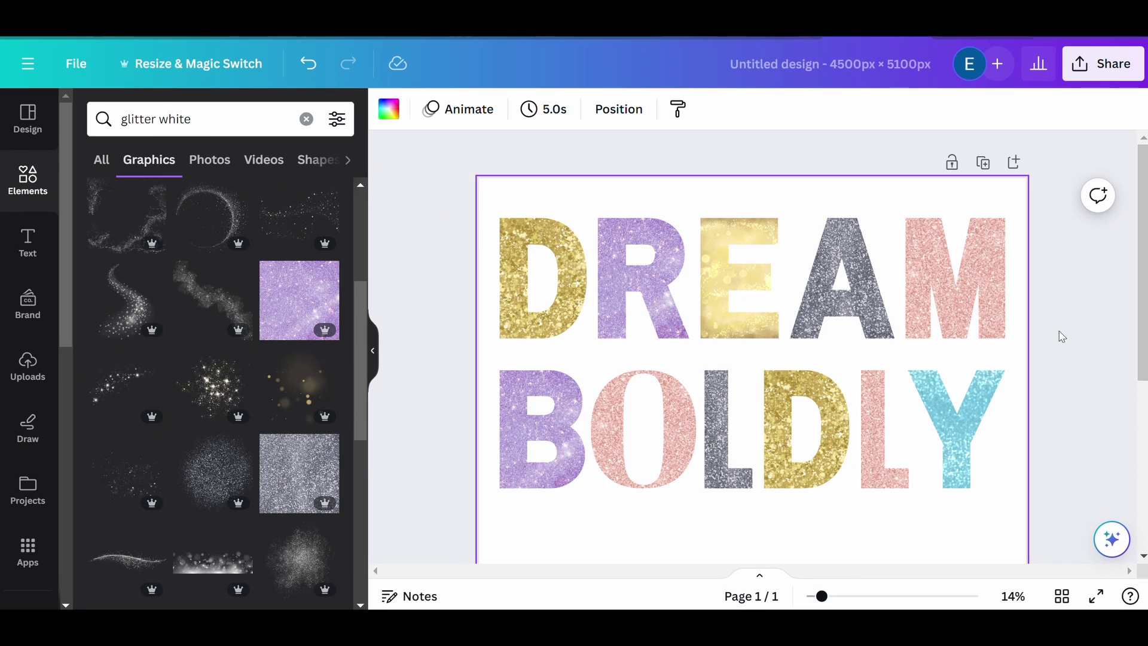
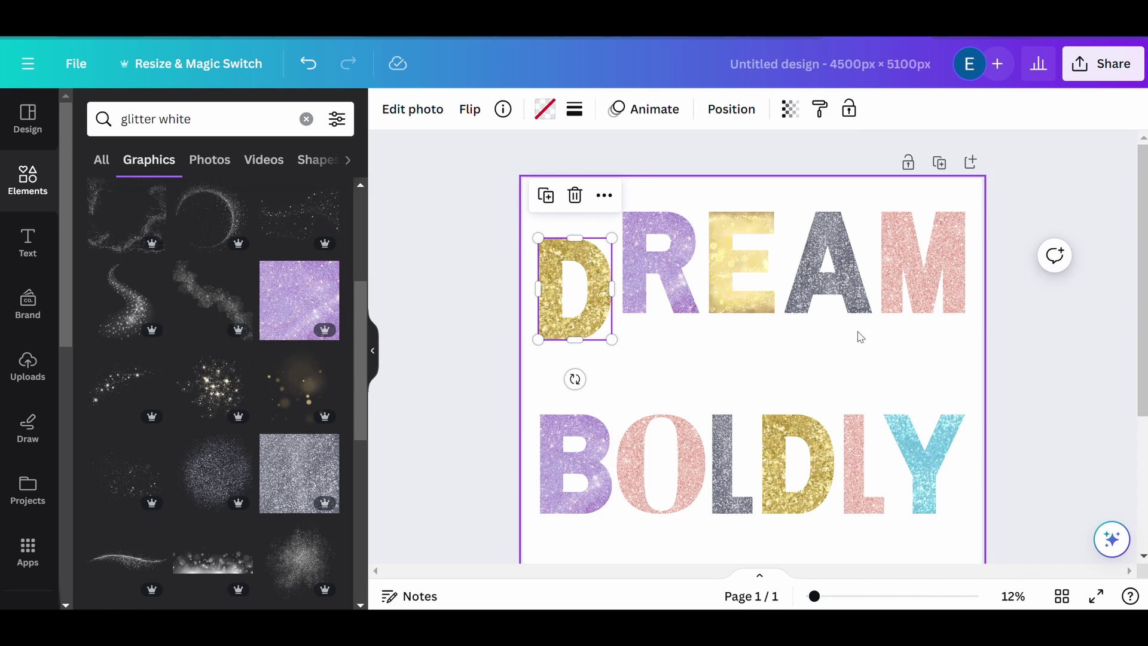
- Lower the M to line up with the D of DREAM, and raise the B and Y of BOLDLY just beneath them
drag(946, 270, 942, 300)
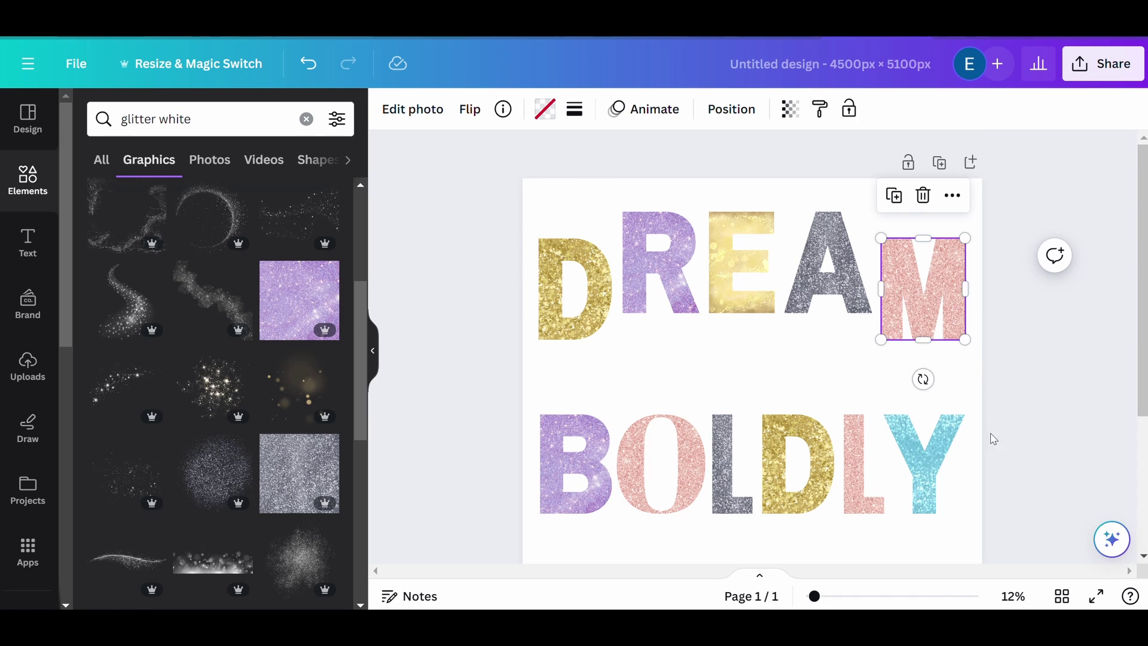
click(1018, 413)
drag(550, 488, 556, 423)
drag(918, 472, 913, 420)
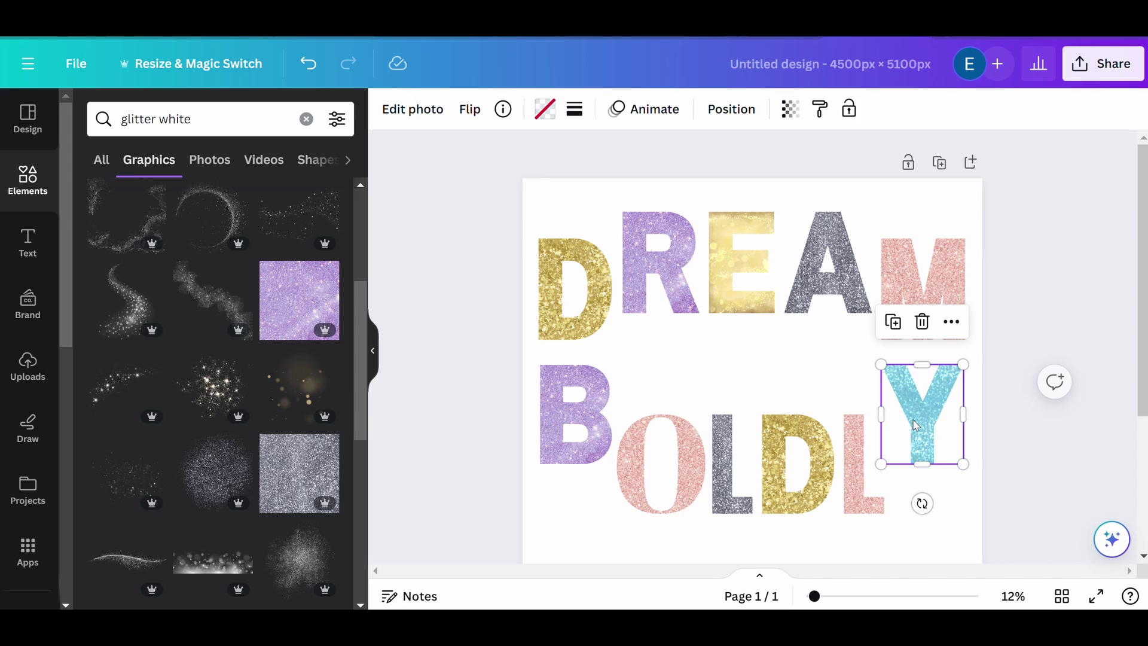
click(1039, 300)
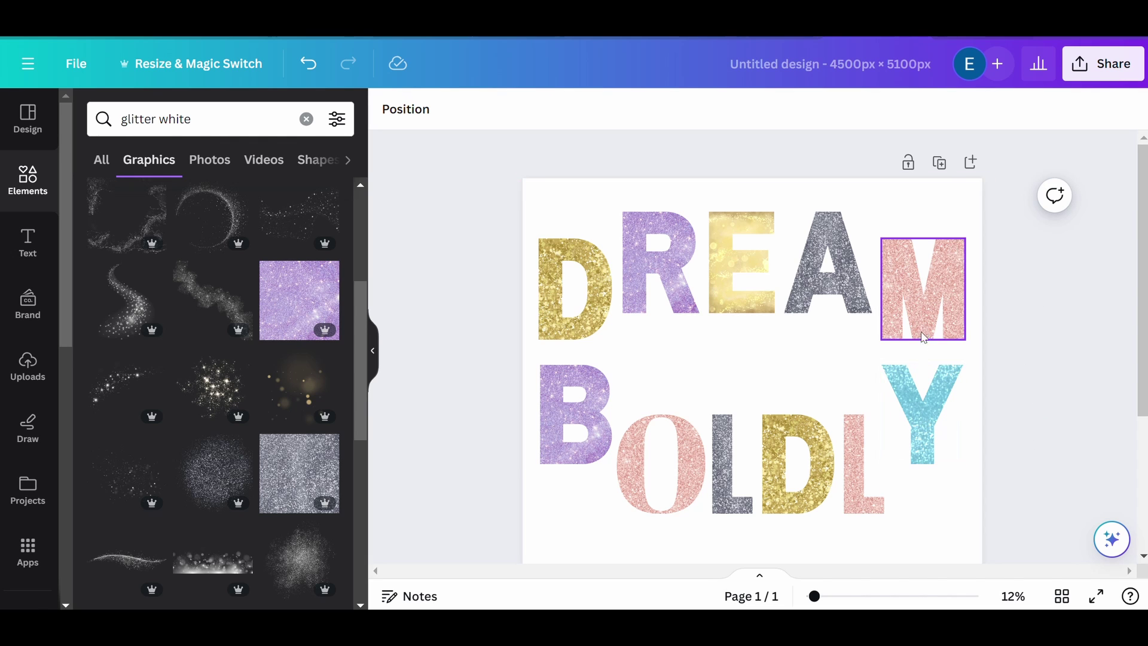
- Even out the spacing of the L, D and second L between the O and the Y of BOLDLY
click(867, 453)
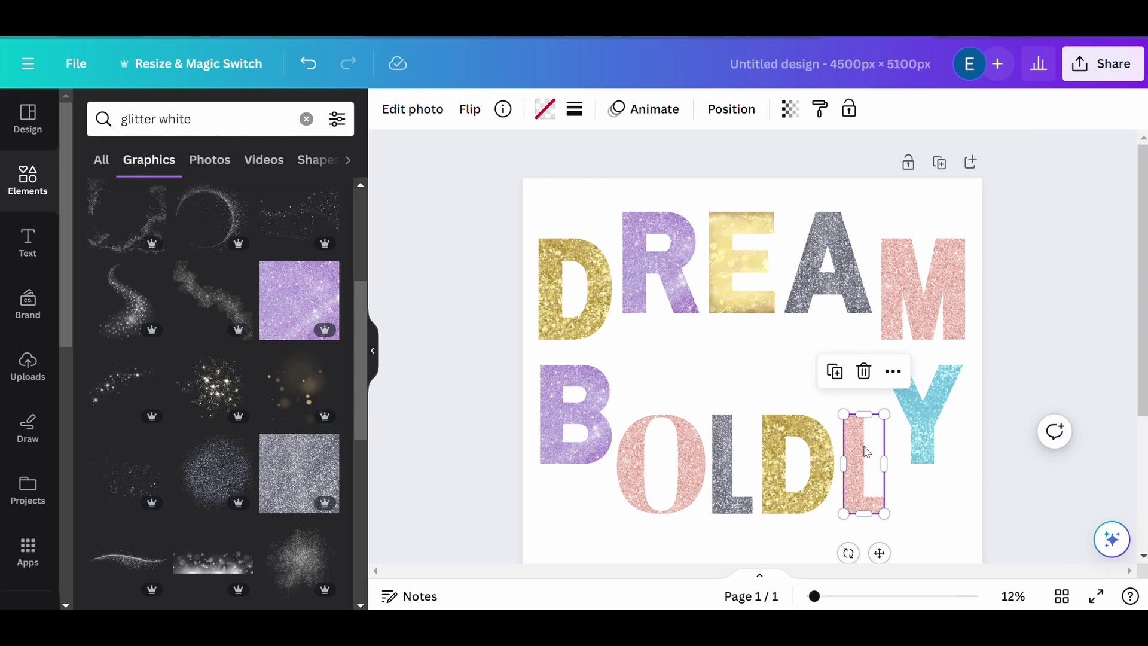
drag(870, 453, 832, 463)
click(826, 465)
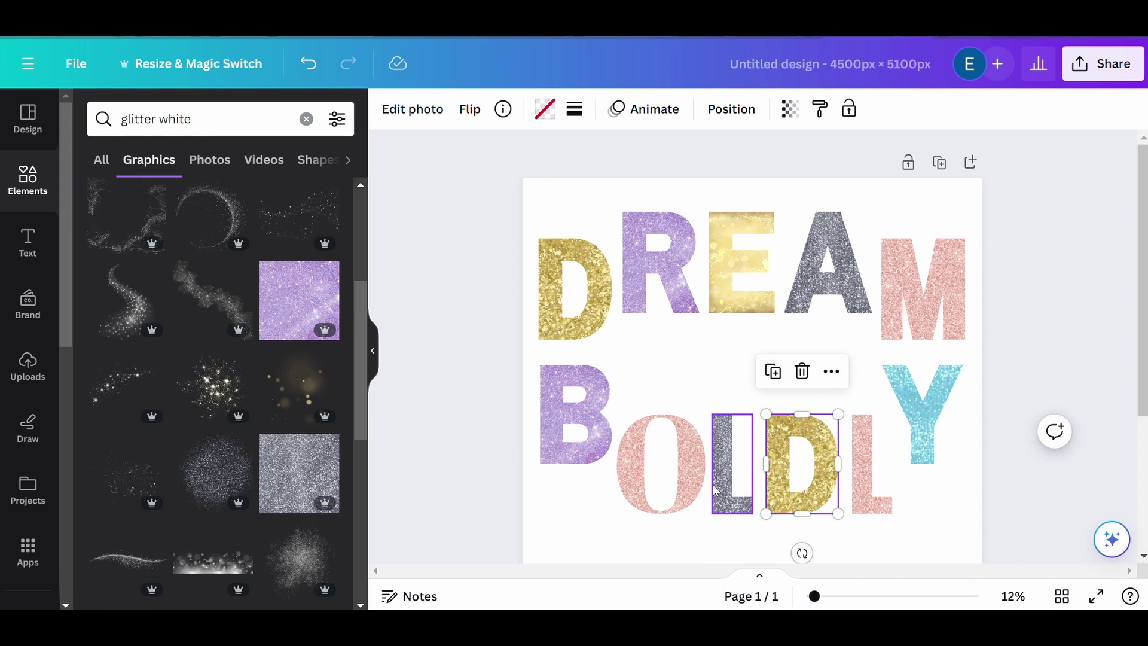
drag(716, 486, 682, 500)
click(967, 471)
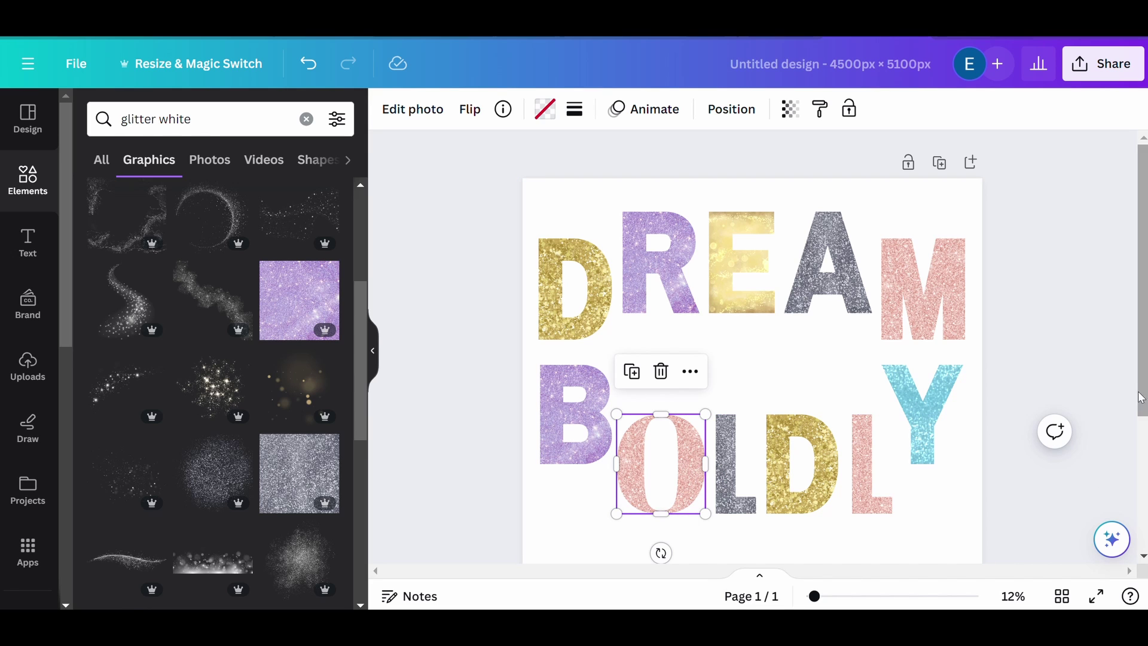
click(1087, 311)
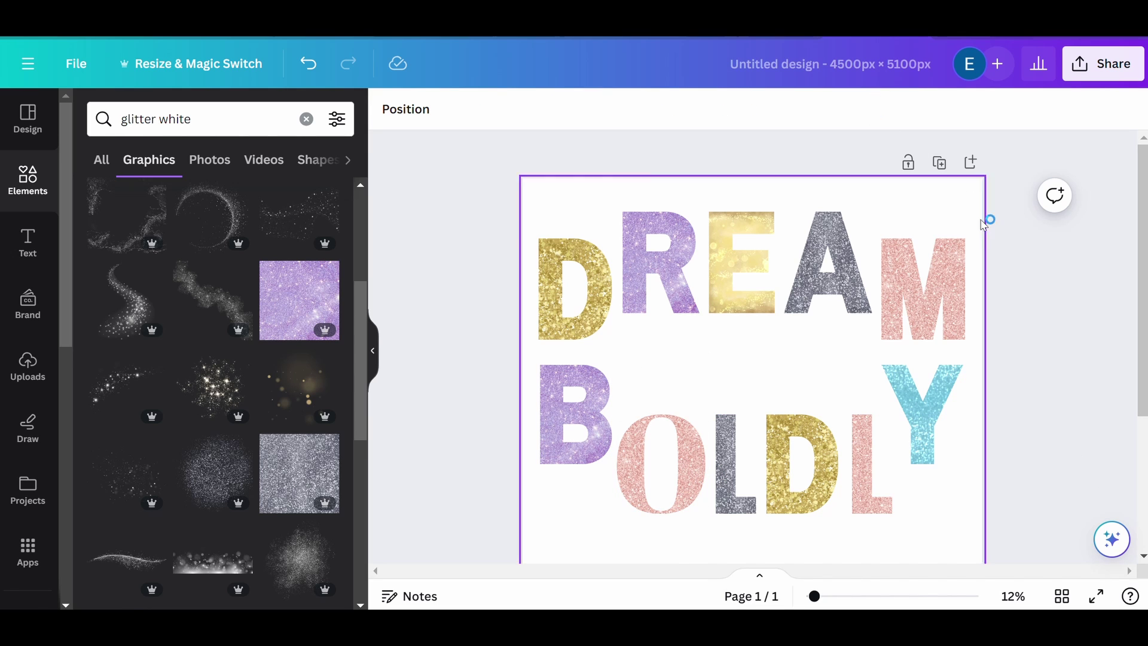
scroll(1086, 393, down, 3)
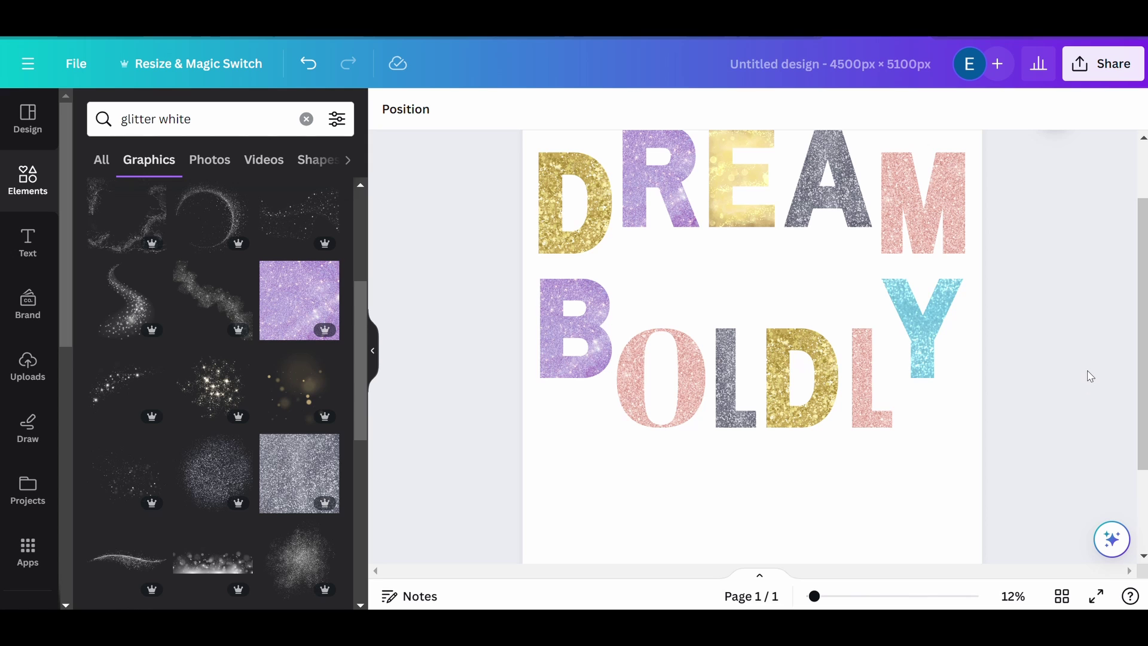
scroll(1091, 372, up, 3)
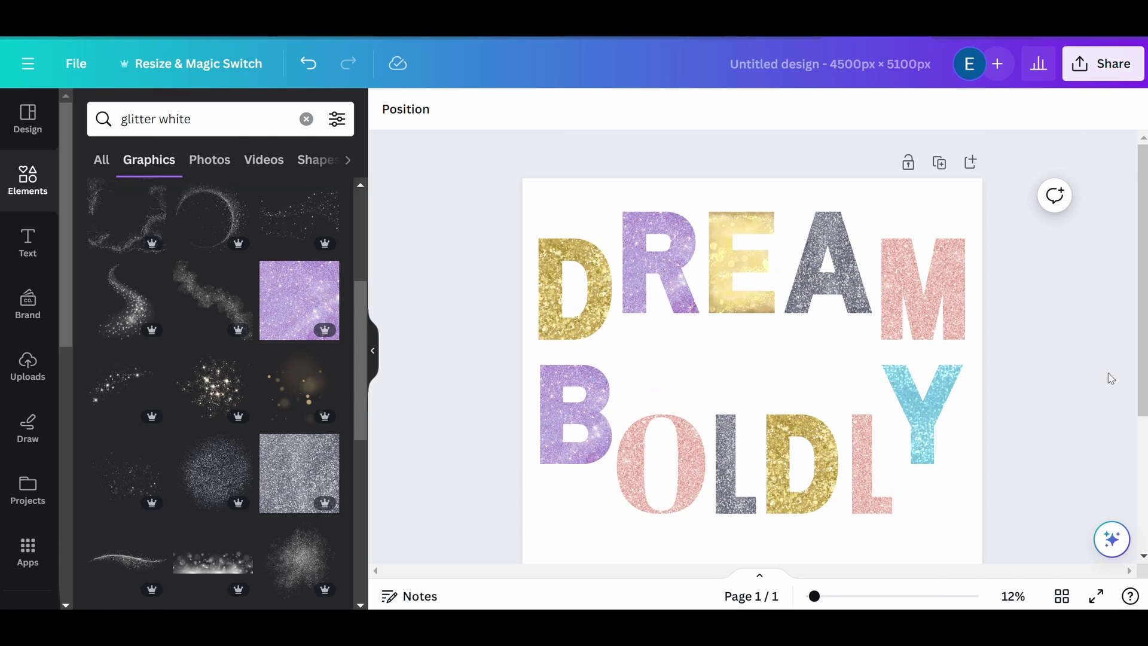
scroll(1059, 378, down, 3)
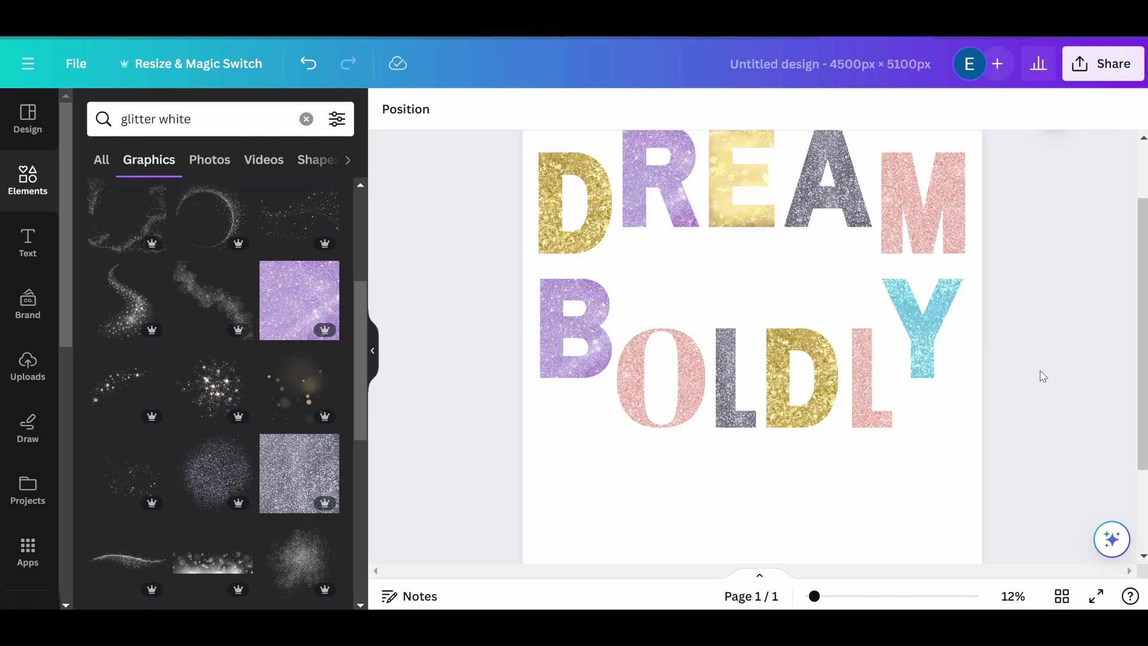
scroll(1044, 376, up, 3)
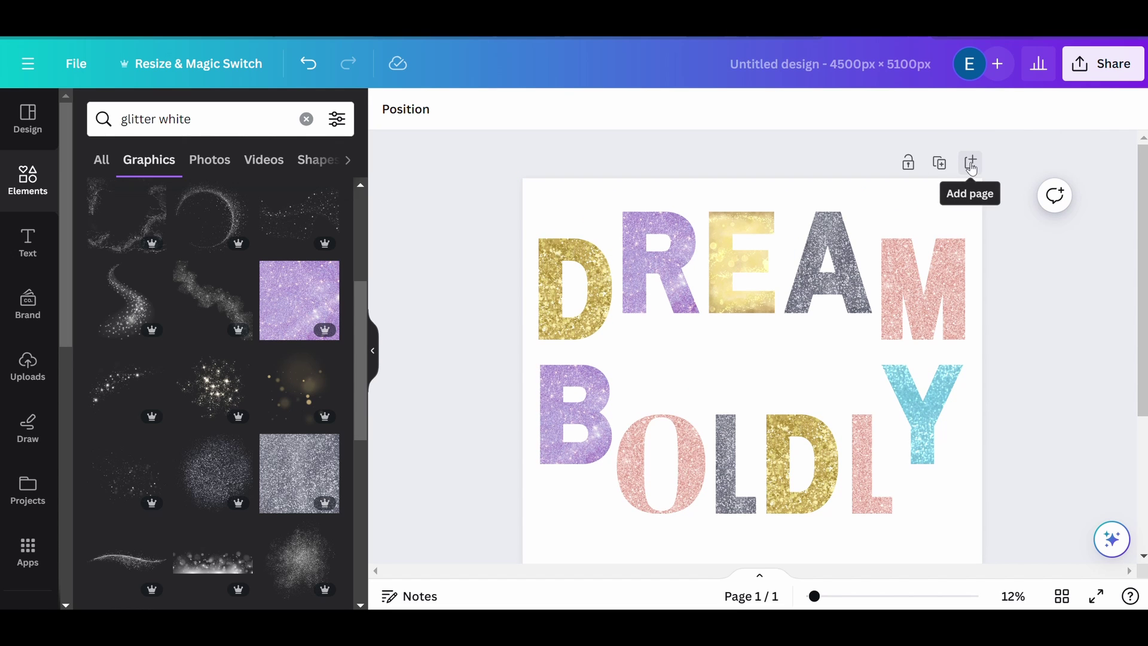
- Add a blank page after the DREAM BOLDLY page and paste the copied INKCOUTURE DESIGN logo group onto it
click(971, 164)
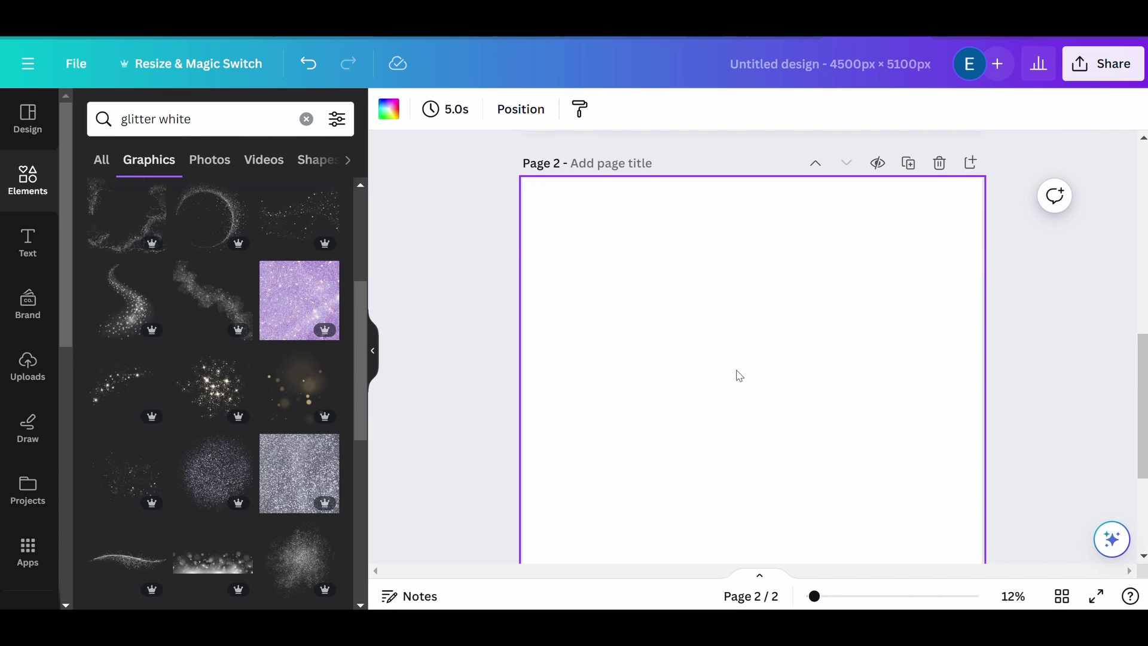
key(ctrl+v)
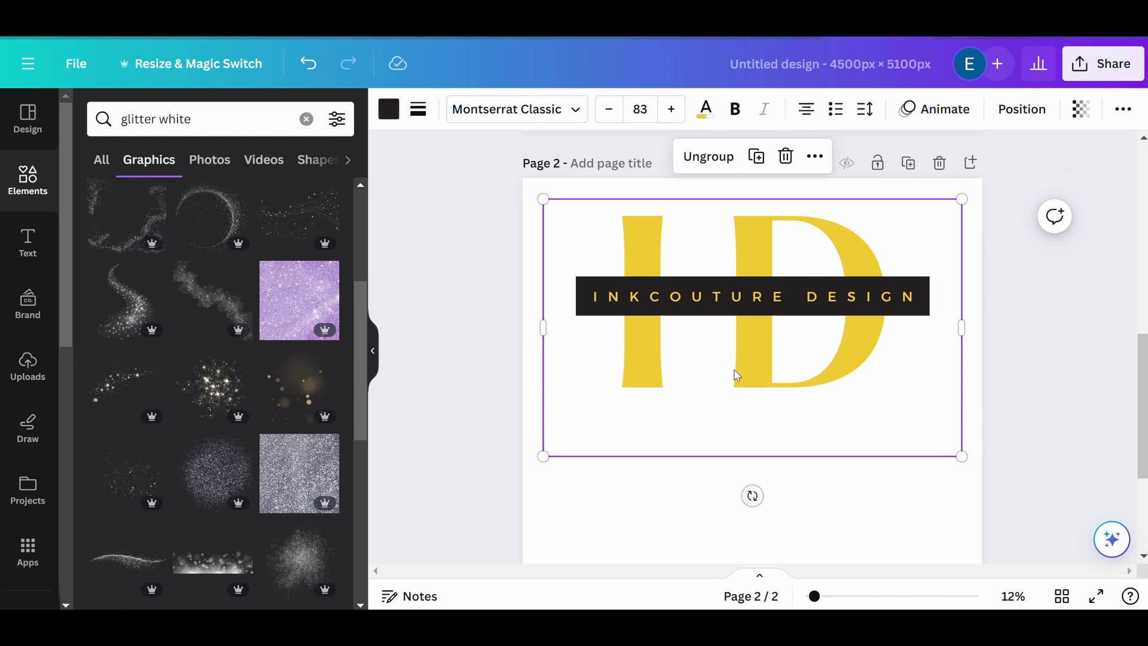
scroll(986, 418, up, 3)
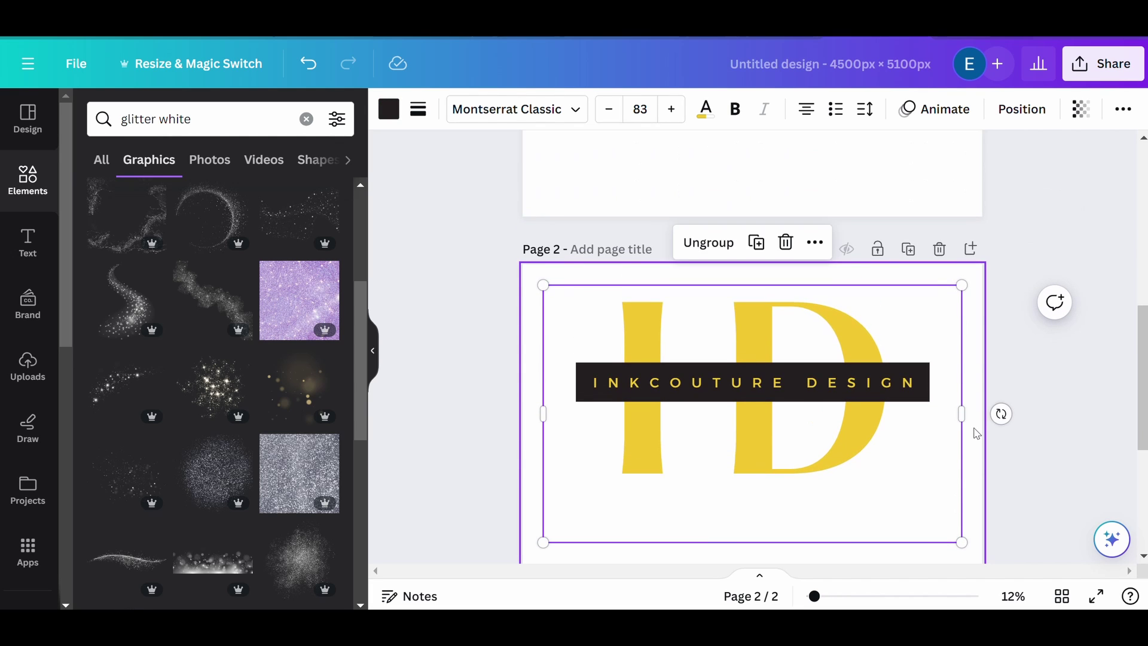
- Enlarge the logo group so its bounding box extends slightly past both sides of the page
scroll(951, 424, down, 3)
drag(543, 456, 530, 509)
drag(962, 477, 998, 506)
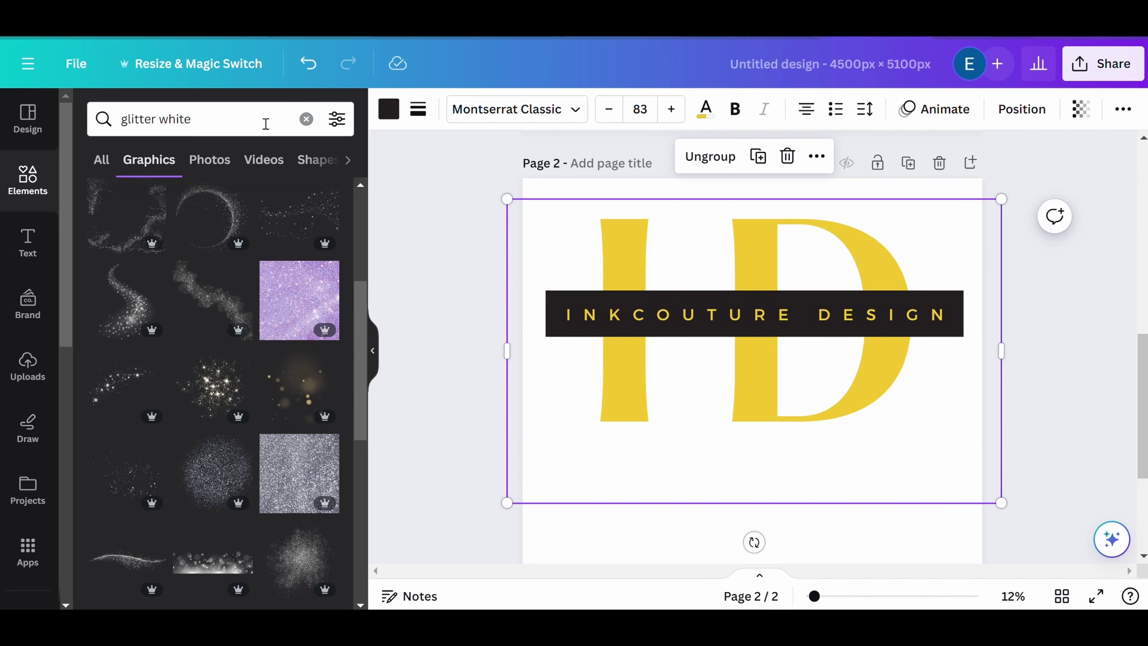
- Place the D letter frame from the recently used elements over the logo's yellow D and scale it to about the same height
click(306, 119)
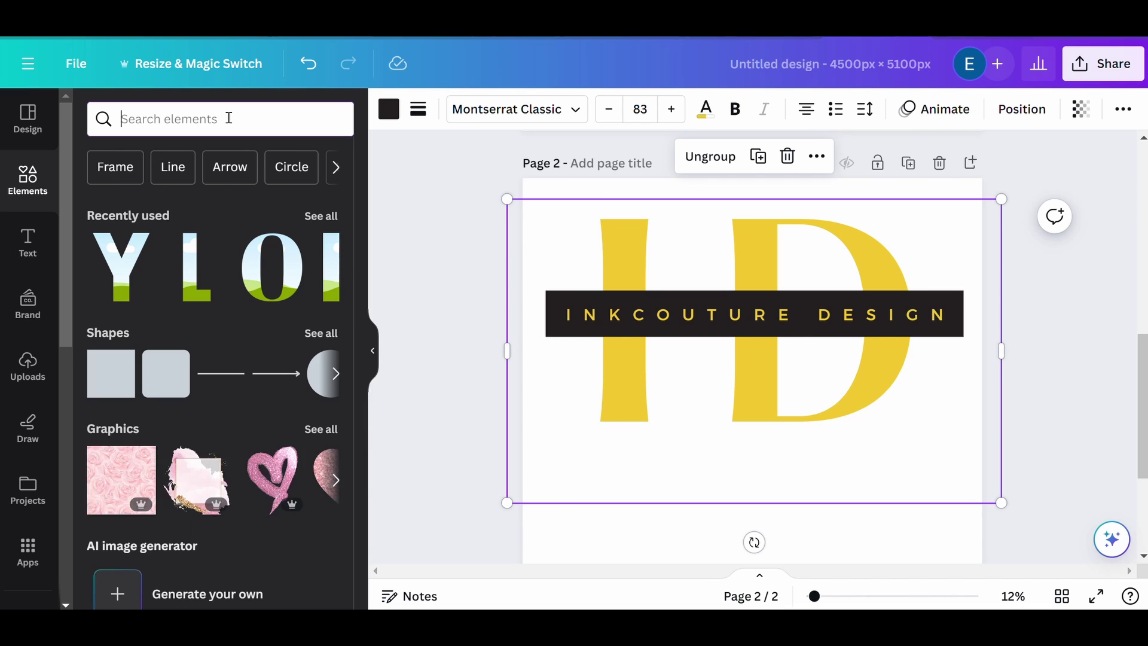
click(318, 216)
scroll(207, 299, down, 4)
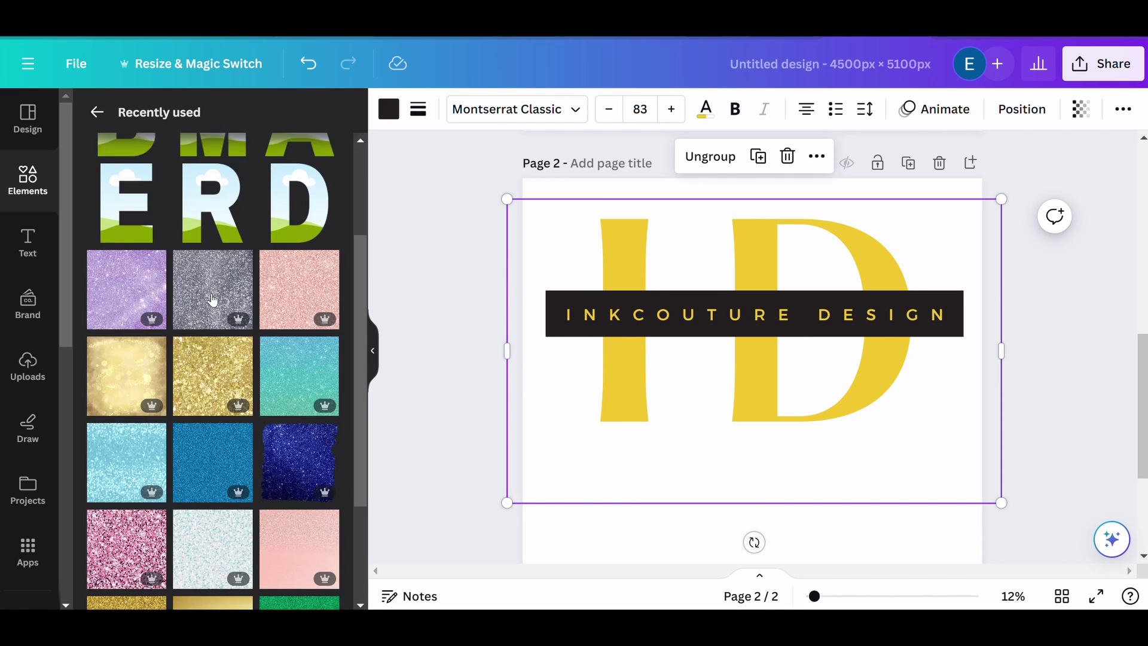
scroll(207, 299, up, 4)
scroll(206, 300, down, 5)
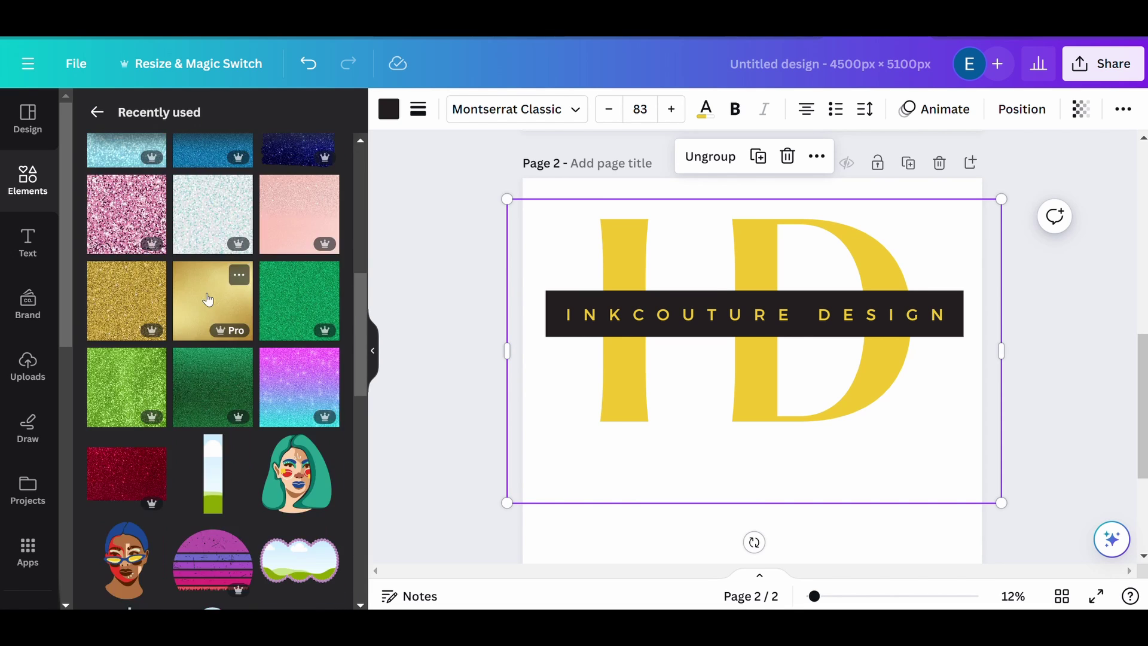
scroll(213, 311, up, 5)
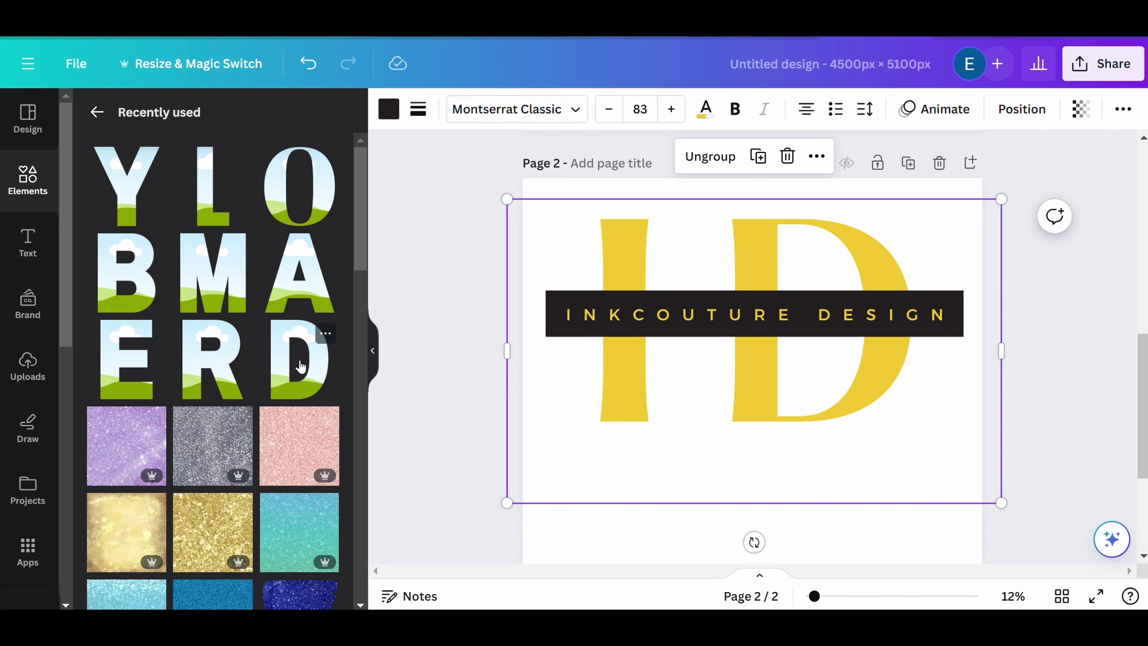
drag(301, 366, 827, 315)
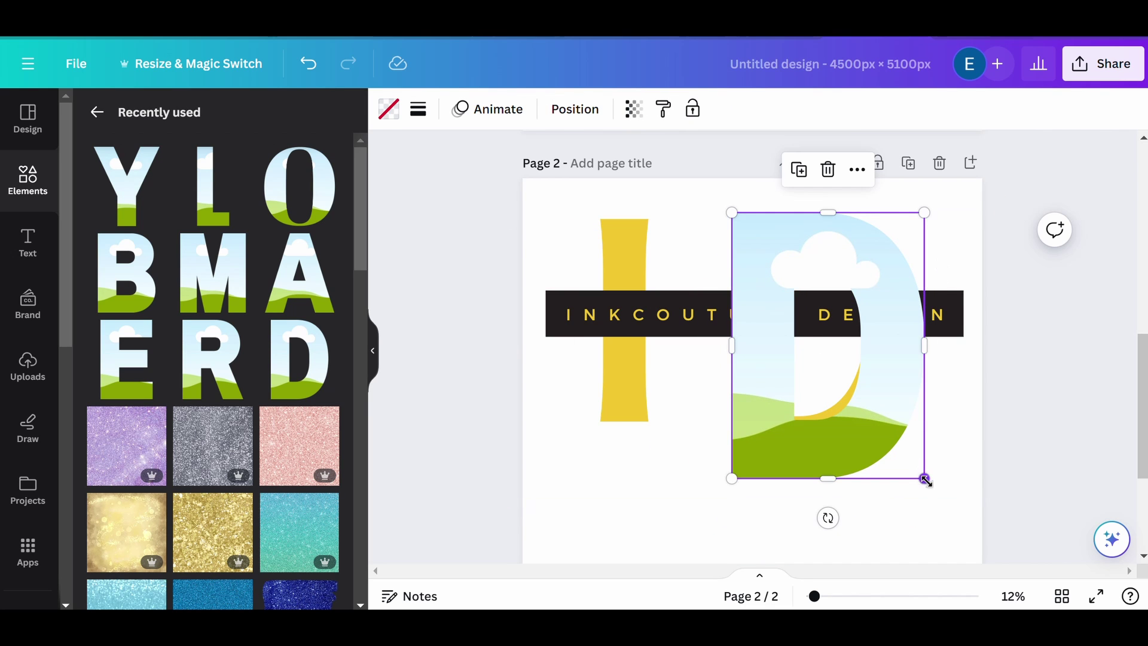
drag(925, 479, 909, 415)
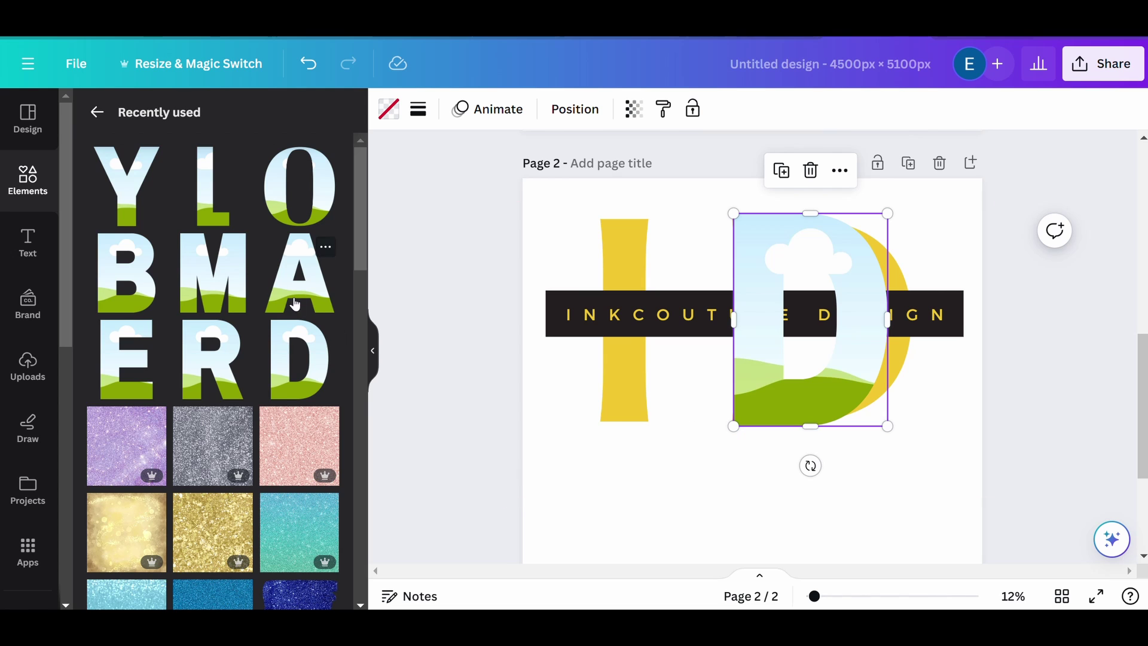
- Search the elements for "letter frames" and show all matching frames
click(97, 112)
click(180, 118)
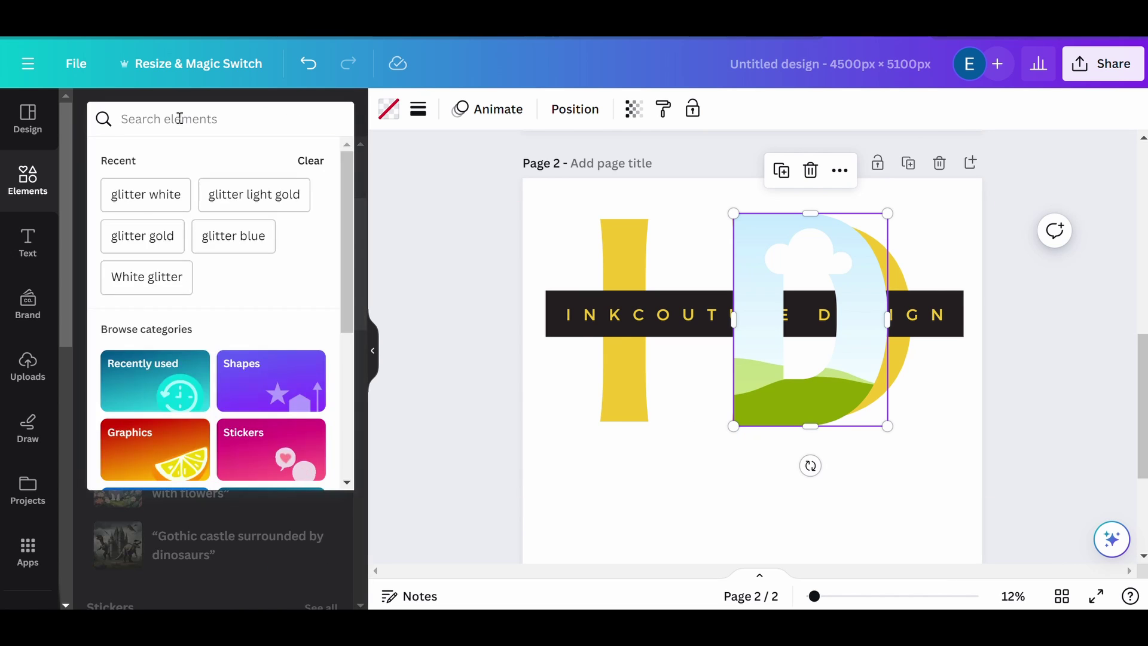
text(e)
key(BackSpace)
text(fr)
click(188, 197)
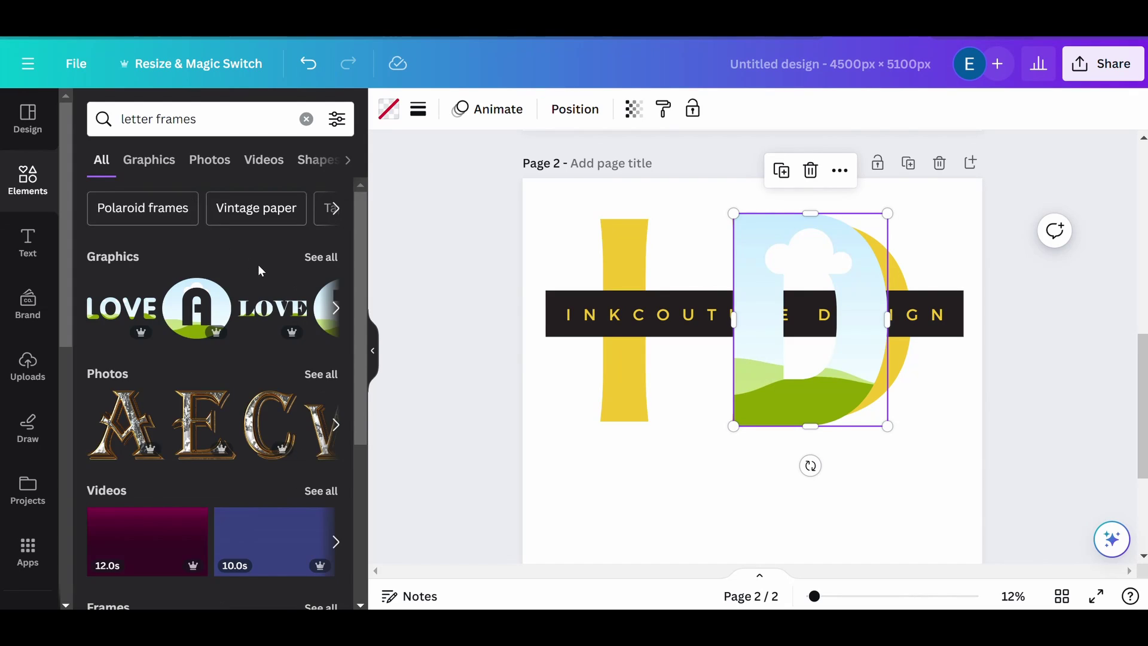
scroll(239, 266, down, 4)
click(322, 350)
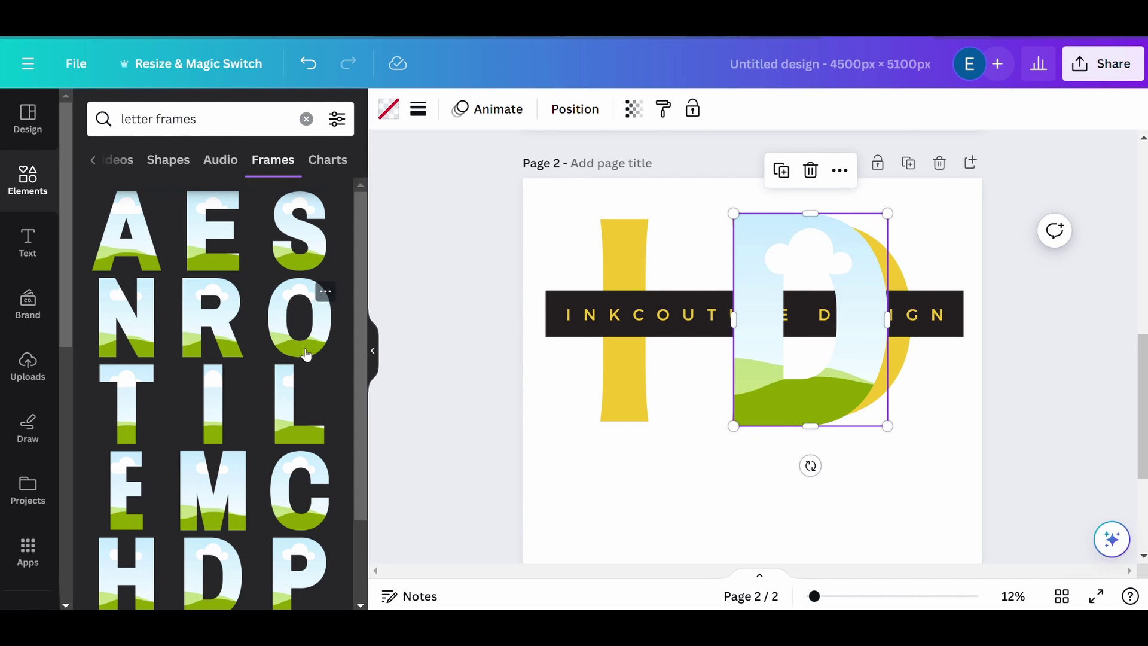
- Add the I letter frame, place it over the logo's yellow I and scale it to about the same height
click(213, 402)
drag(751, 394, 634, 318)
drag(664, 483, 651, 426)
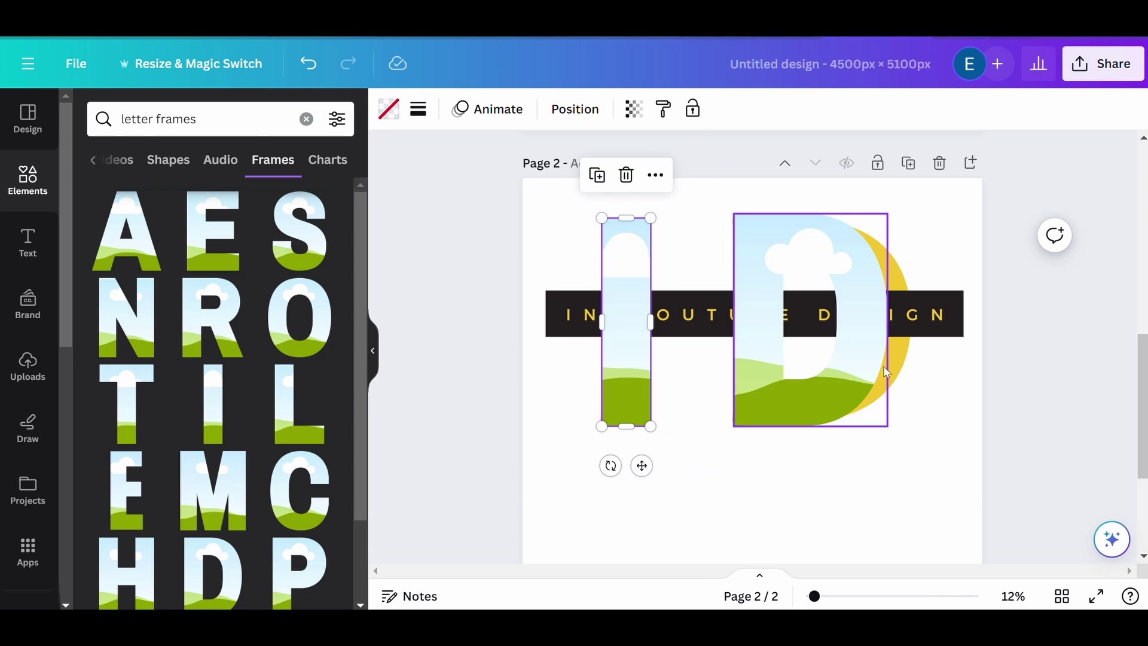
- Duplicate the I frame, rotate the copy horizontally and stretch it along the logo's black banner
drag(628, 347, 681, 391)
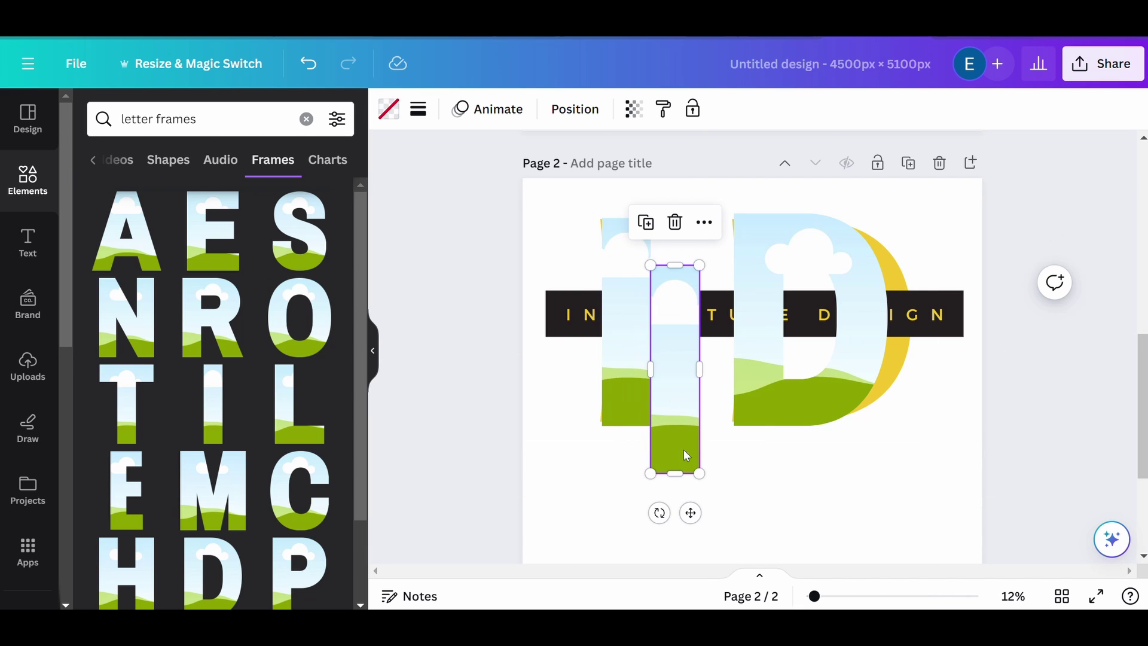
drag(664, 513, 747, 389)
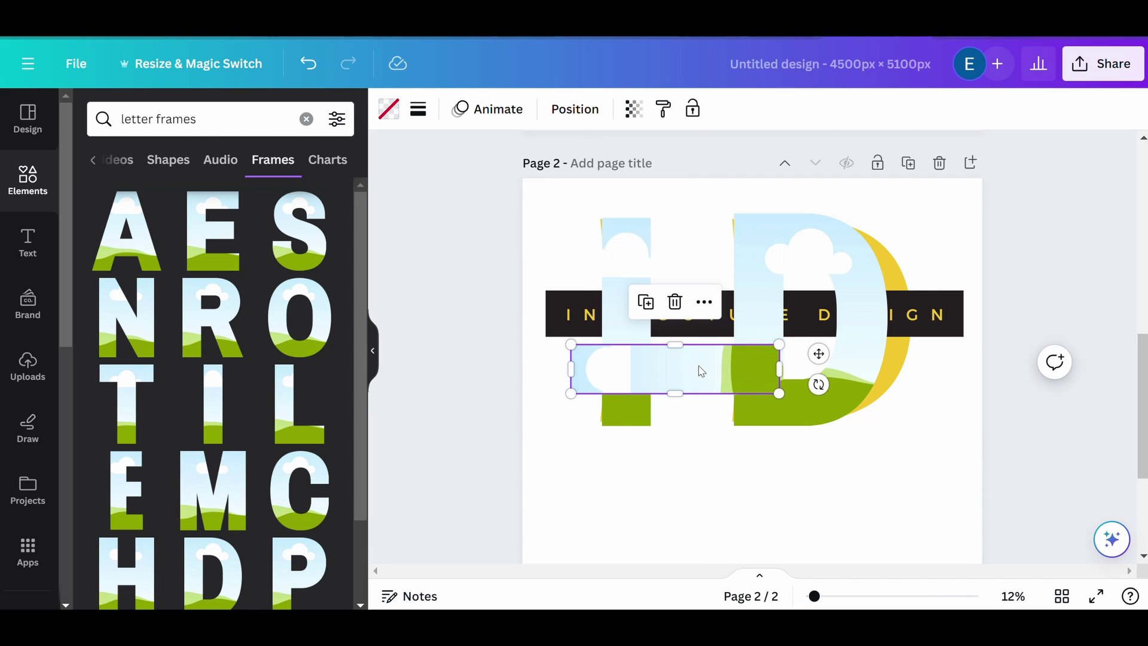
drag(697, 361, 672, 303)
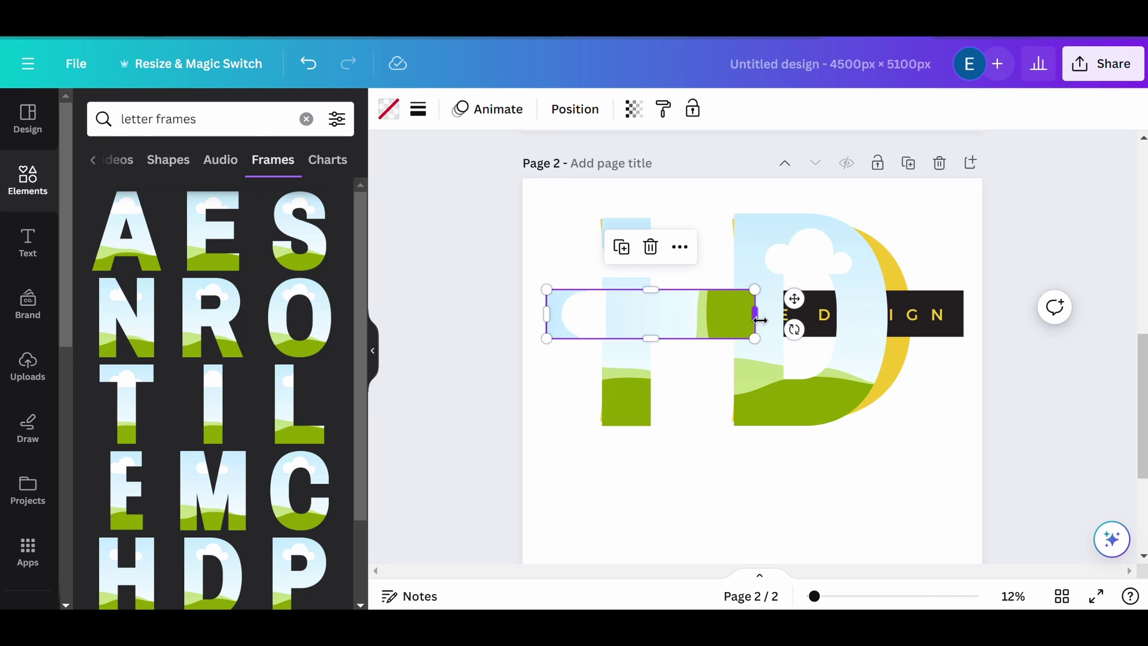
drag(755, 314, 945, 306)
drag(741, 336, 741, 337)
- Move the original logo group down so it sits below the I and D letter frames
drag(960, 327, 958, 510)
click(901, 325)
drag(898, 325, 896, 319)
click(740, 503)
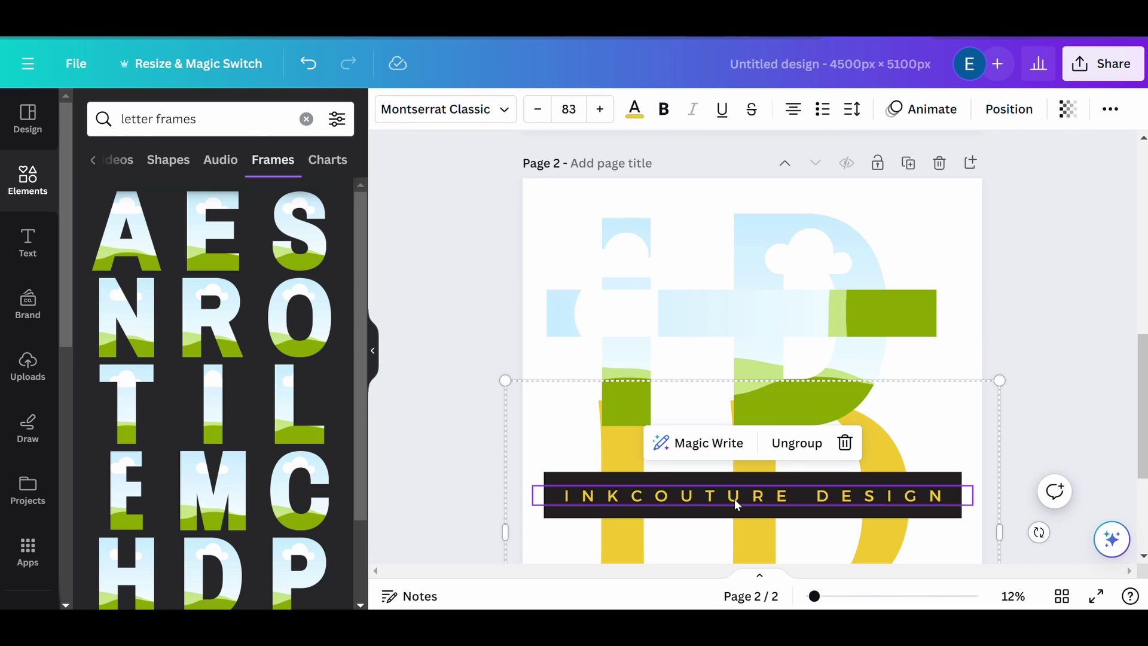
drag(737, 506, 738, 528)
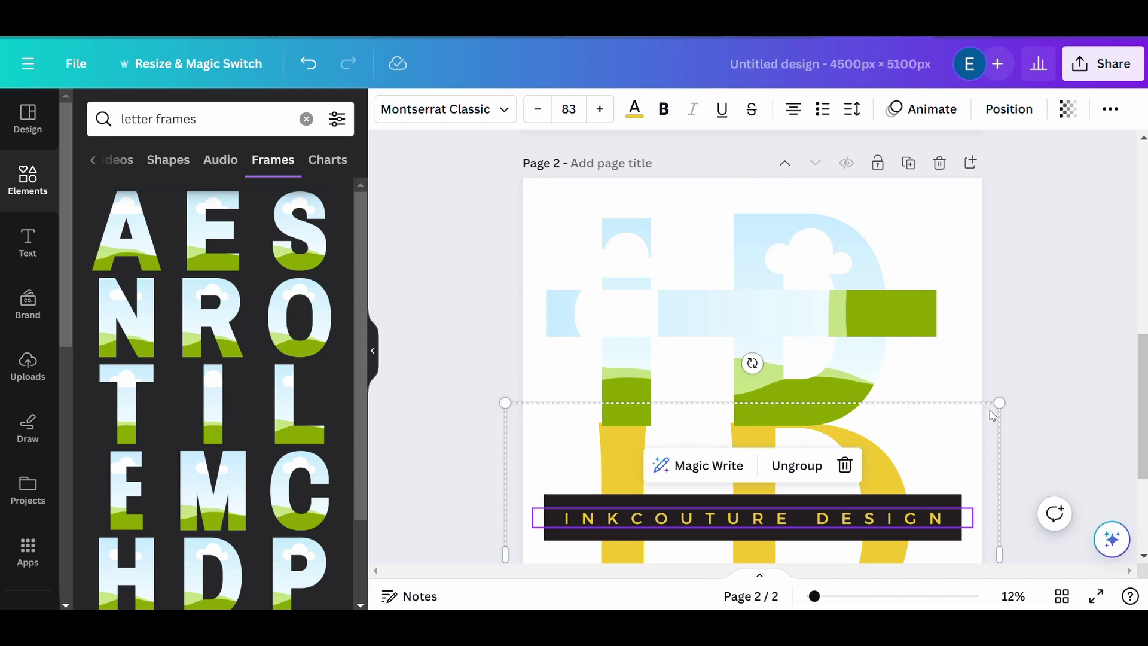
- Fill the D frame with gold glitter, the I frame with silver glitter and the horizontal bar with pink glitter from the recently used elements
click(629, 239)
click(306, 119)
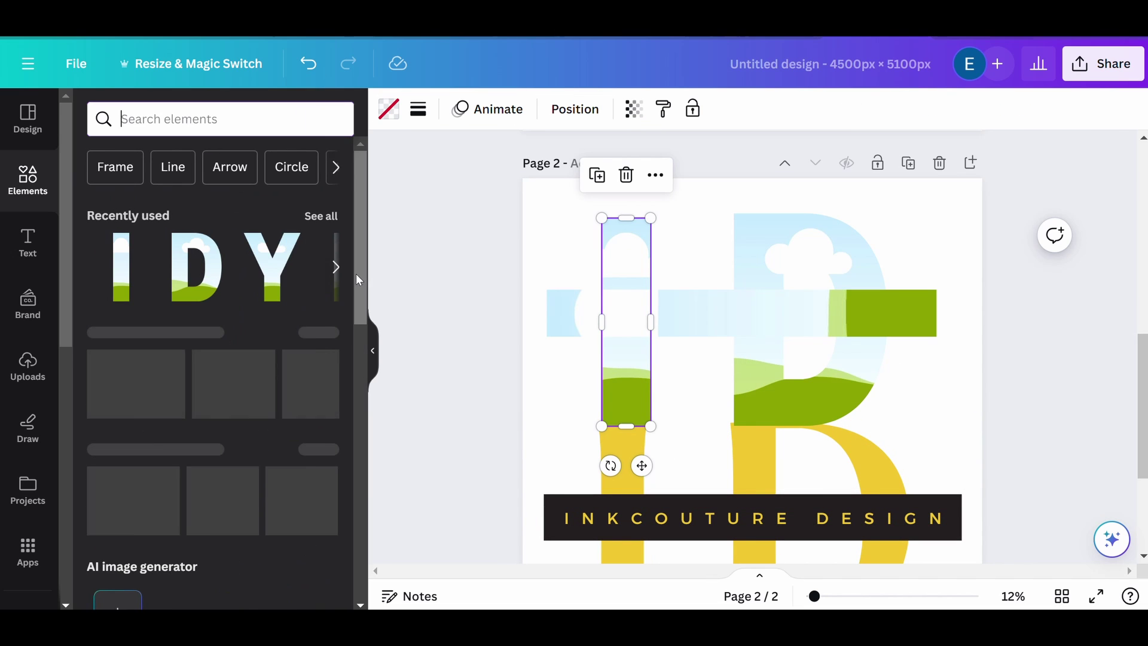
click(321, 216)
scroll(311, 373, down, 3)
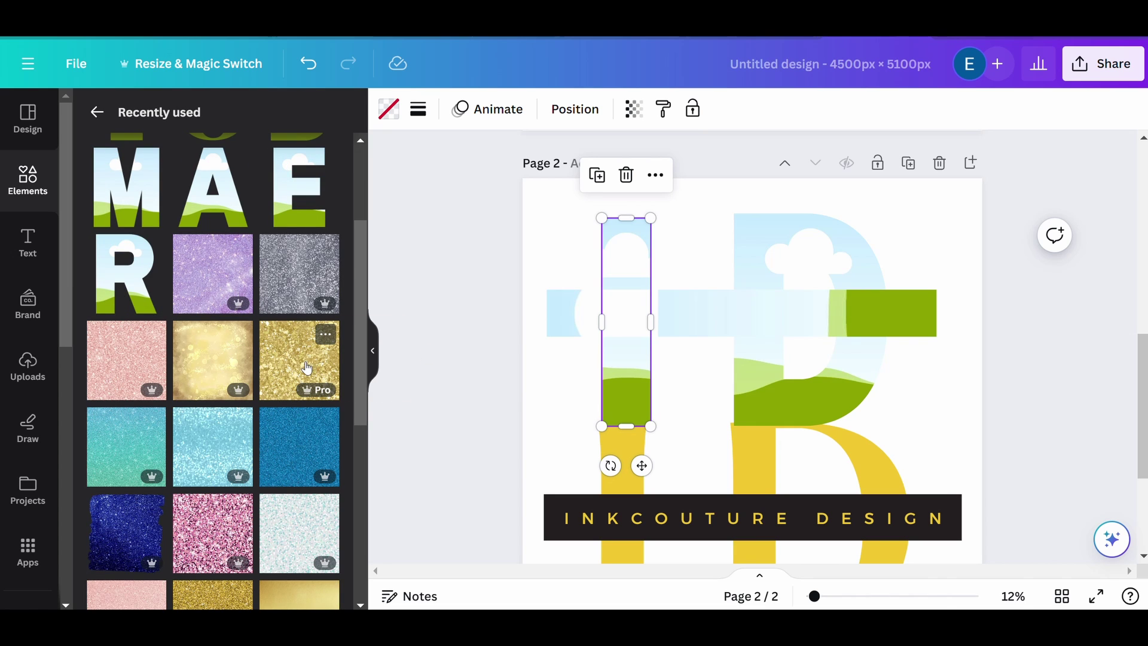
drag(307, 367, 808, 383)
drag(299, 274, 626, 371)
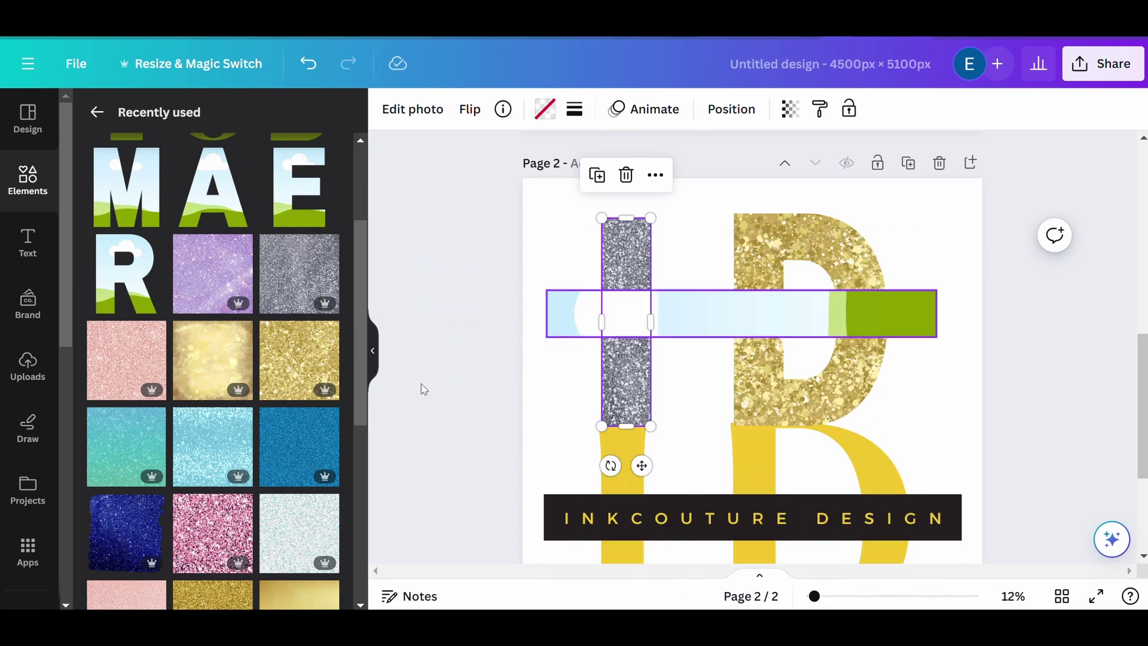
drag(127, 360, 628, 314)
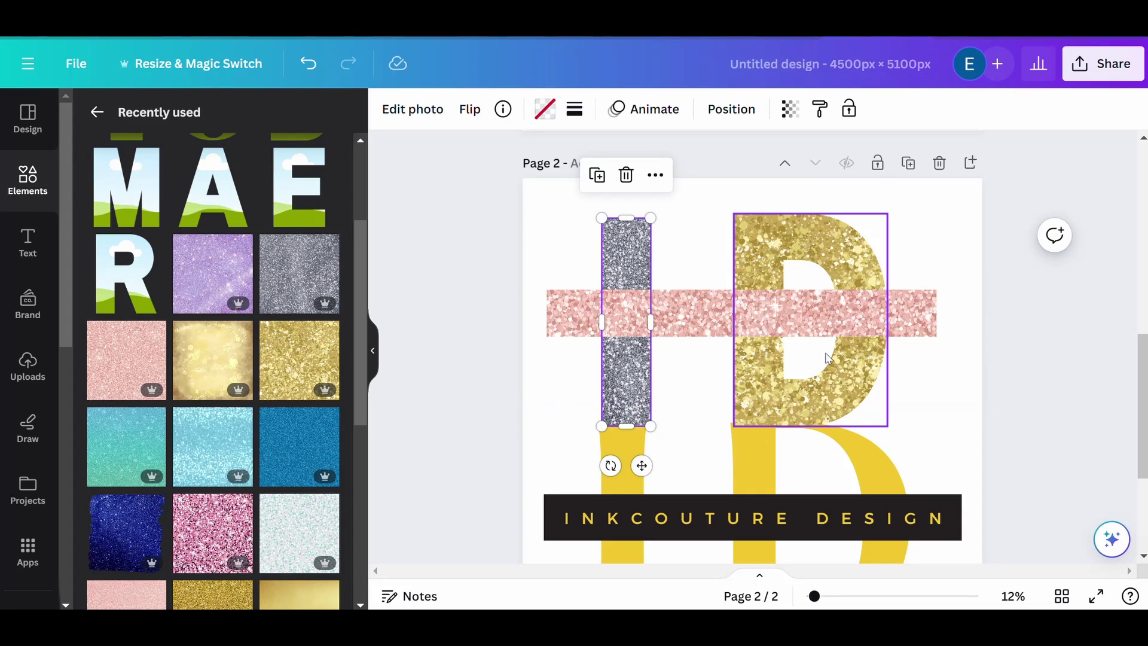
- Add the text INKCOUTURE DESIGN in a body text box and place it over the pink glitter bar
click(28, 241)
click(195, 434)
key(ctrl+v)
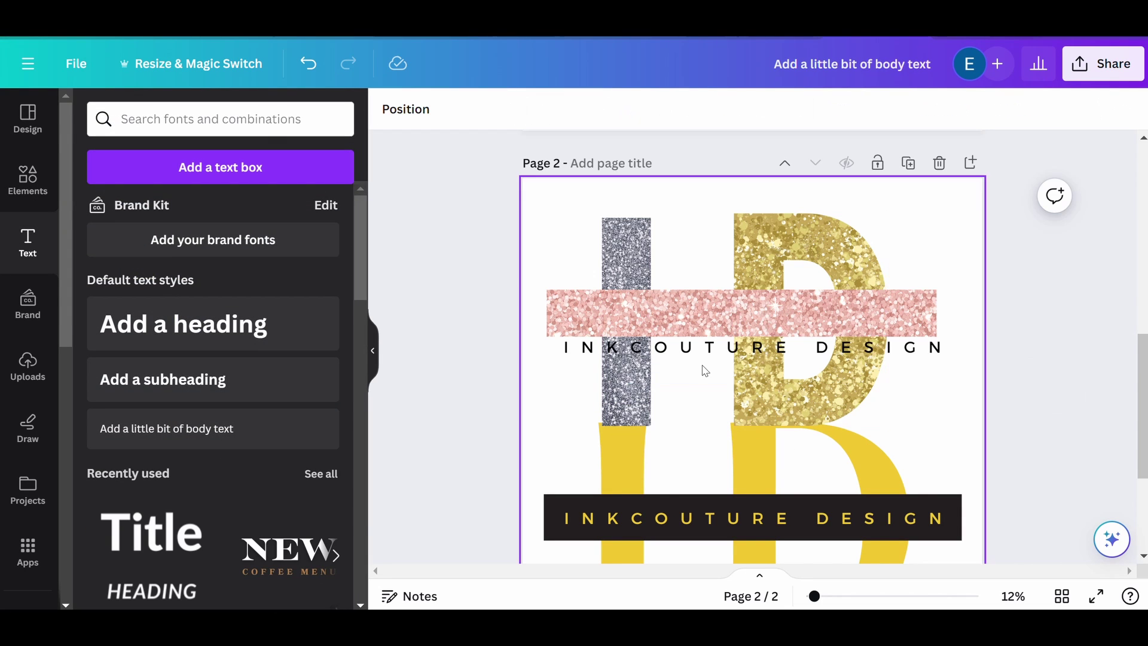
drag(712, 343, 718, 318)
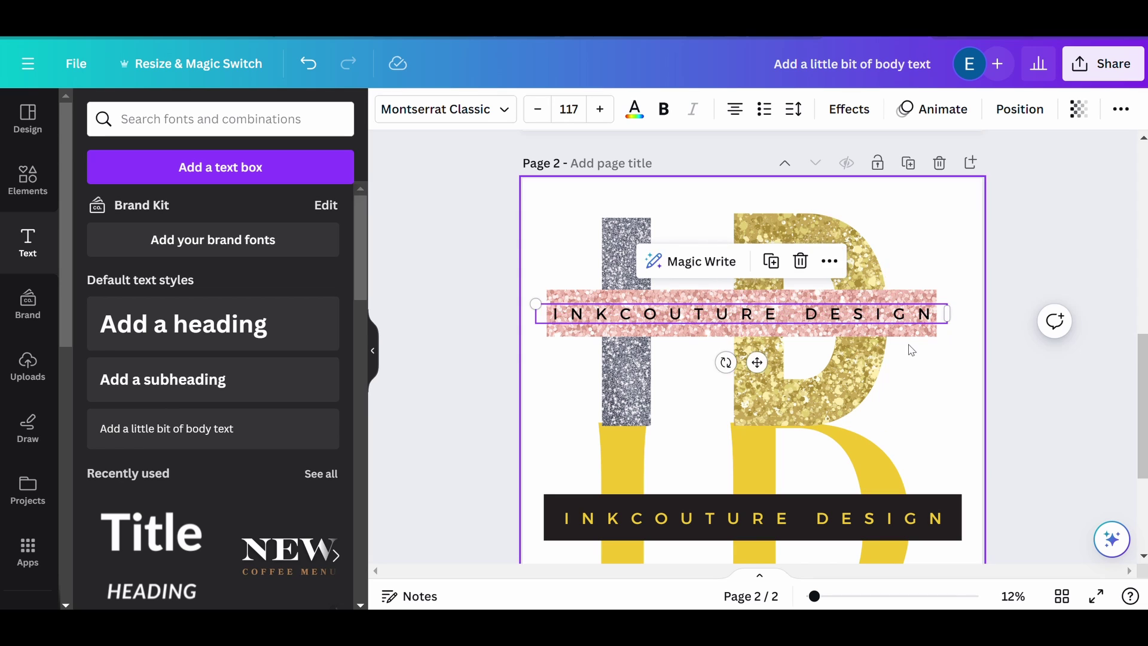
- Adjust the pink glitter bar's width and height to suit the text, and realign the text in the middle of the bar
click(938, 317)
drag(943, 318, 942, 291)
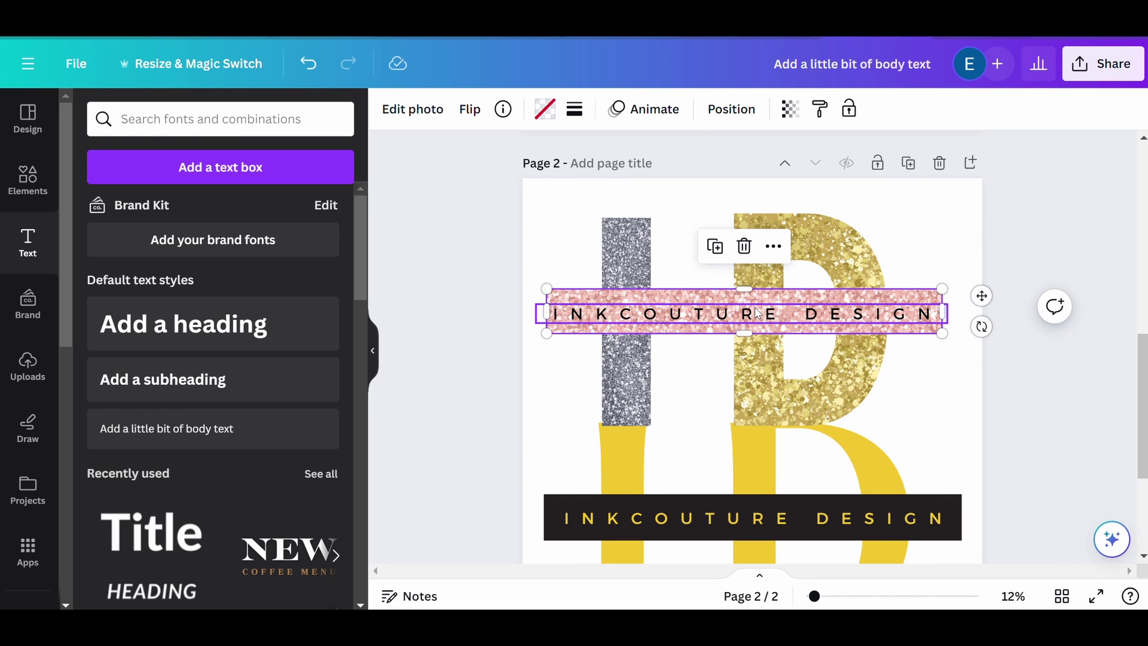
key(ctrl+z)
click(889, 316)
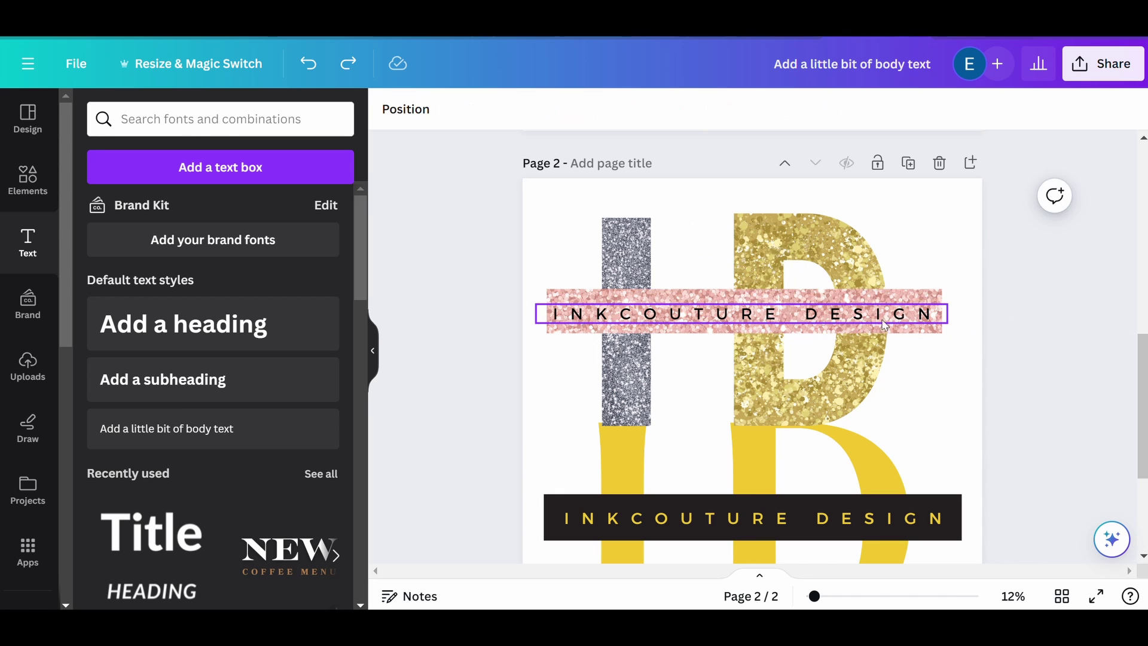
drag(889, 317, 892, 314)
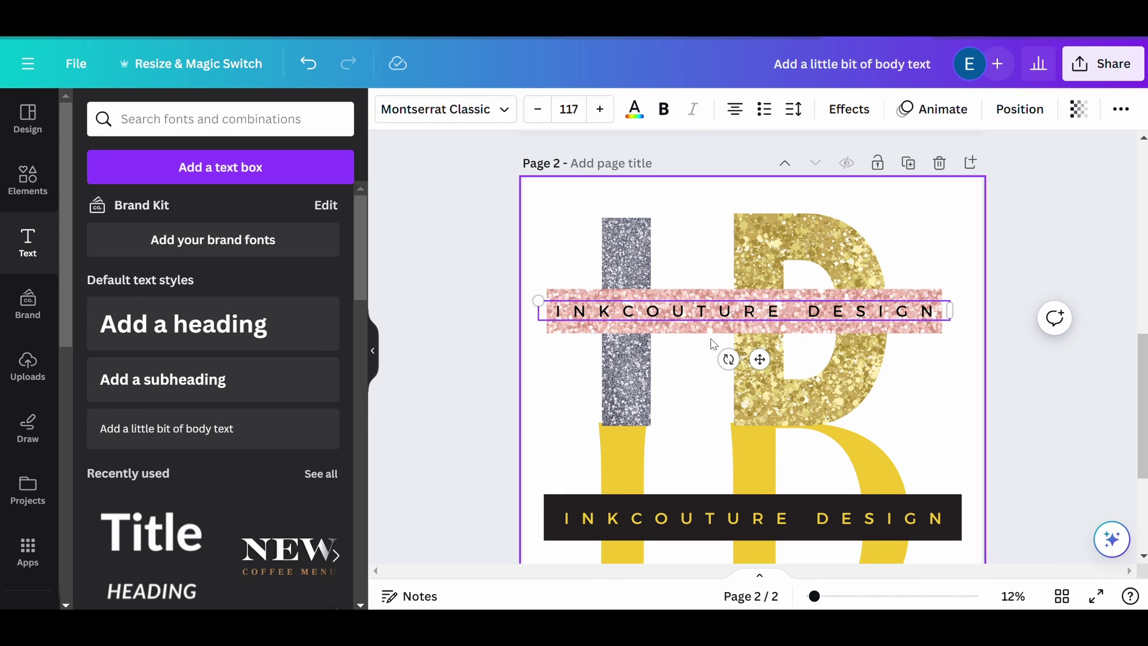
click(968, 231)
- Delete the original yellow and black logo group from page 2
scroll(964, 364, down, 2)
click(870, 430)
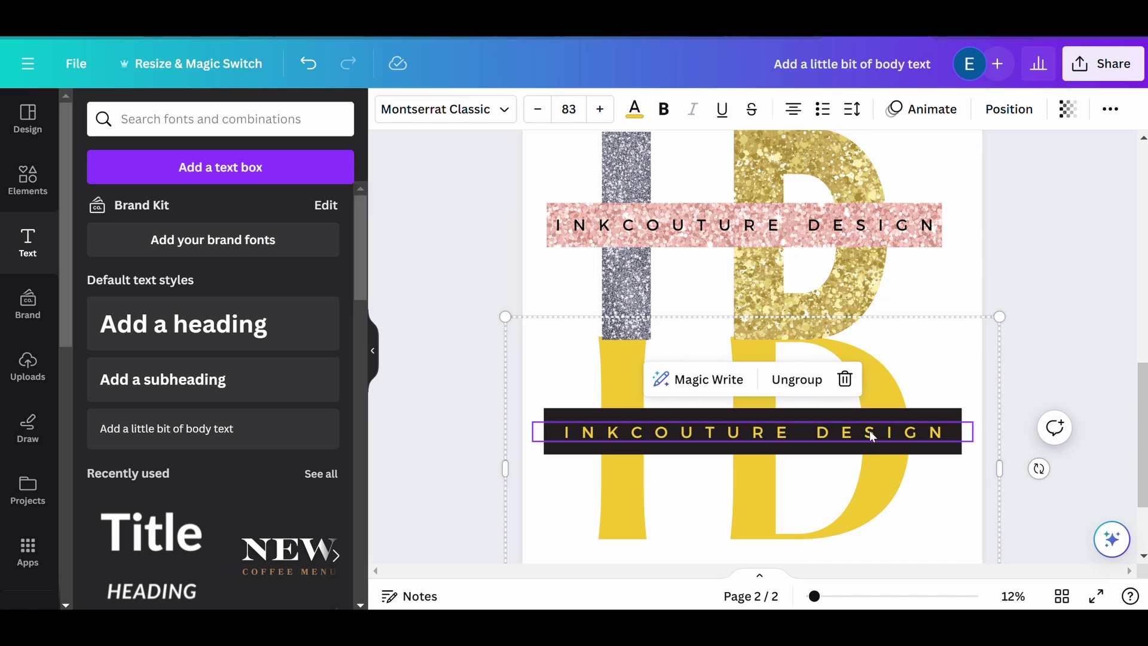
key(Delete)
scroll(933, 371, up, 2)
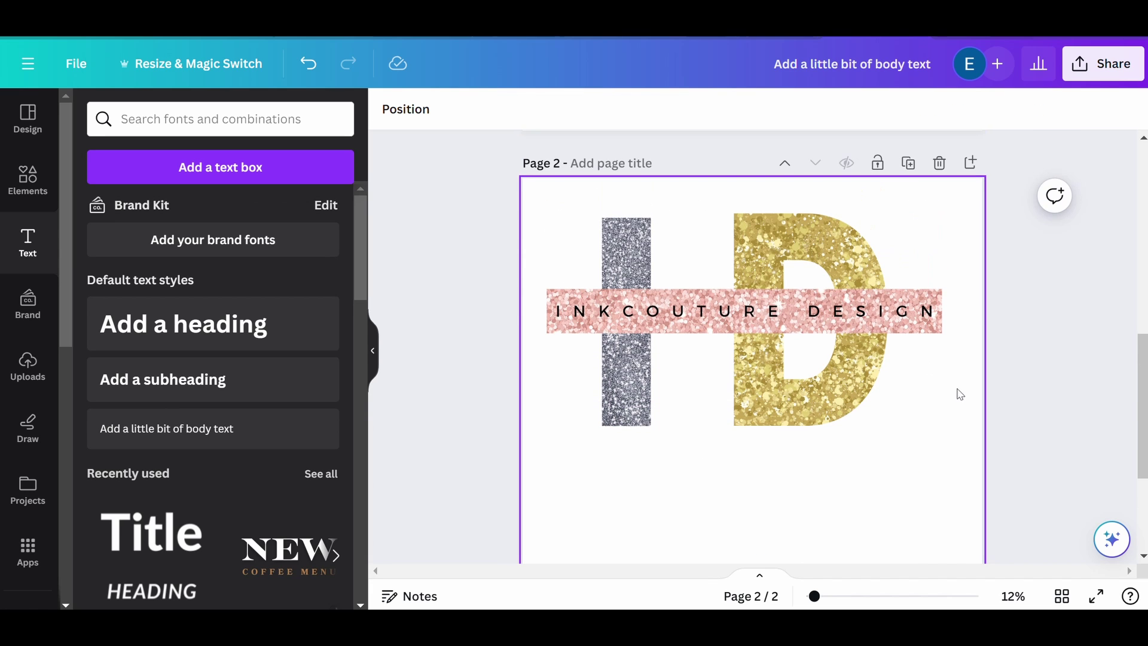
- Color the INKCOUTURE DESIGN text on the pink bar dark red #AB1212 and make it bold
click(882, 320)
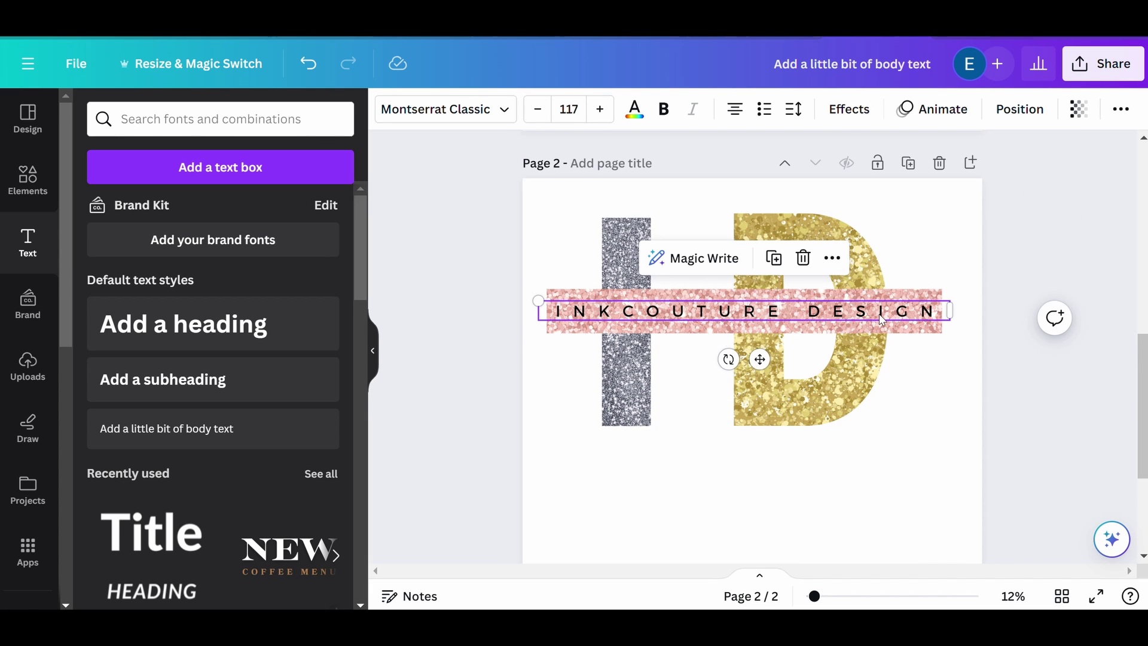
key(ctrl+a)
click(917, 312)
click(917, 312)
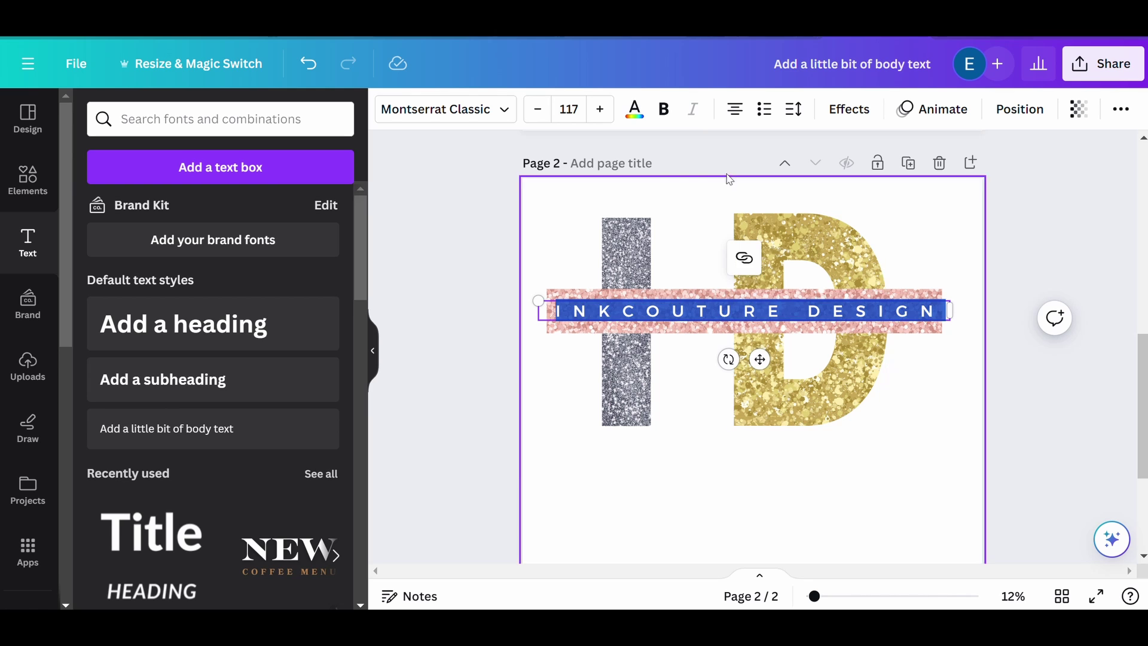
click(634, 109)
scroll(210, 408, down, 3)
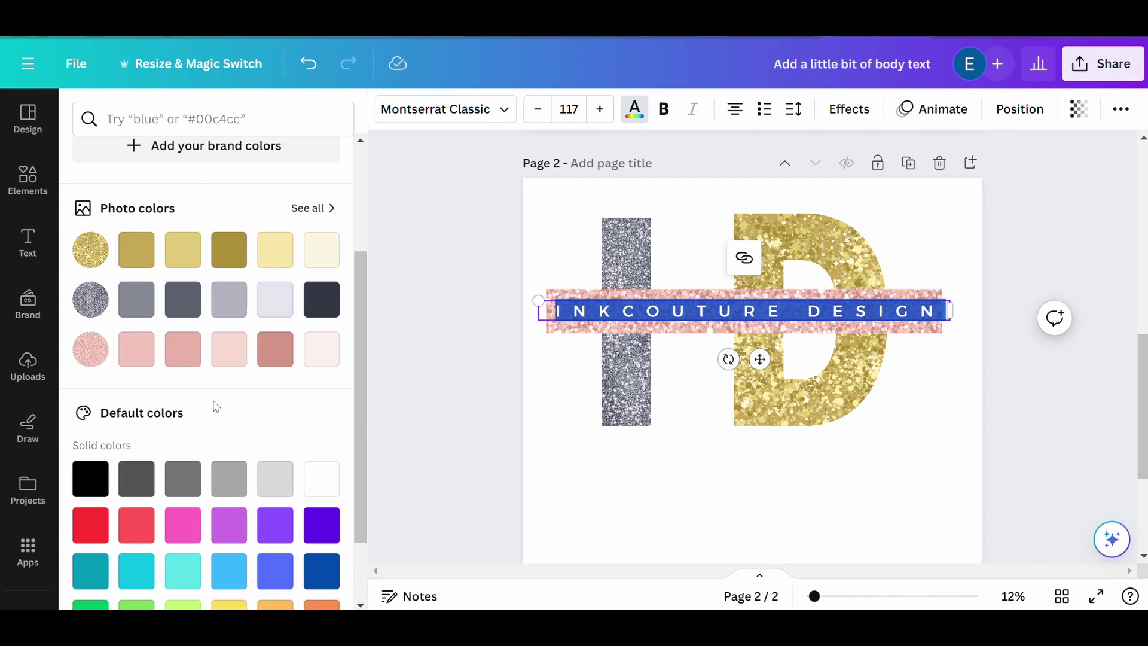
scroll(212, 406, up, 3)
scroll(218, 395, down, 2)
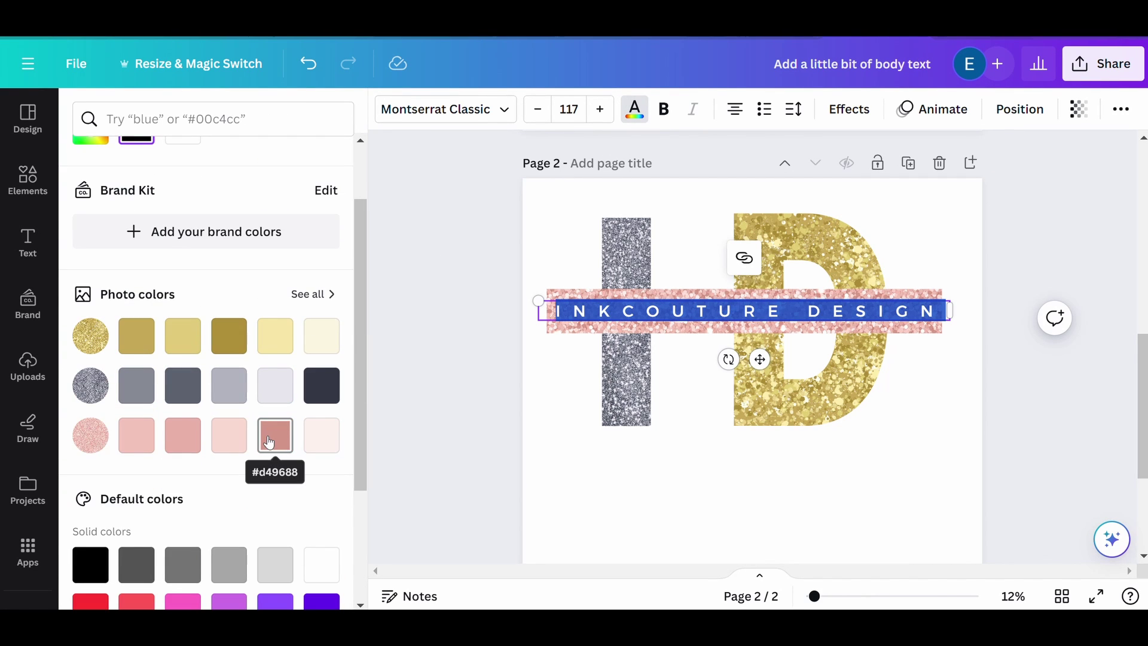
scroll(269, 442, up, 2)
click(90, 213)
drag(296, 288, 311, 304)
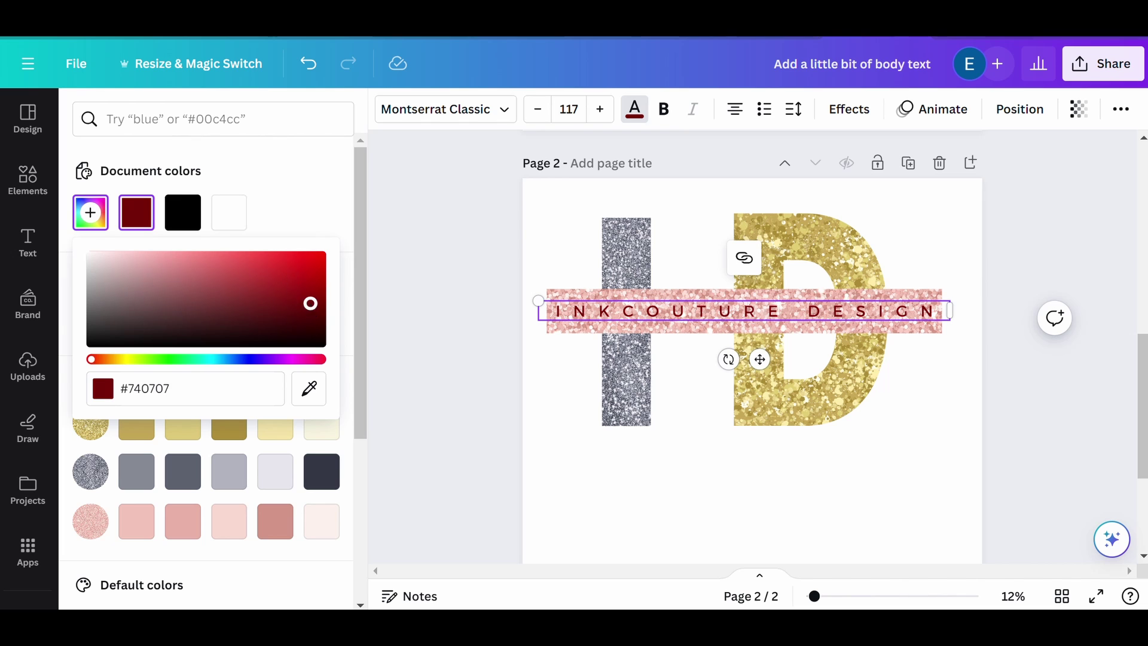
click(302, 288)
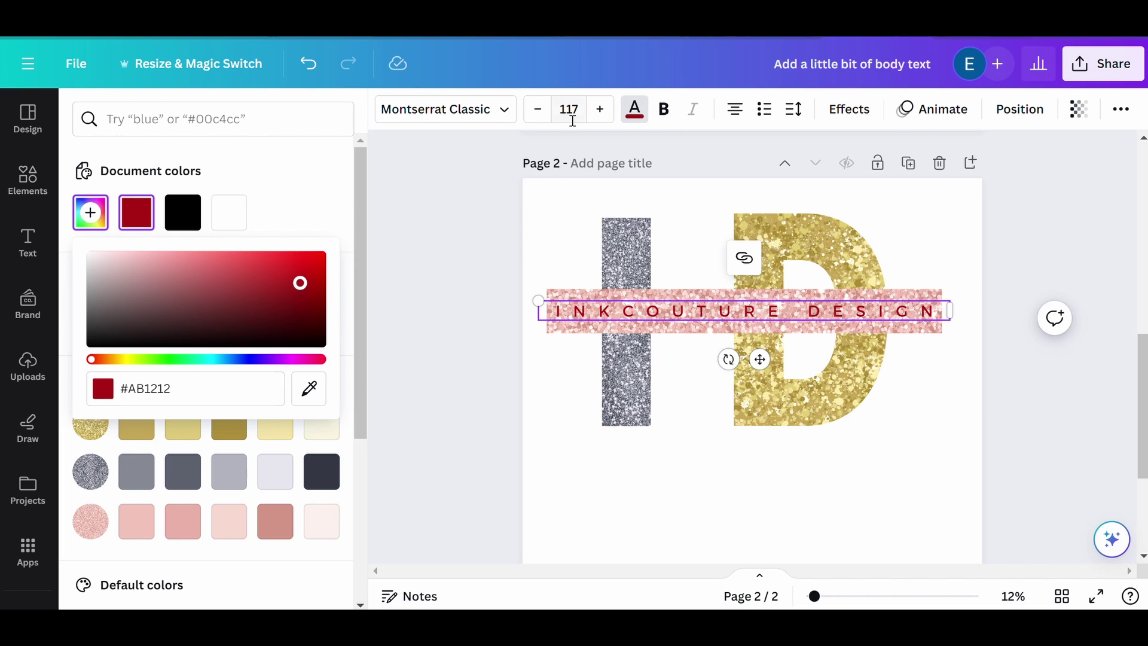
click(661, 111)
click(1037, 348)
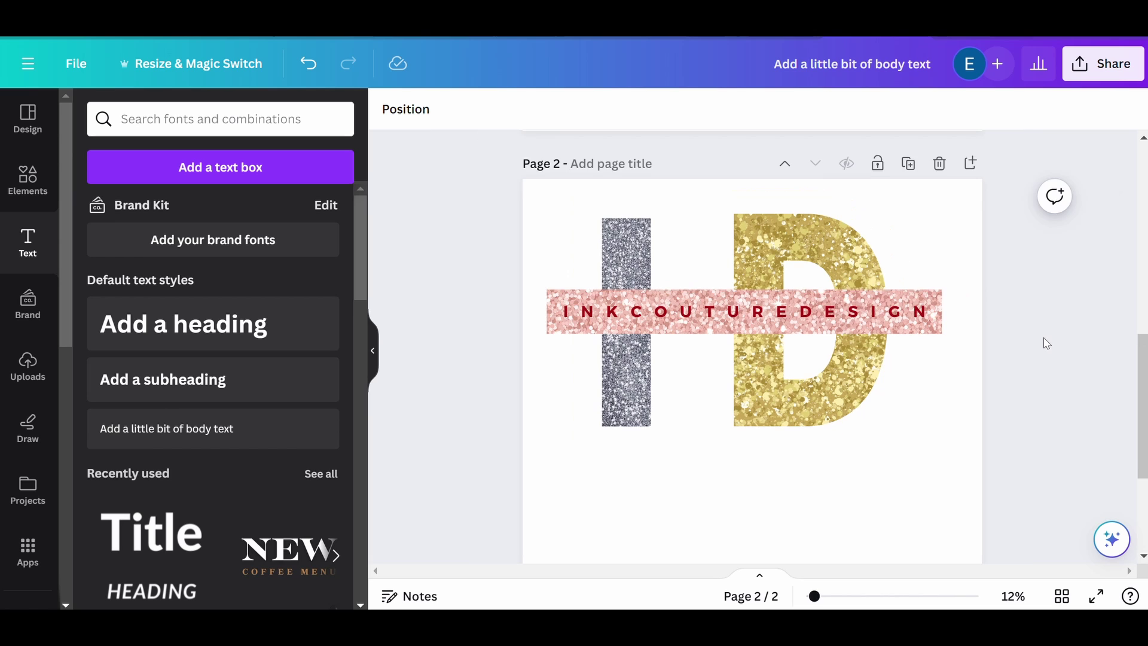
- Review the glitter logo on page 2 and the DREAM BOLDLY lettering on page 1
scroll(1046, 343, down, 2)
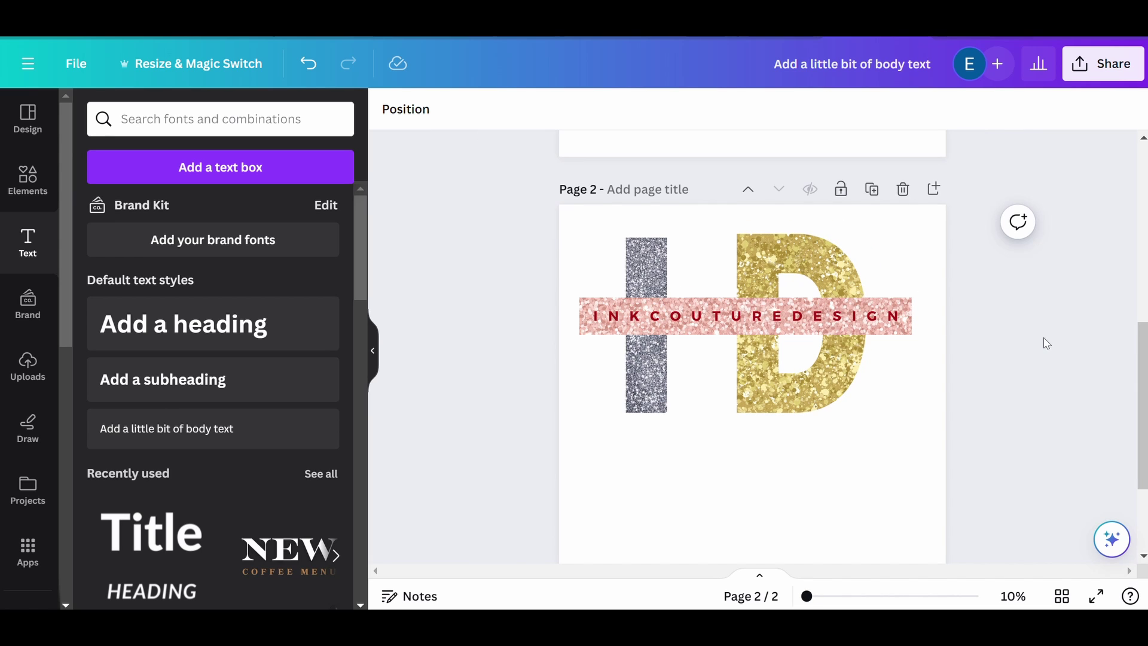
scroll(1047, 343, up, 5)
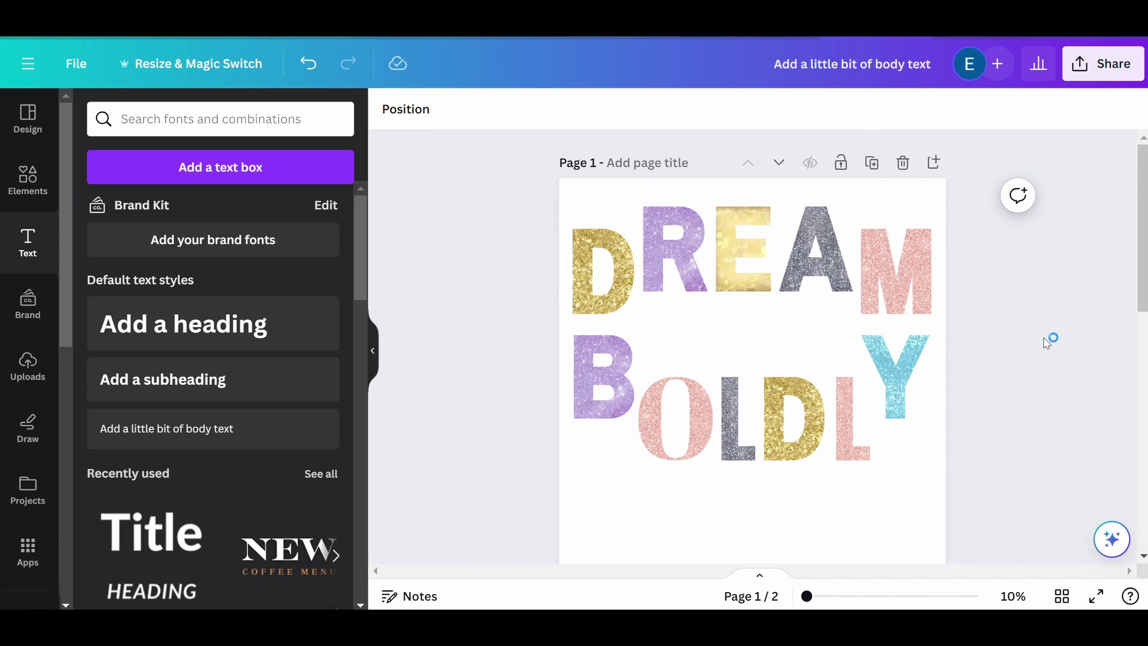
scroll(1046, 343, down, 5)
scroll(1033, 368, up, 5)
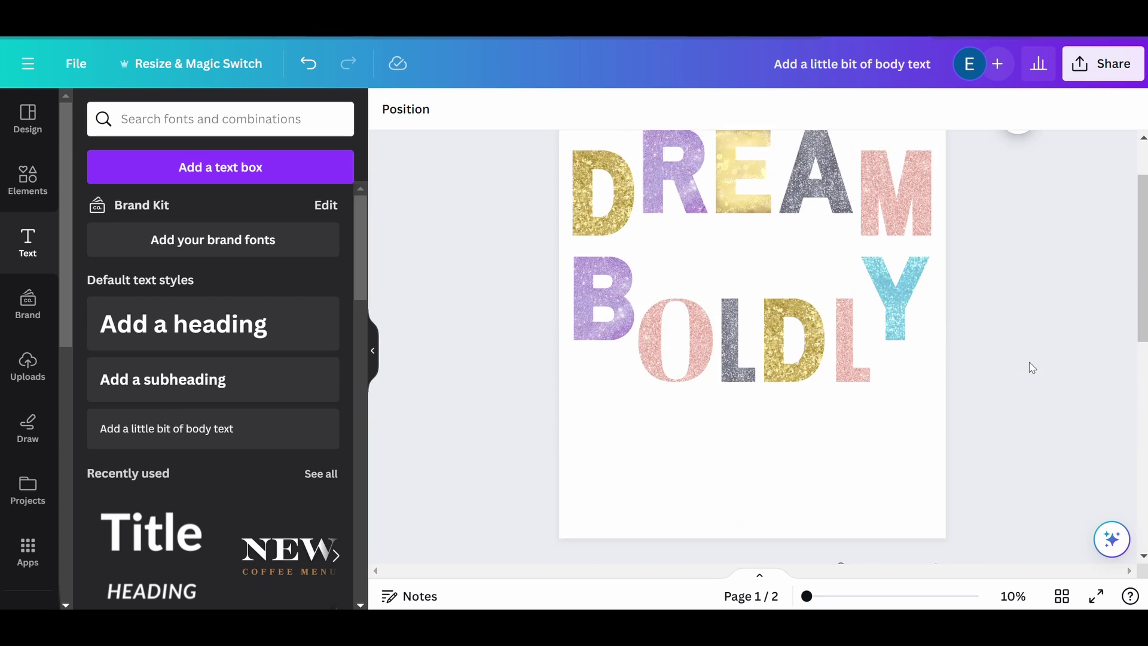
scroll(1019, 375, up, 2)
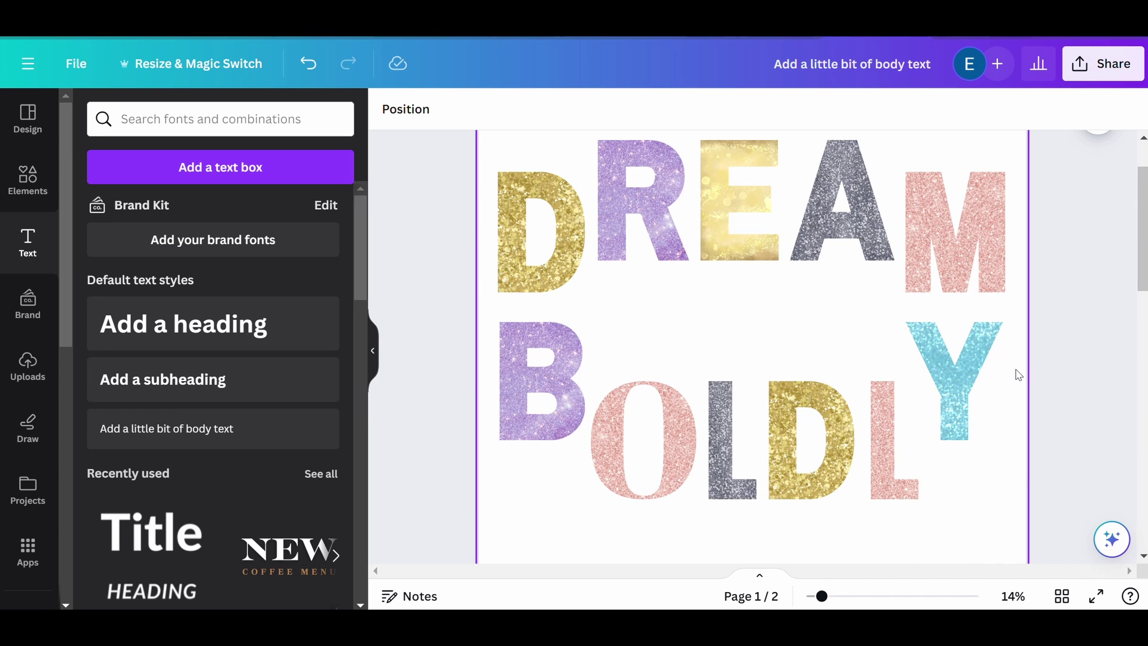
scroll(1020, 375, down, 5)
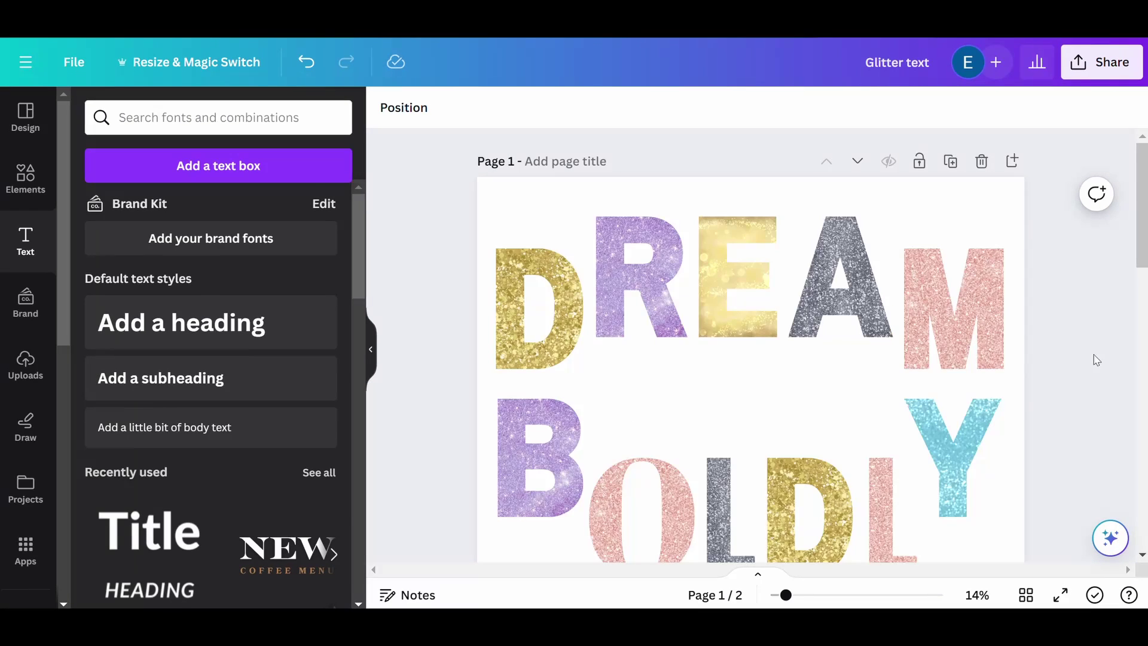
scroll(1068, 358, down, 1)
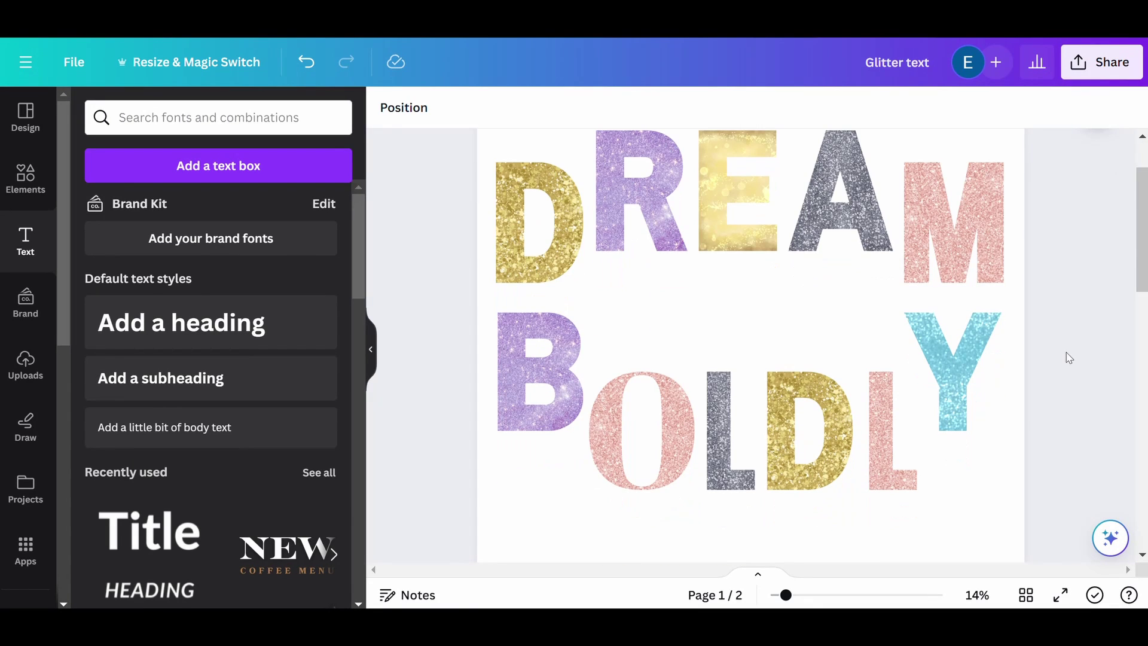
- Download all pages of the design as PNG at size 1 with a transparent background
click(80, 72)
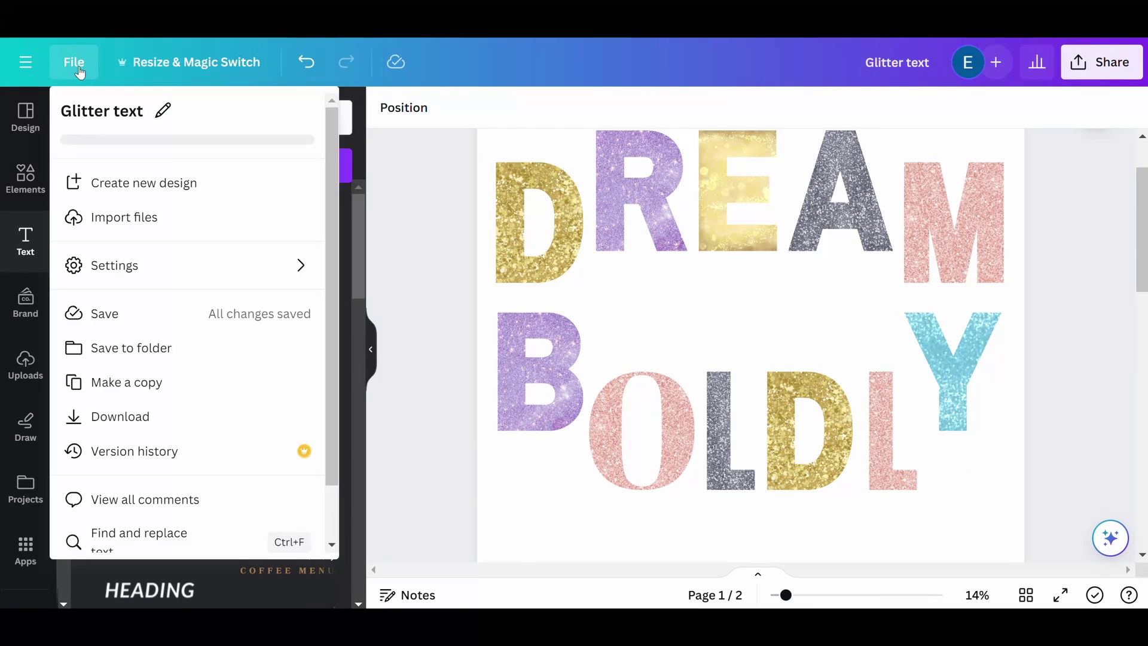
click(119, 428)
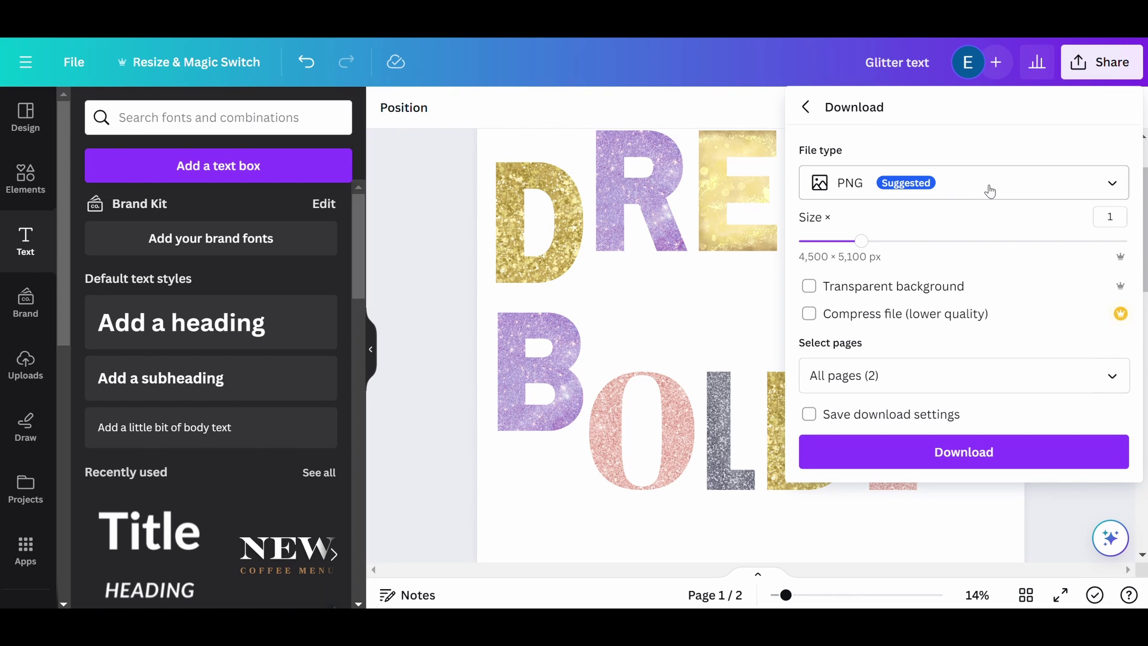
click(1082, 376)
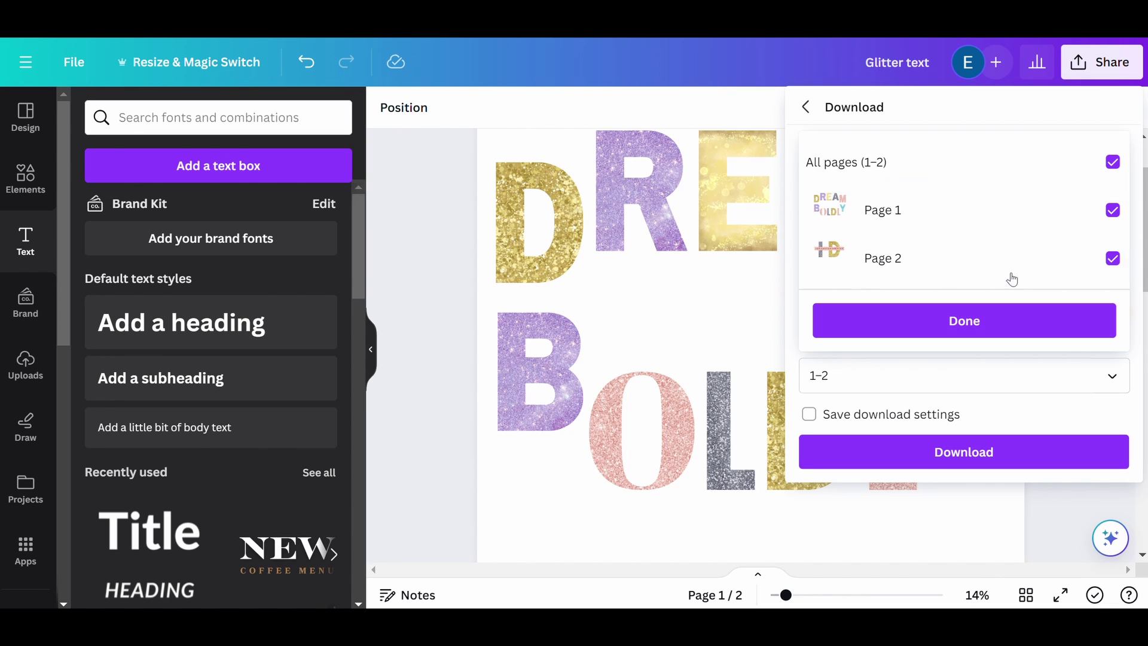
click(949, 320)
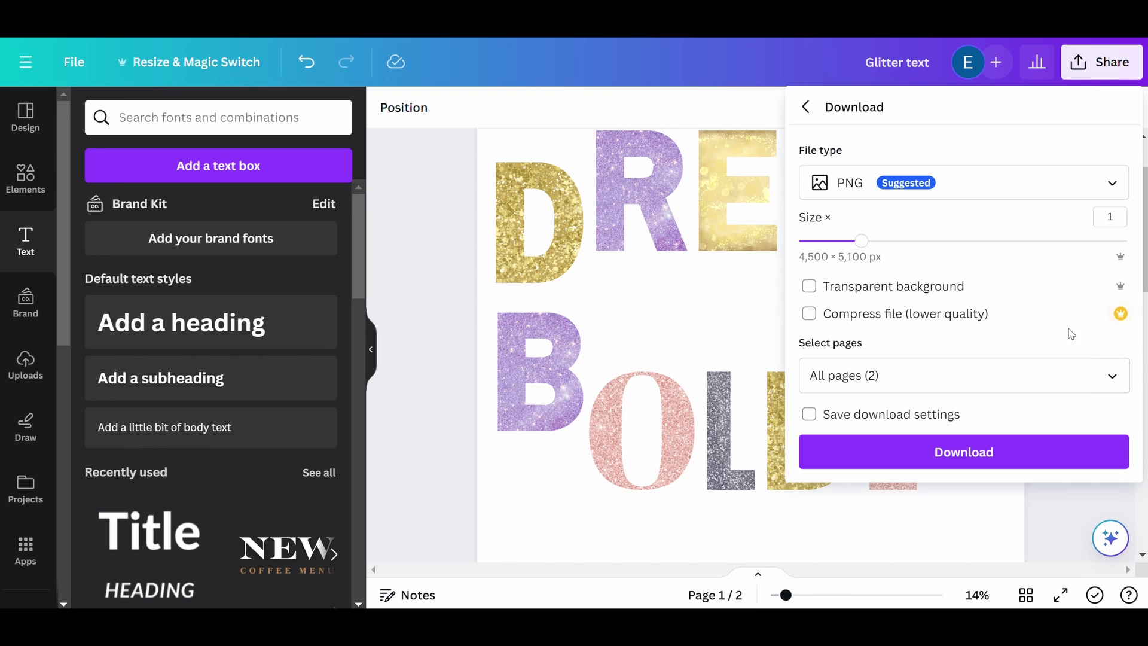
click(814, 290)
click(923, 454)
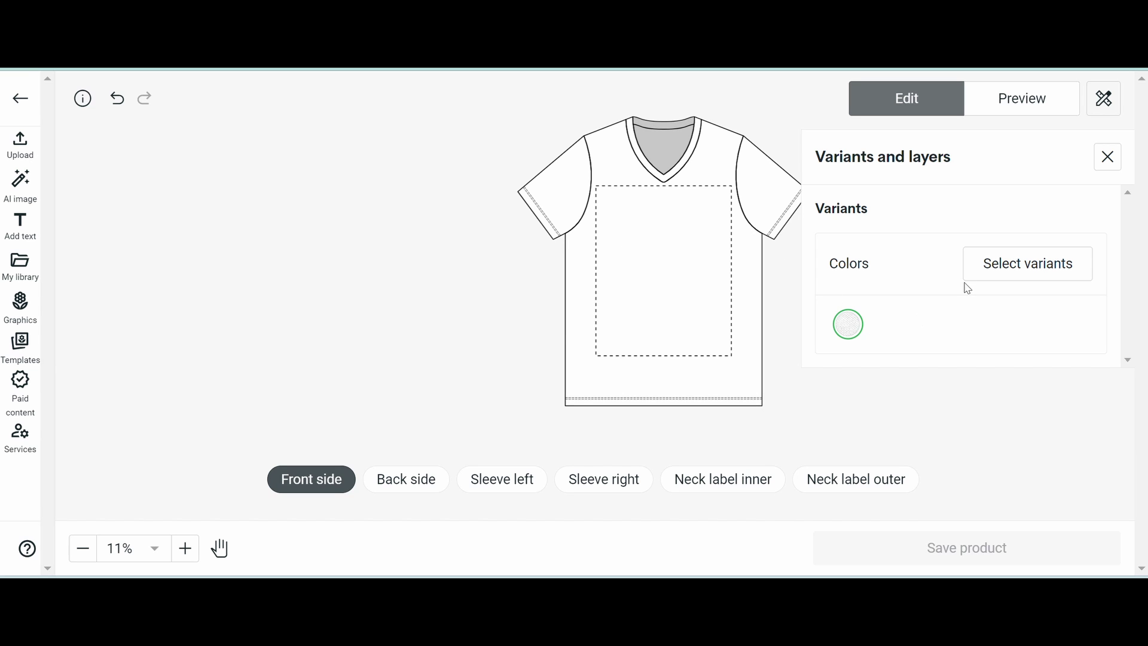
- Set the shirt variants to White in a single size plus Black in all five sizes, leaving Dark Grey Heather out
click(1021, 265)
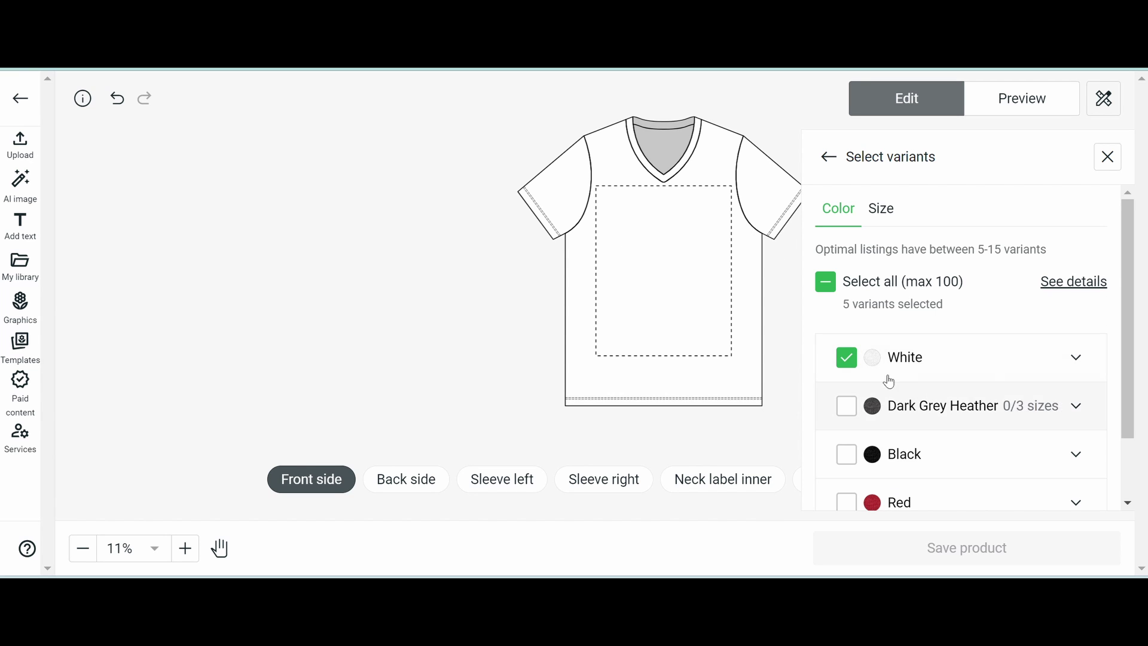
click(847, 359)
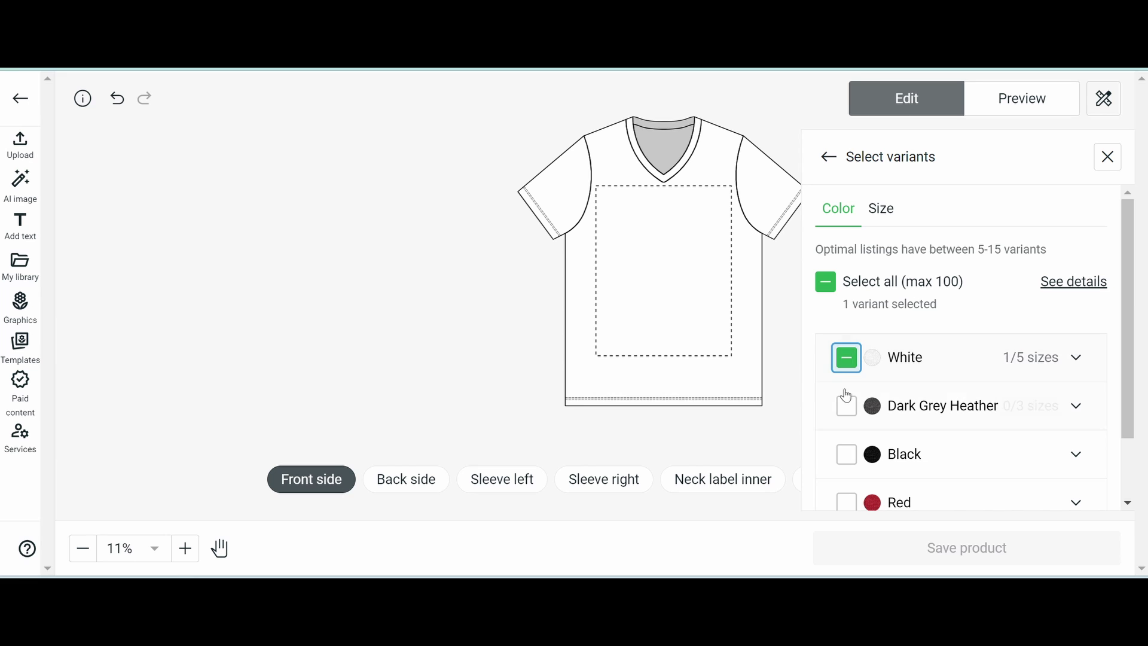
click(846, 406)
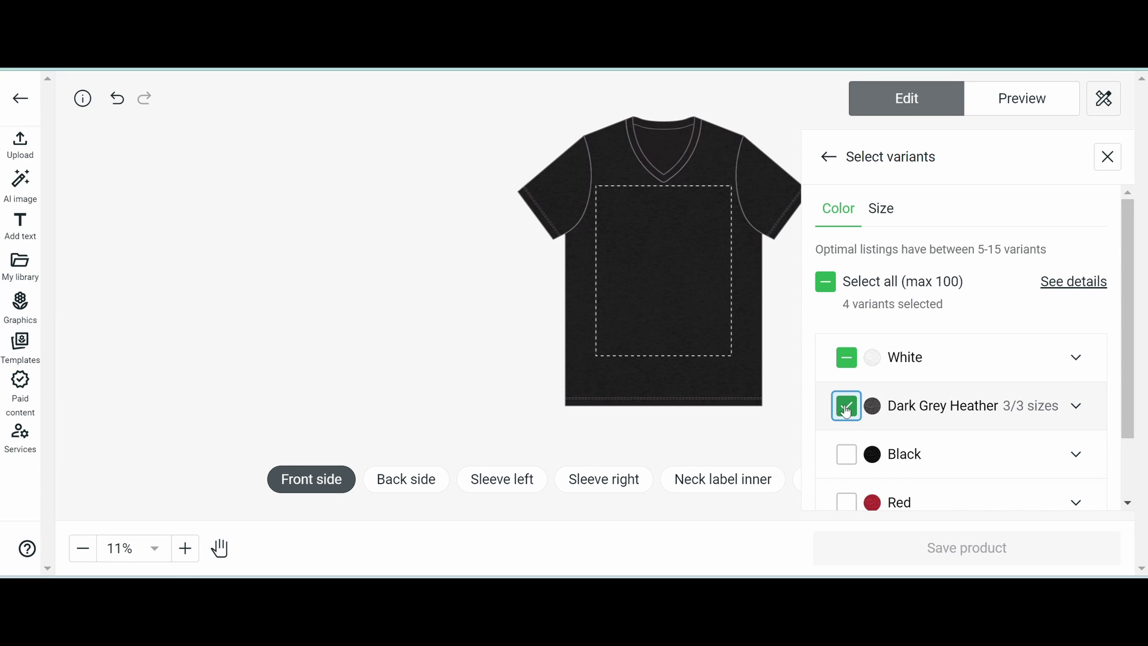
click(846, 409)
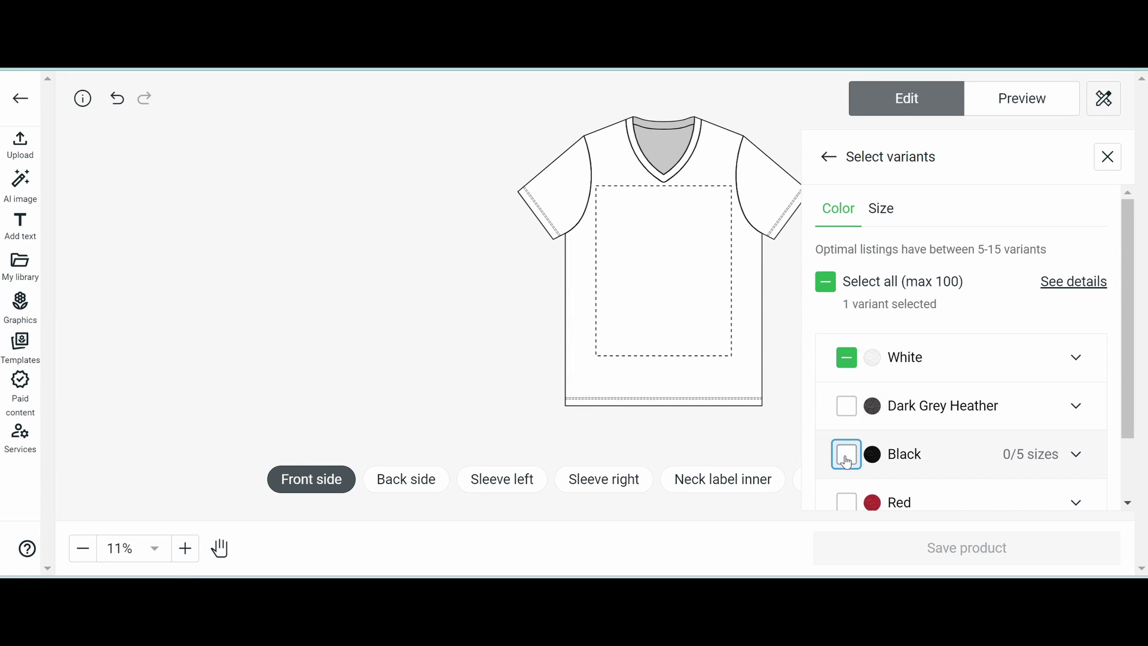
click(846, 454)
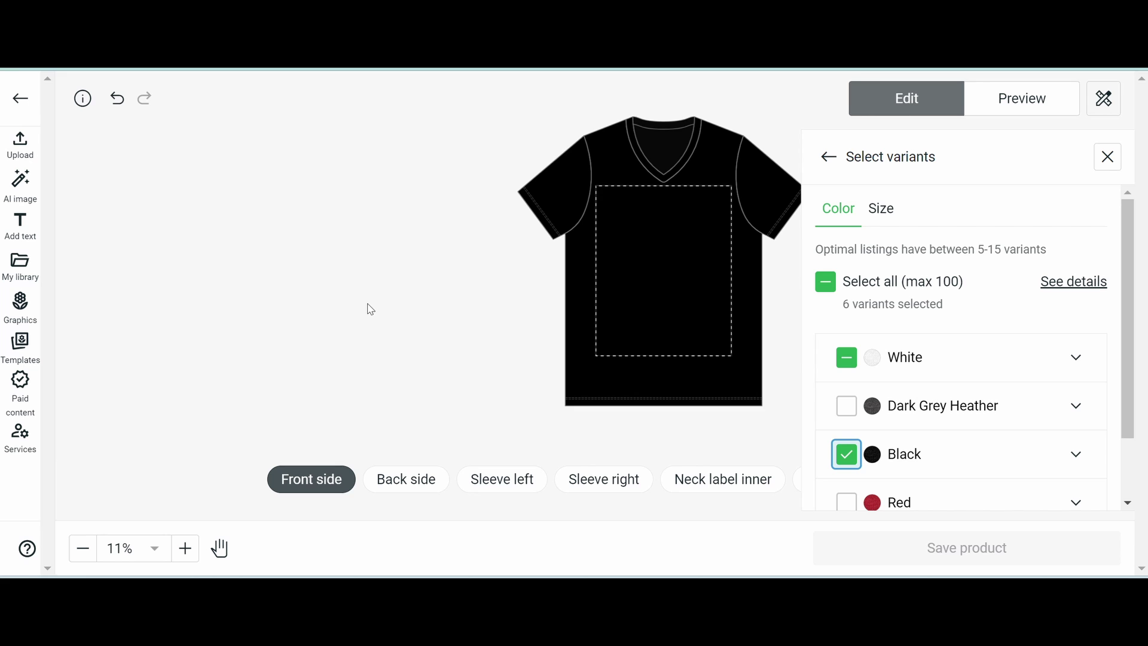
- Upload the DREAM BOLDLY artwork from the device to the shirt's front and fit it to the print area's width
click(21, 147)
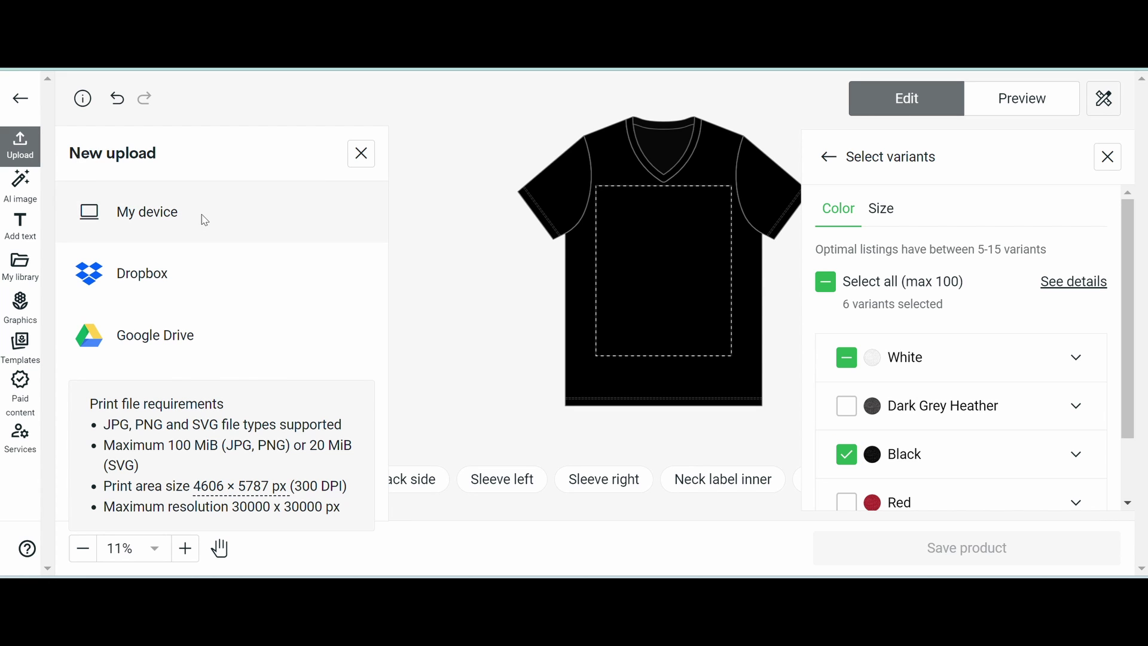
click(444, 279)
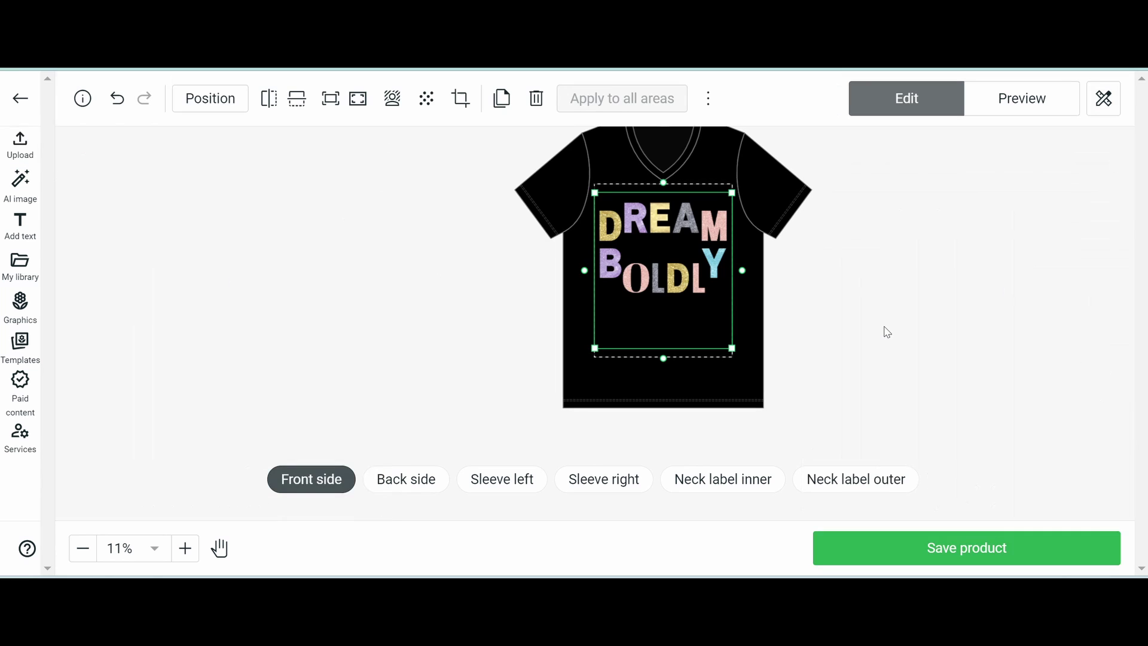
drag(733, 351, 739, 361)
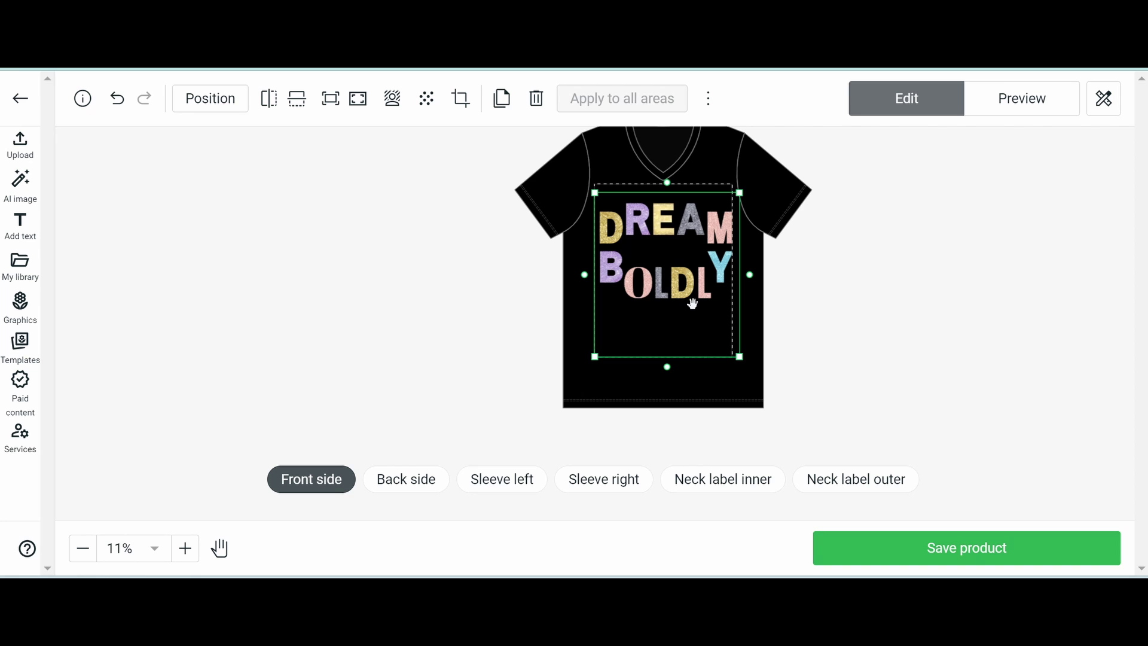
drag(738, 358, 737, 361)
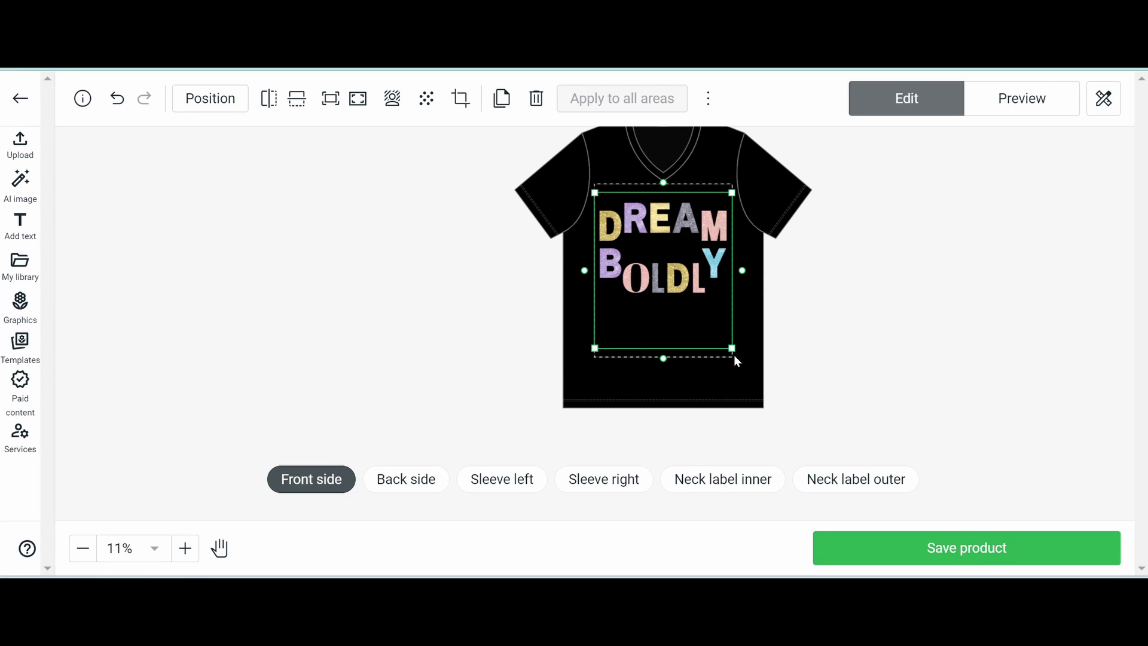
click(891, 293)
scroll(777, 232, up, 3)
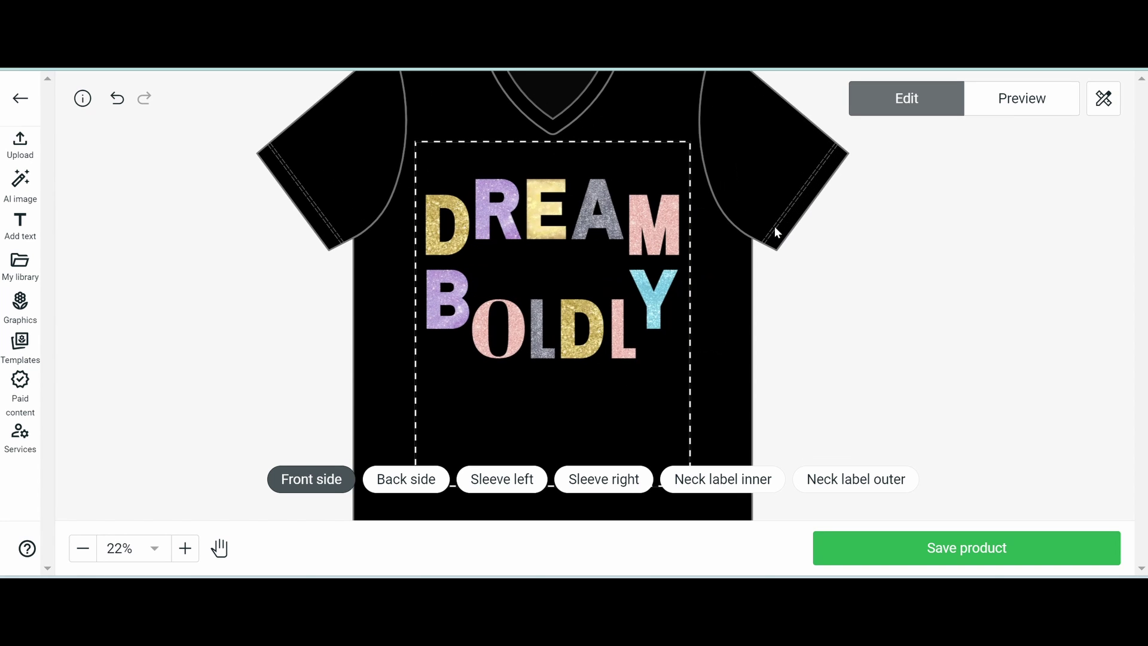
scroll(565, 282, up, 2)
scroll(566, 282, down, 3)
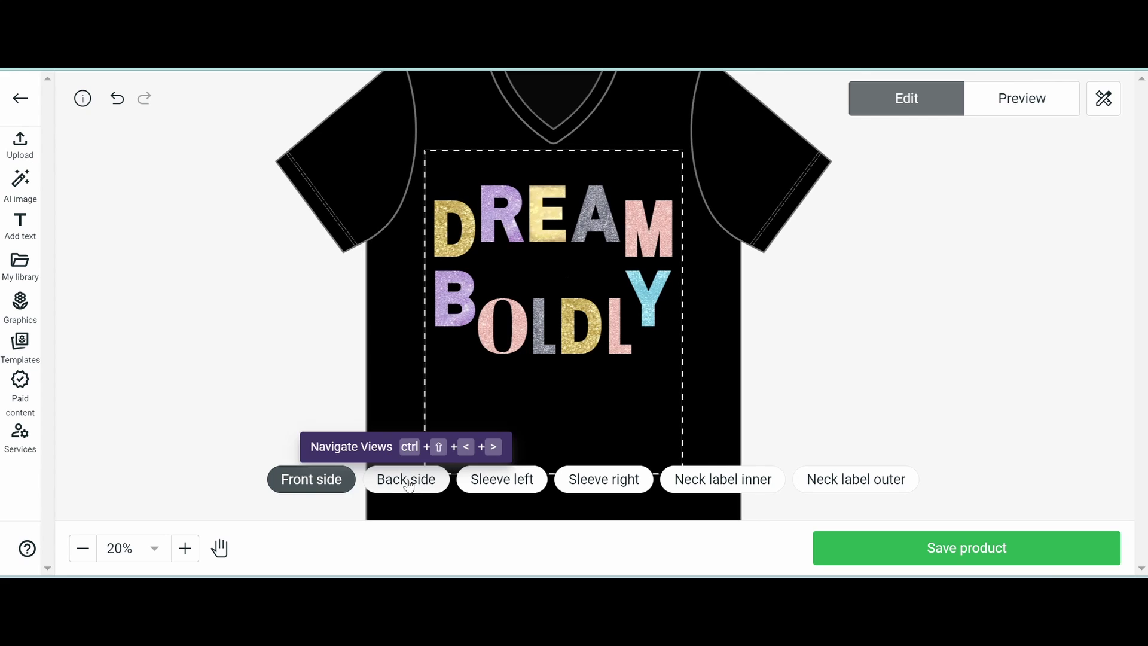
- Upload the ID INKCOUTUREDESIGN logo to the shirt's back and move it slightly down, keeping it horizontally centered
click(411, 479)
click(24, 153)
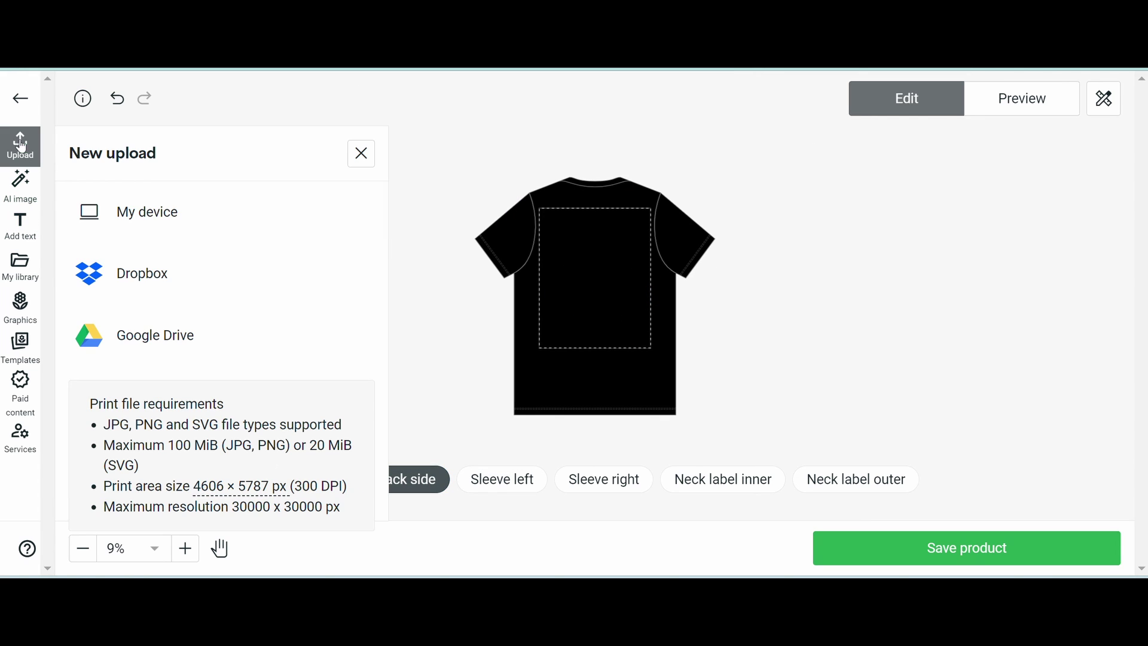
click(189, 242)
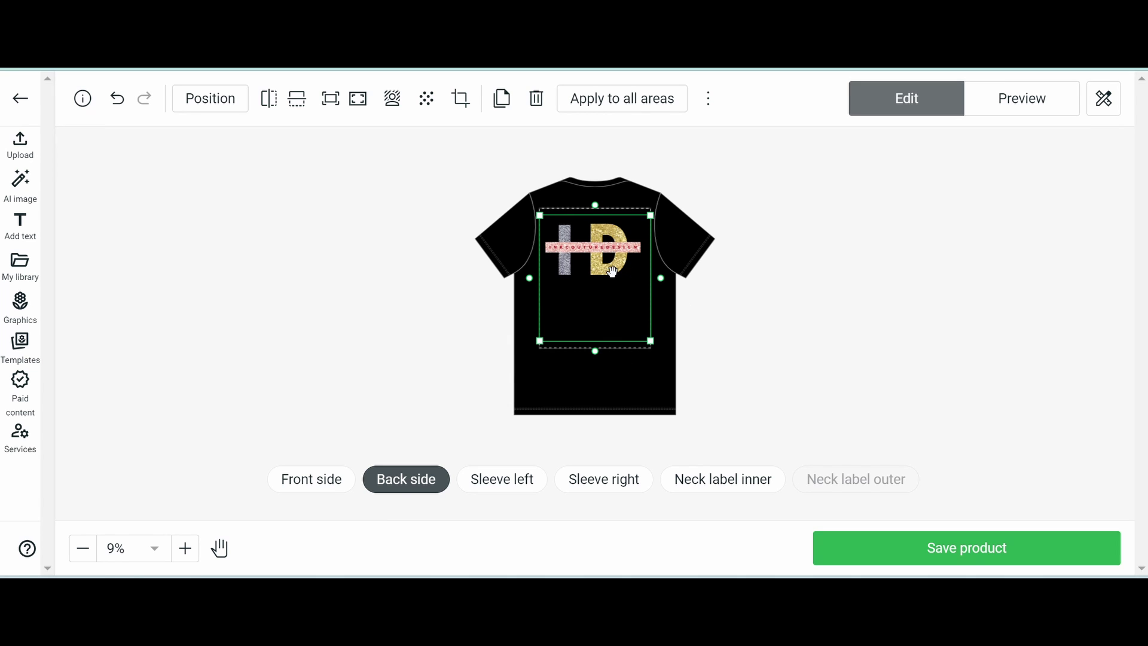
drag(611, 272, 612, 283)
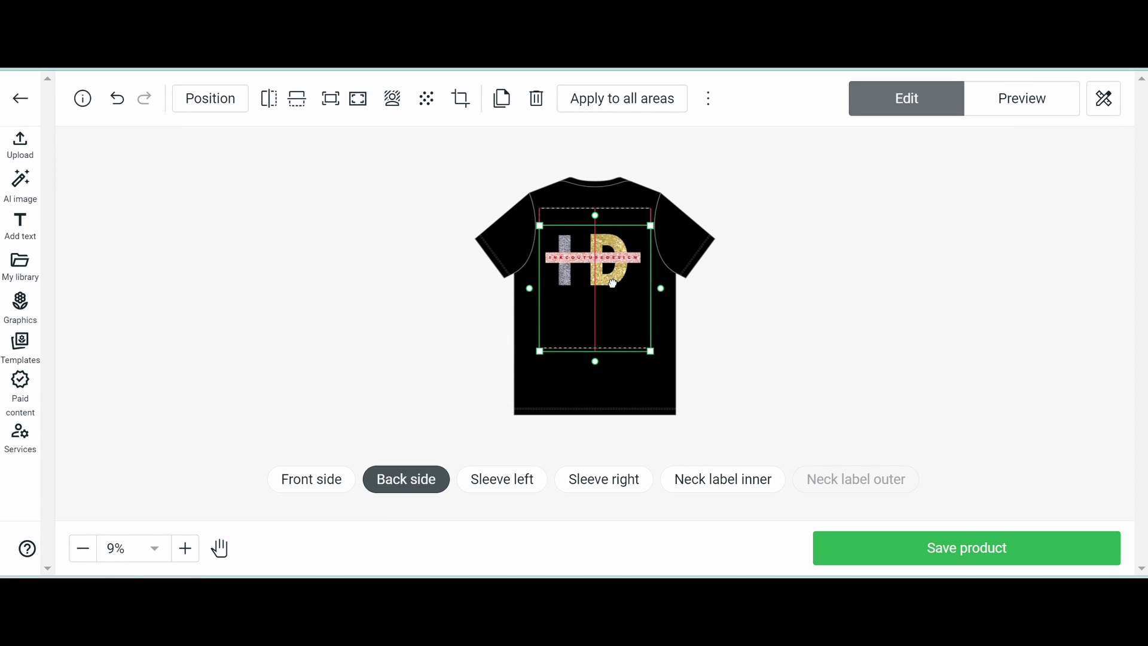
click(746, 320)
scroll(569, 287, up, 5)
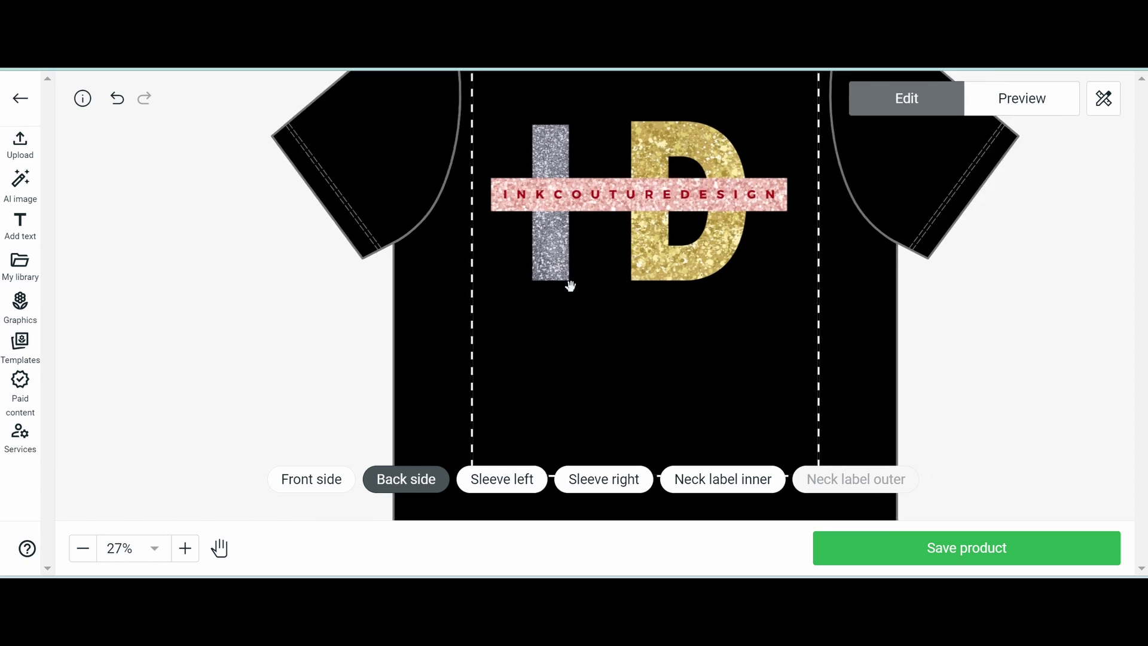
scroll(570, 287, down, 3)
scroll(570, 286, up, 2)
scroll(570, 286, down, 2)
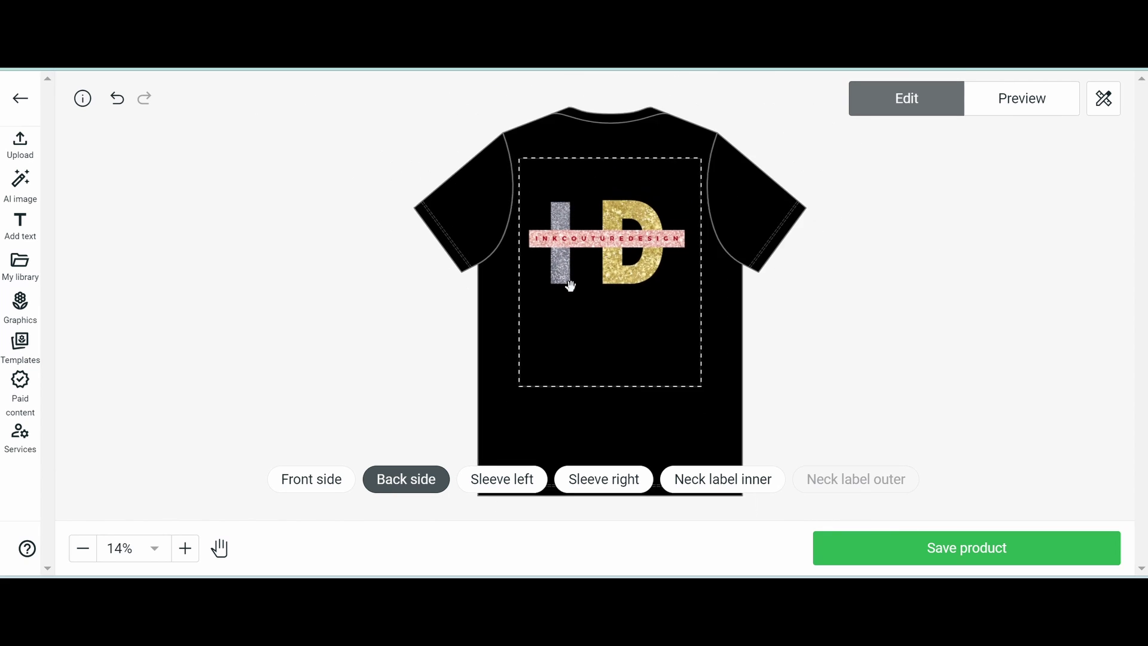
scroll(570, 286, down, 2)
- Check the front and back sides of the shirt and save the product
click(308, 481)
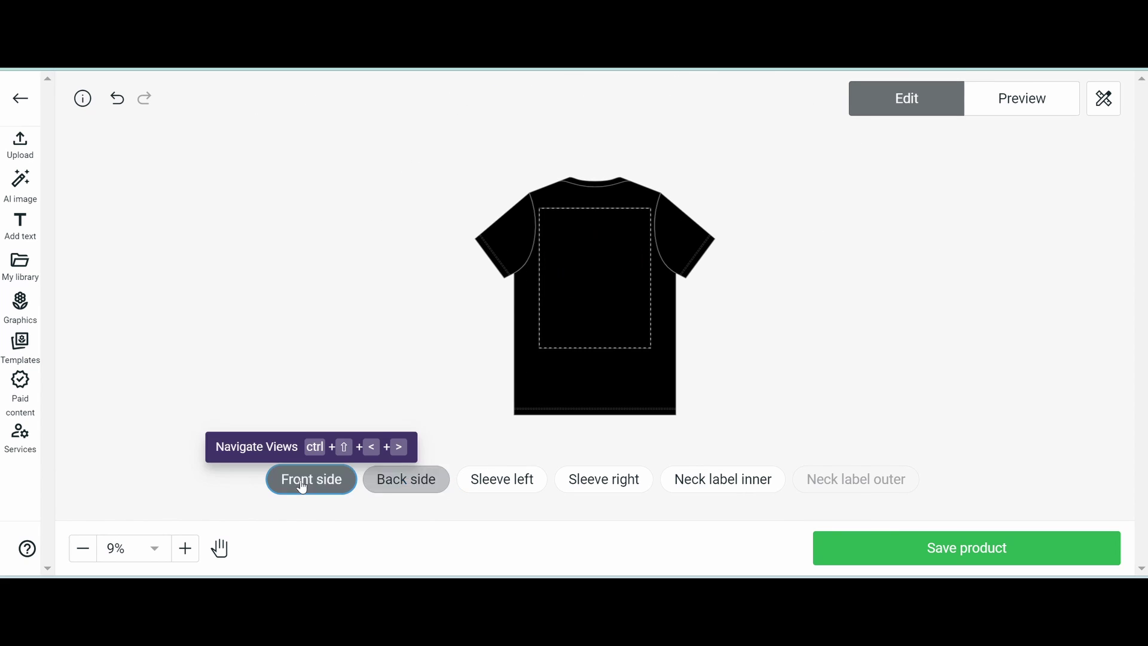
click(406, 482)
click(927, 546)
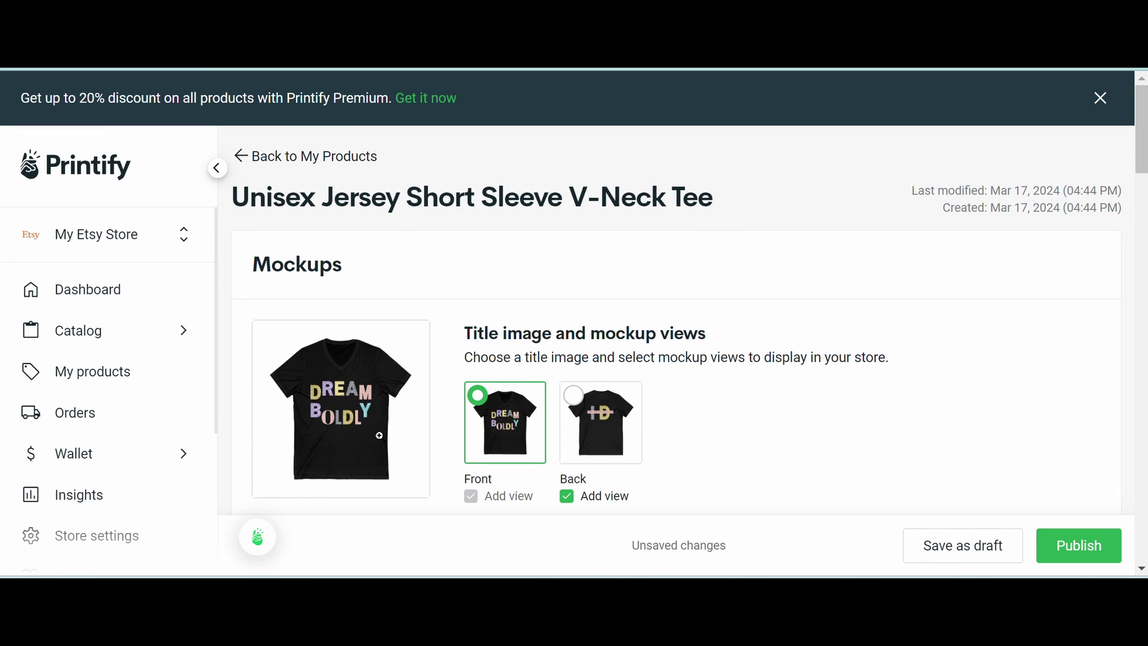
- Choose the front view as the product's title image
click(576, 397)
click(485, 404)
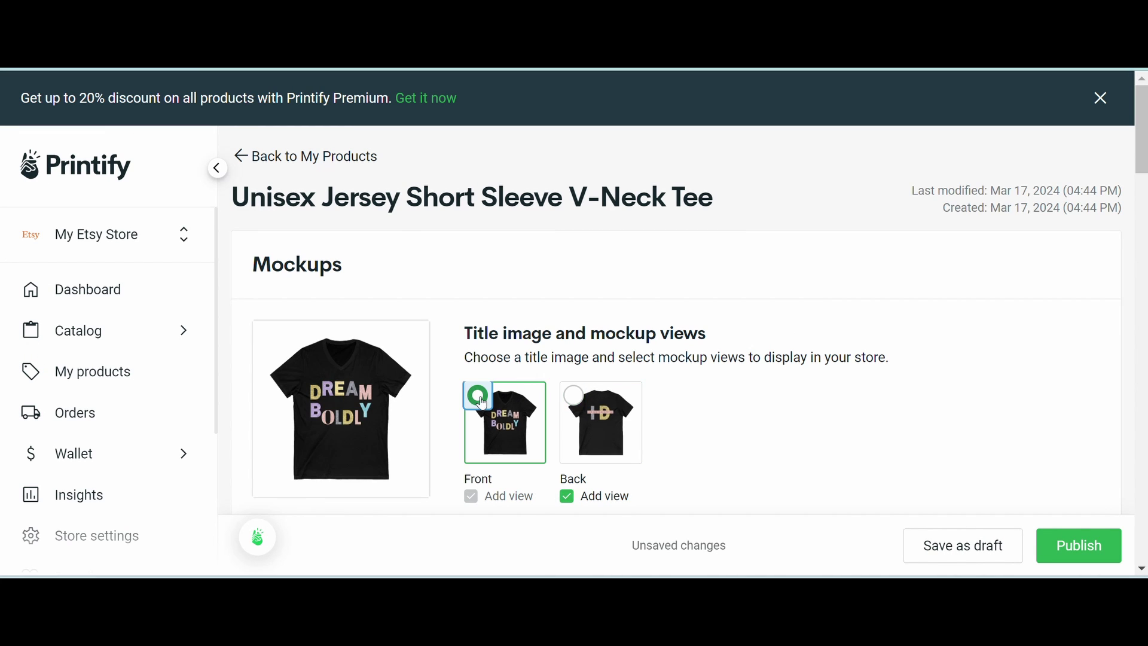
scroll(686, 419, down, 4)
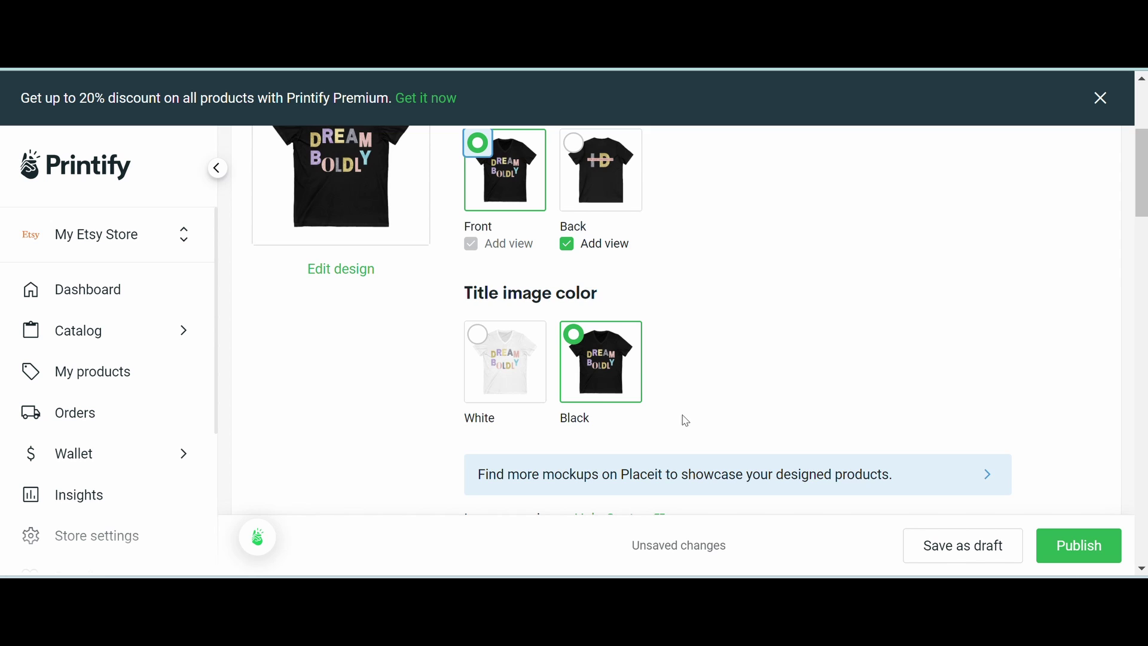
scroll(686, 421, down, 4)
scroll(682, 418, up, 3)
- Preview the White shirt mockup enlarged and set the title image color back to Black
click(478, 255)
scroll(481, 263, up, 2)
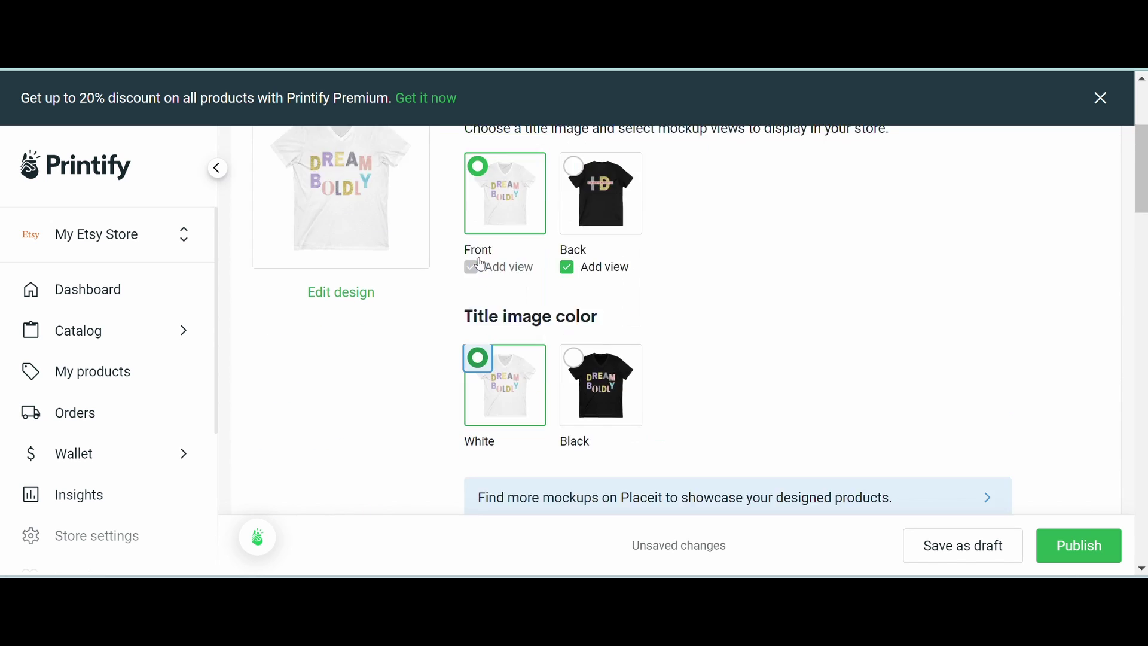
scroll(482, 263, up, 1)
click(350, 254)
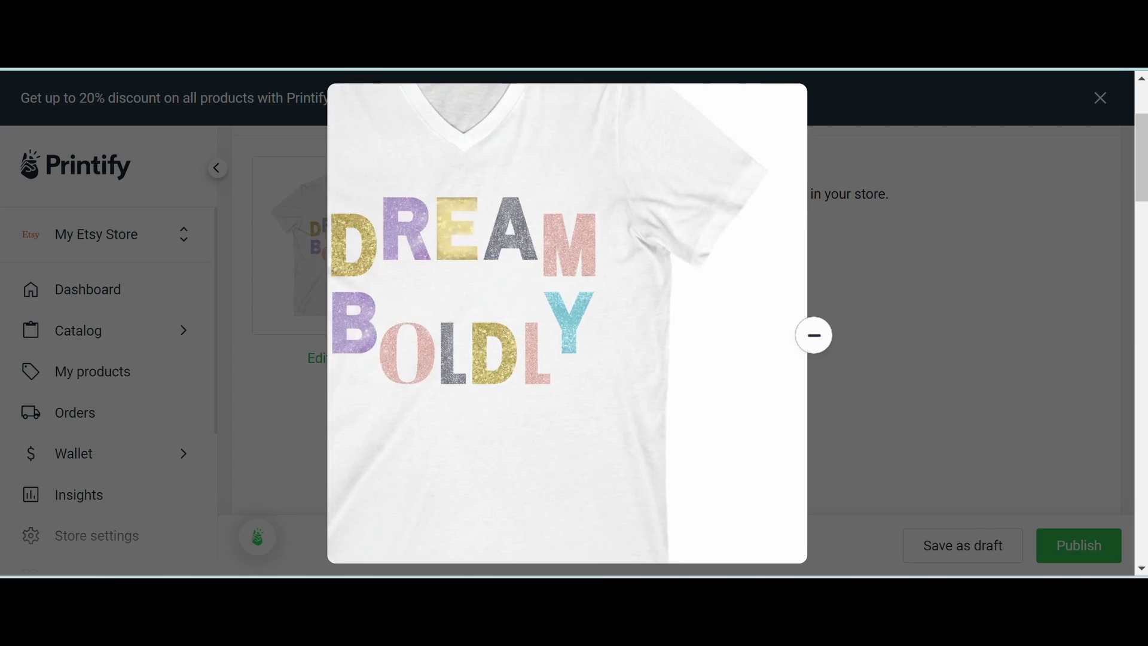
click(865, 346)
click(575, 424)
- Review the listing details and pricing section, publish the product to the Etsy store, and check it in the product list
scroll(740, 387, down, 7)
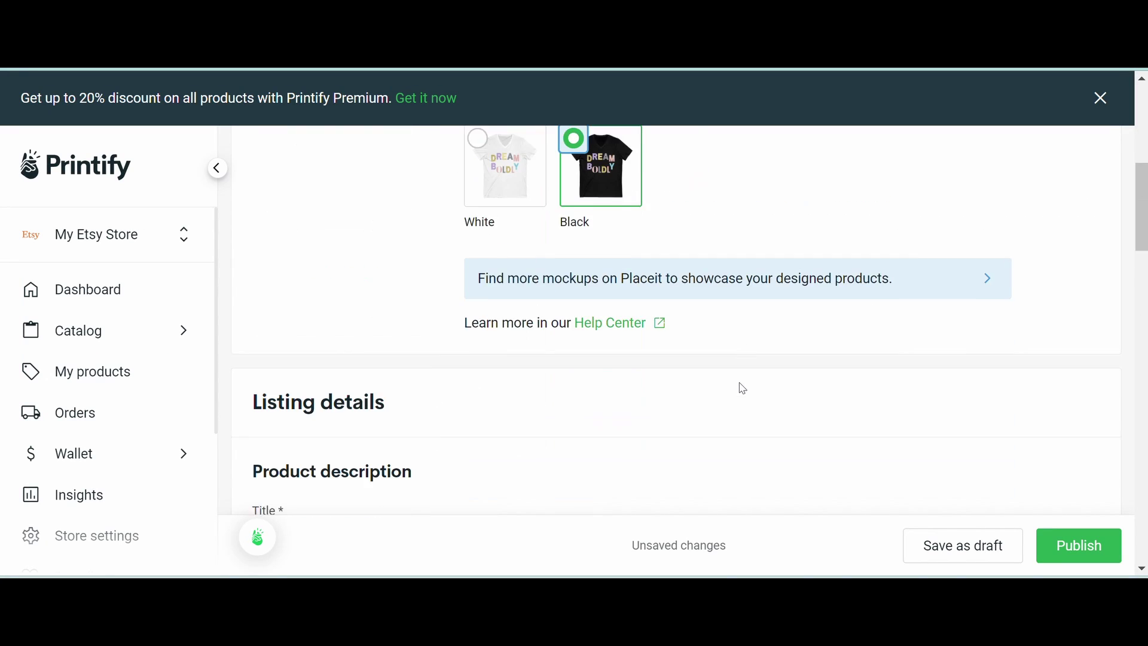
scroll(740, 383, down, 10)
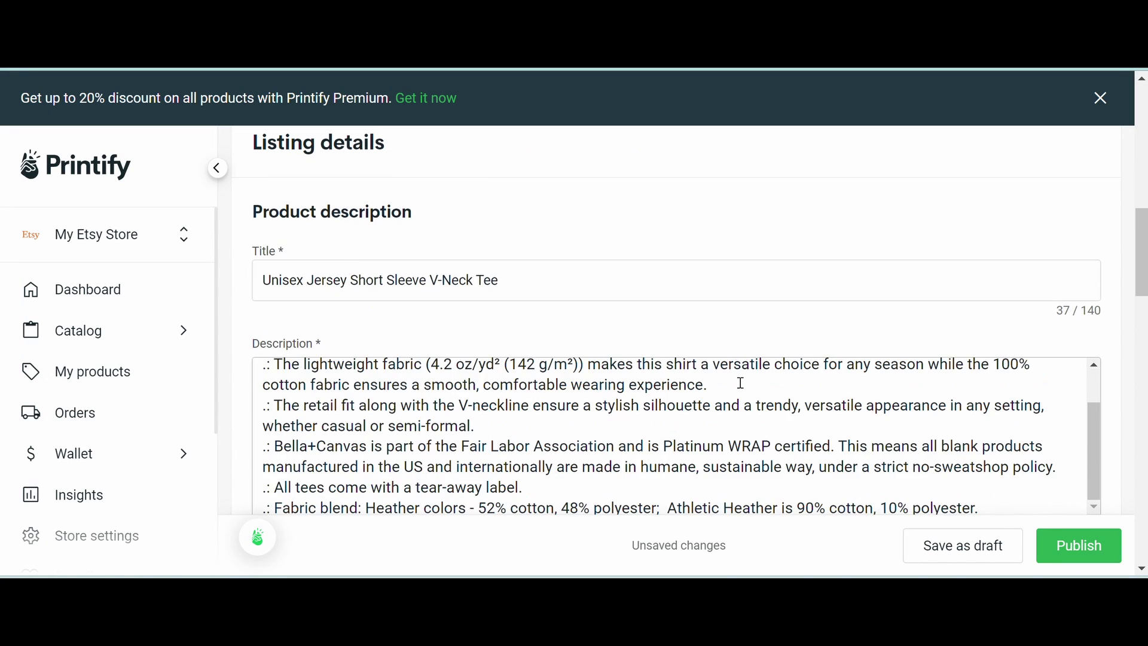
scroll(743, 389, down, 15)
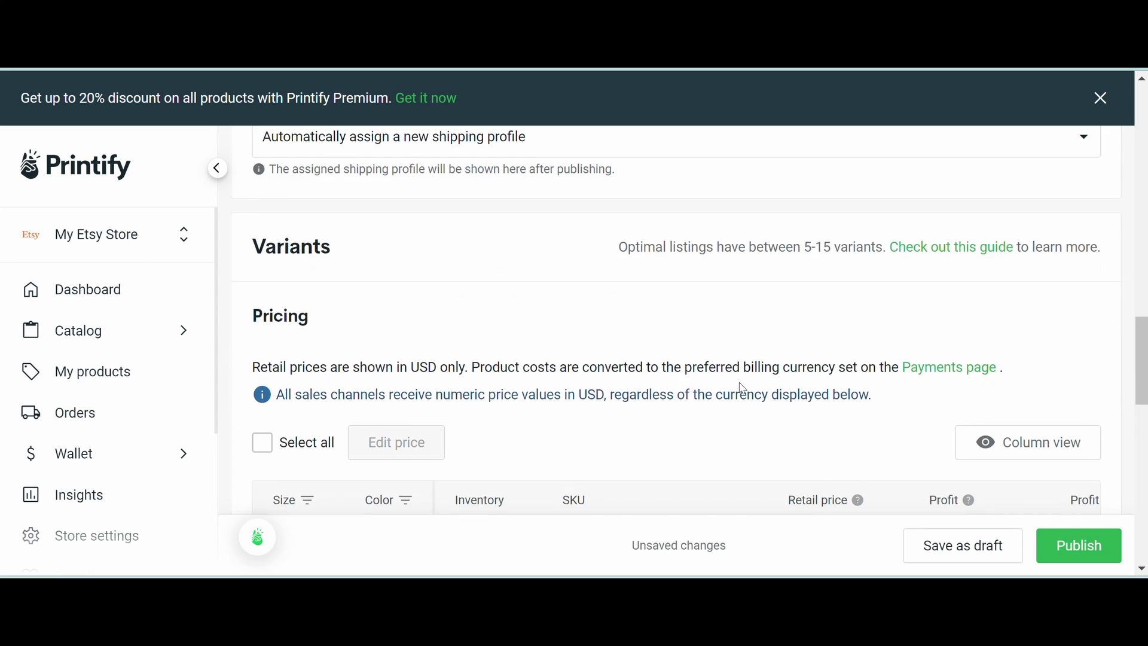
click(1078, 545)
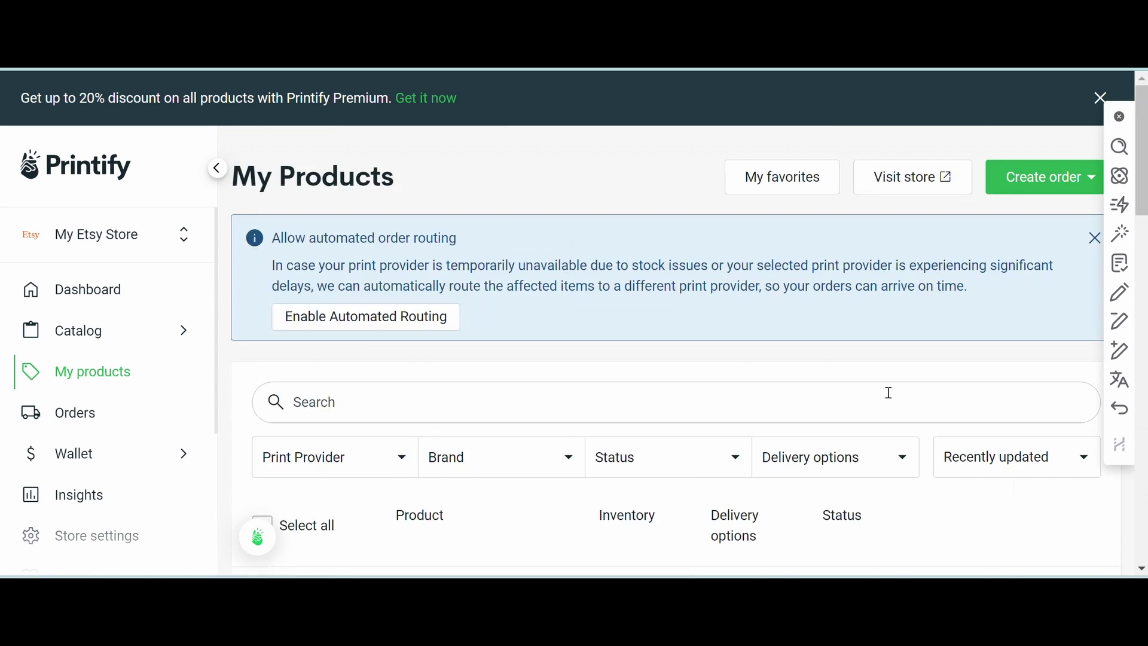
scroll(888, 395, down, 4)
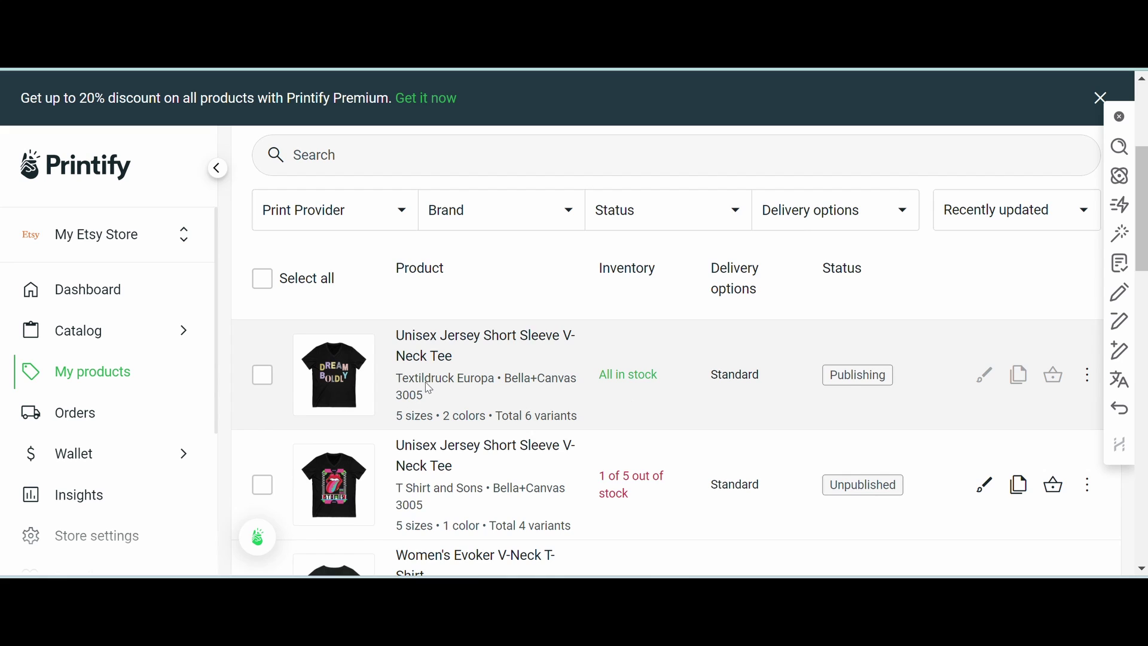
scroll(429, 389, up, 1)
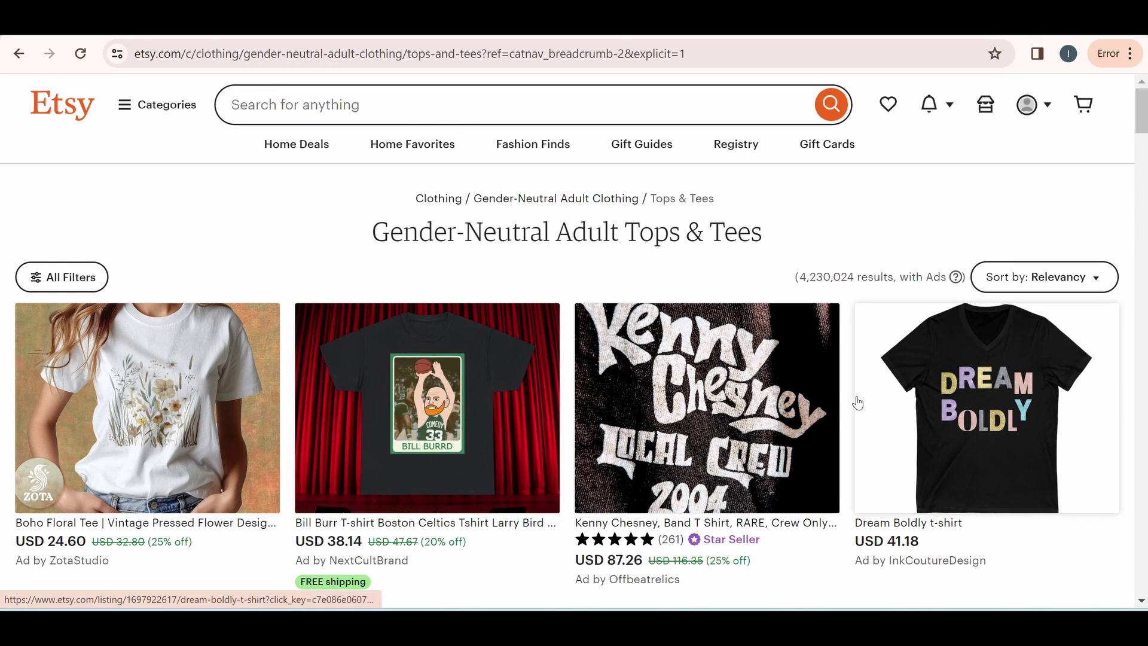
- Open the Dream Boldly t-shirt listing on Etsy and browse through its product photos
click(981, 448)
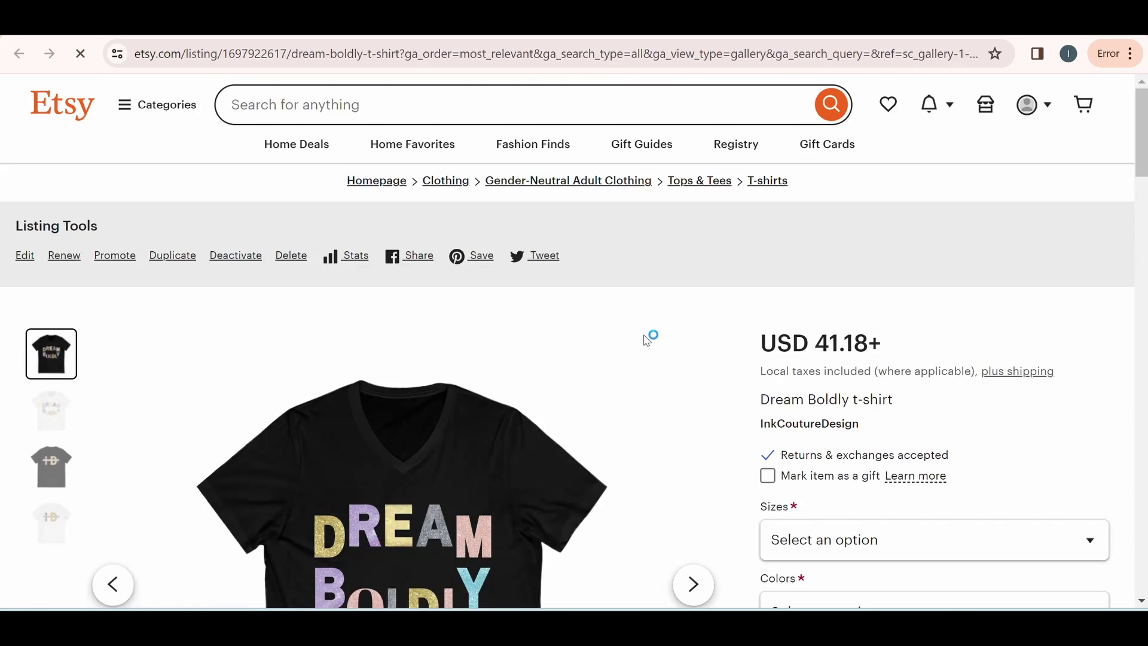
scroll(974, 446, down, 2)
click(705, 377)
click(705, 377)
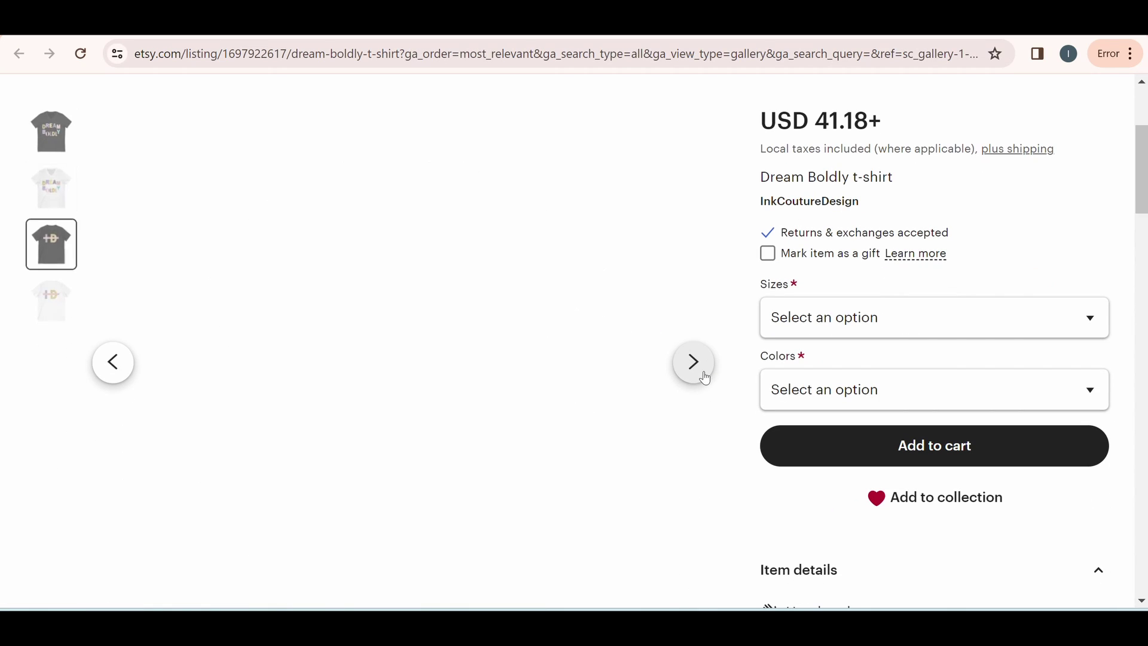
click(705, 377)
click(705, 377)
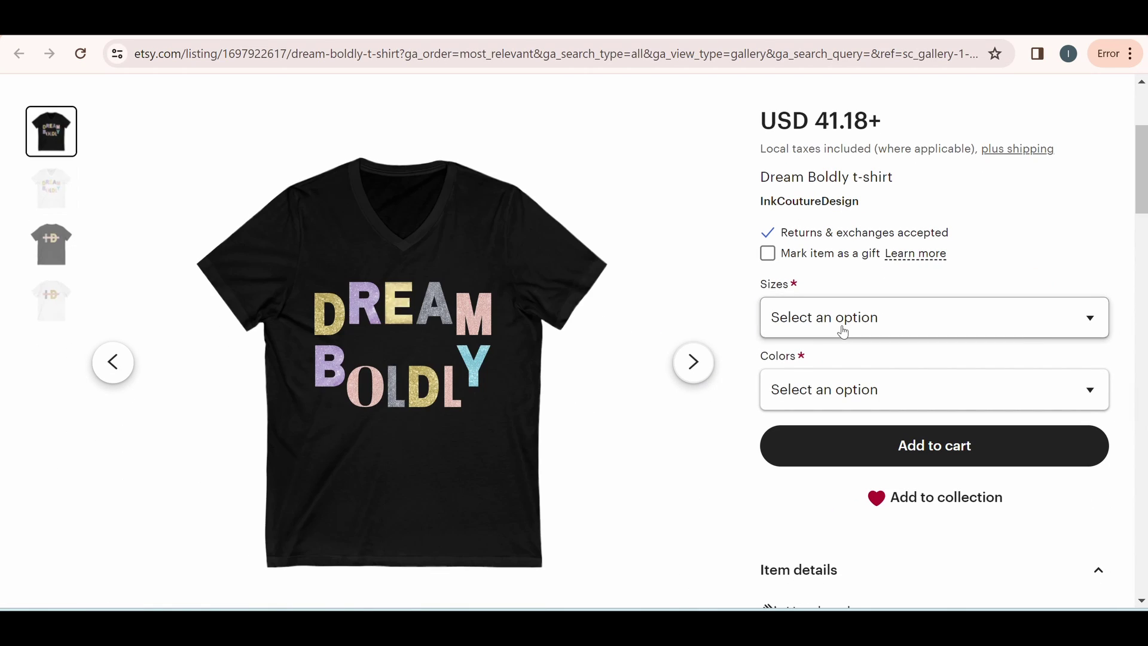
- Select size M and color Black for the Dream Boldly t-shirt
click(840, 325)
click(825, 381)
click(825, 383)
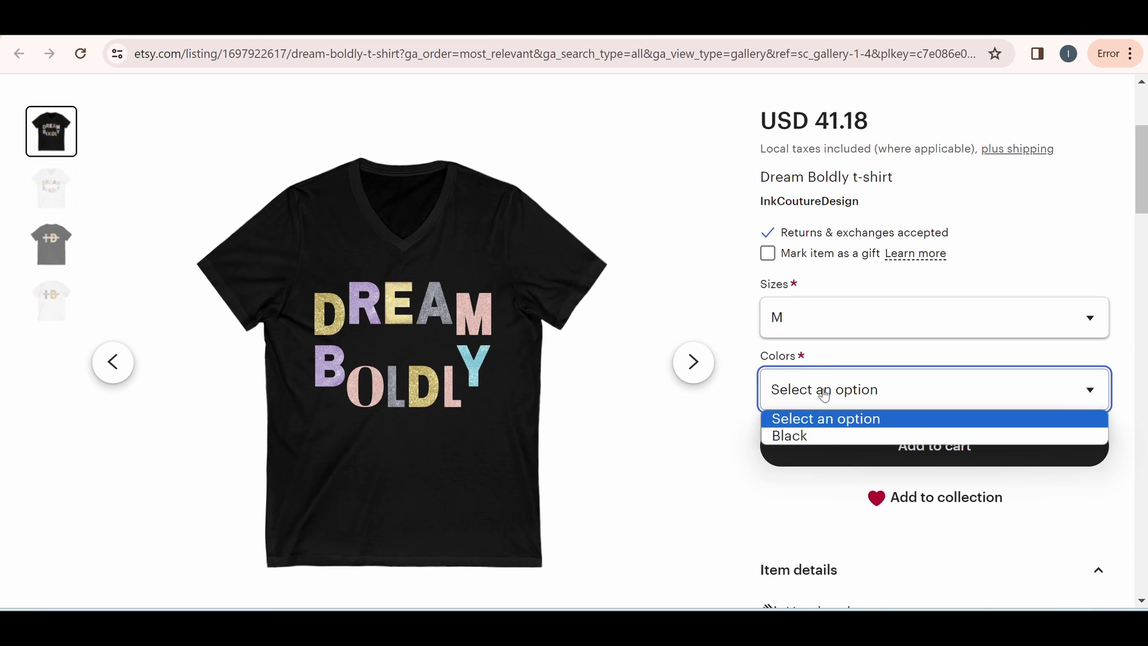
click(802, 436)
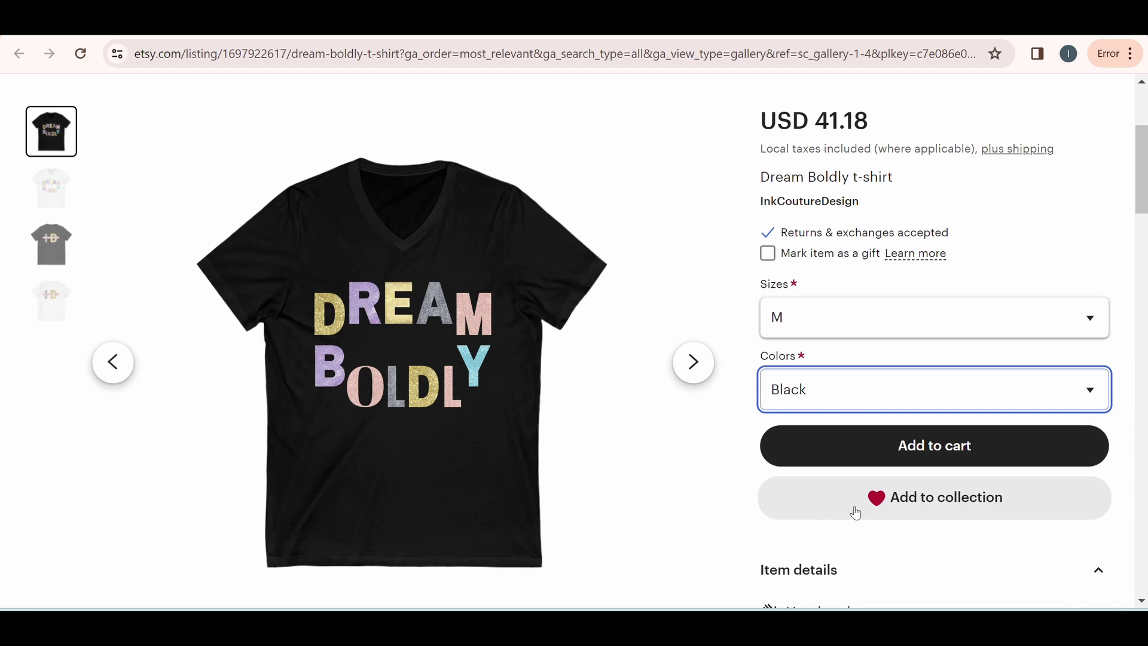
- Enlarge the listing's photos and page through the front and back mockups in both shirt colors
click(466, 352)
click(778, 356)
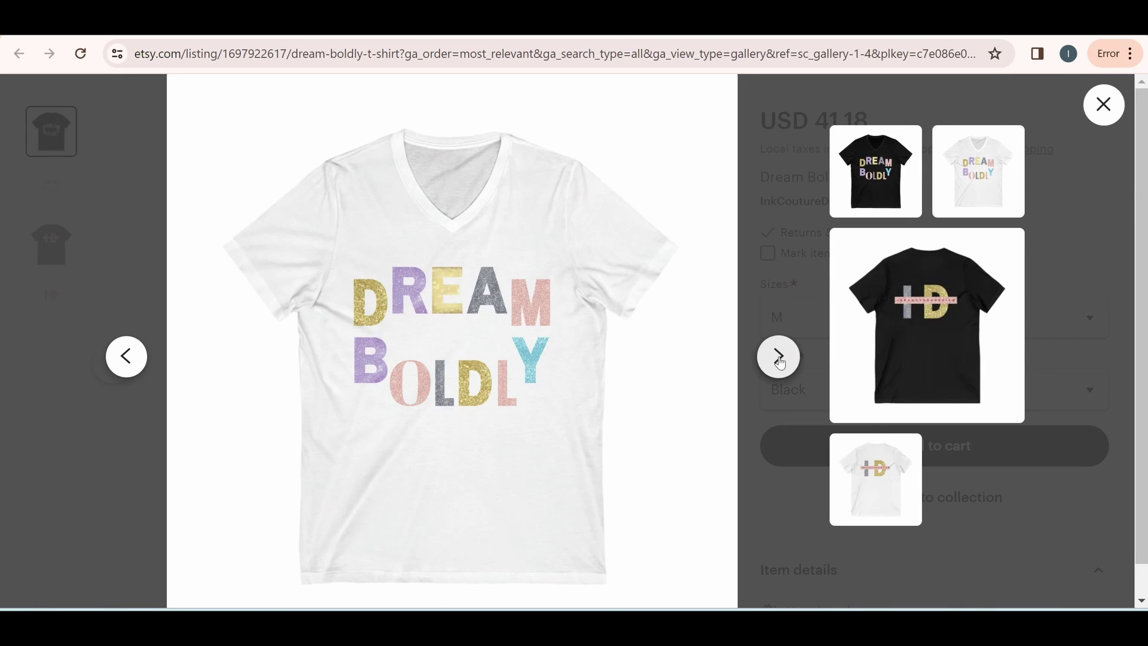
click(778, 356)
click(778, 356)
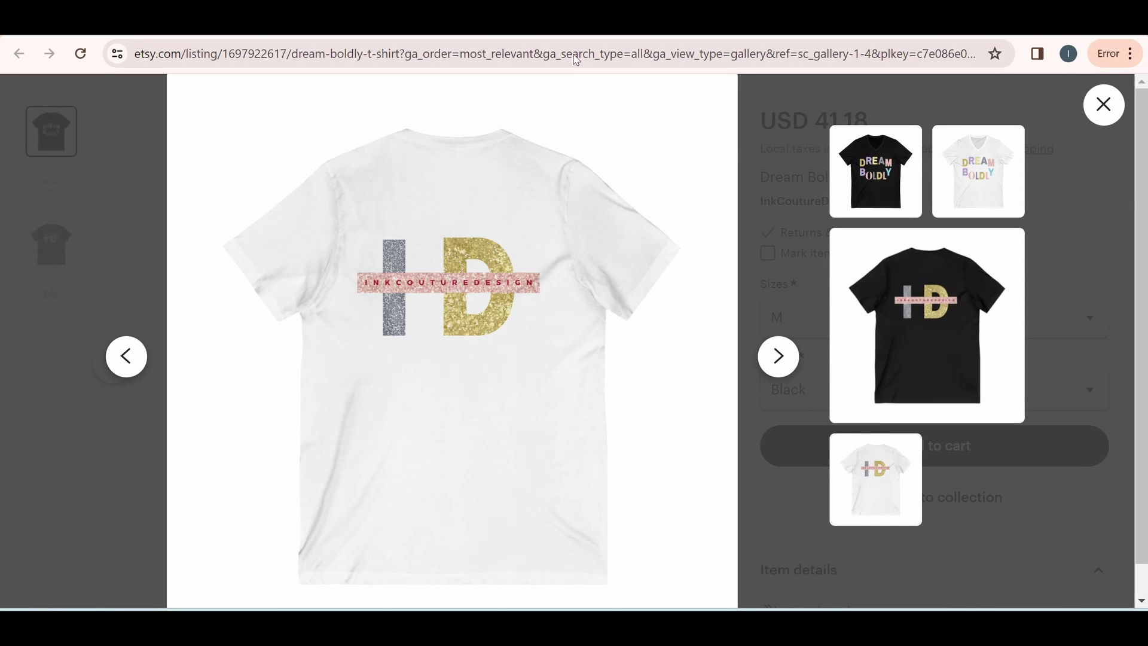